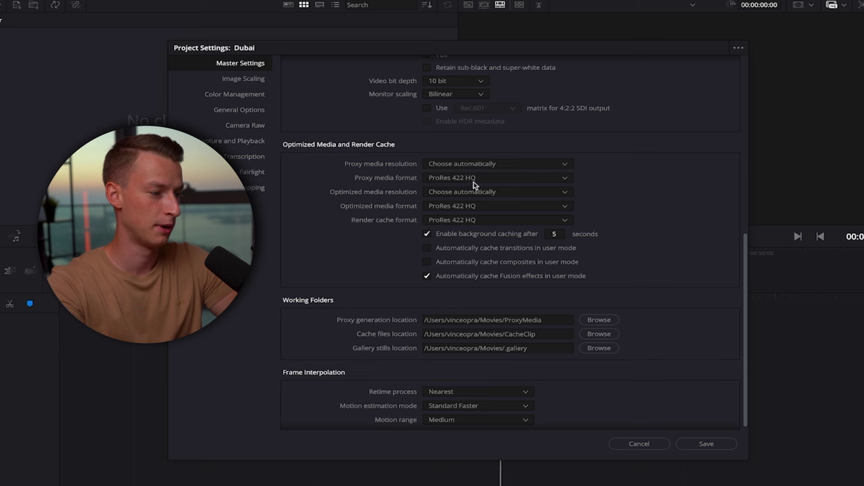
# Set the project's proxy media format to H.264 and save the project settings.
pyautogui.click(488, 179)
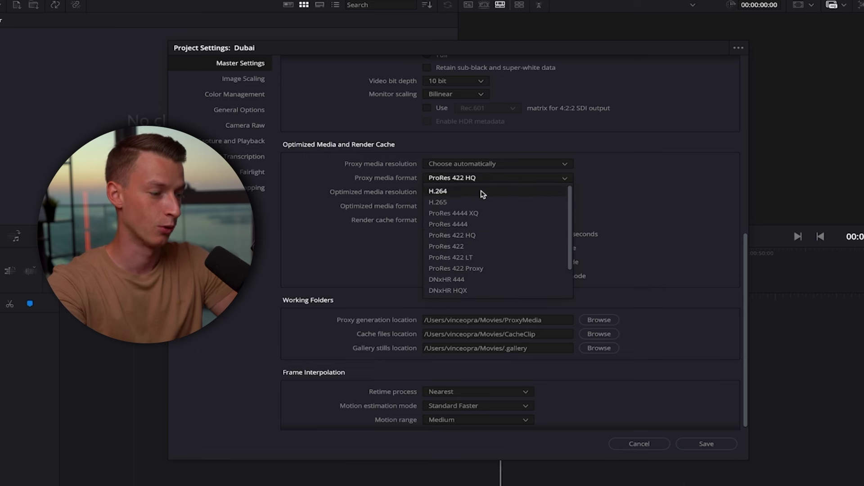
pyautogui.click(482, 194)
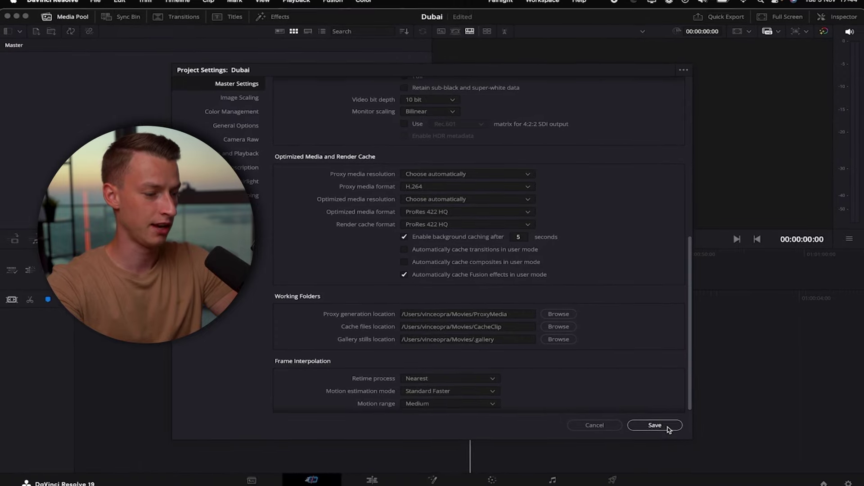
pyautogui.click(655, 425)
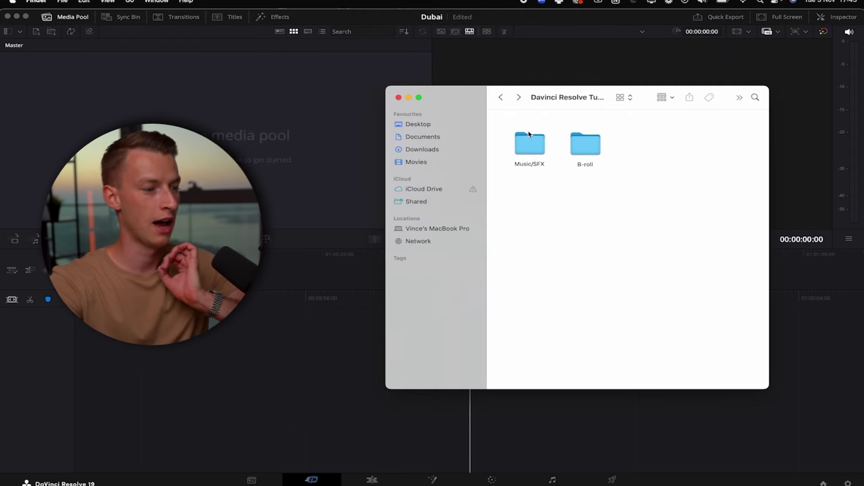
# Look through the contents of the B-roll and Music/SFX folders in Finder.
pyautogui.doubleClick(588, 148)
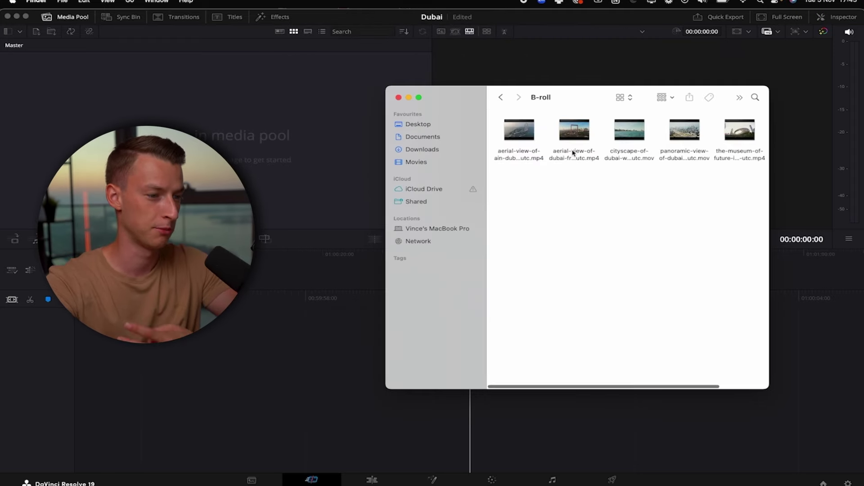
pyautogui.click(501, 97)
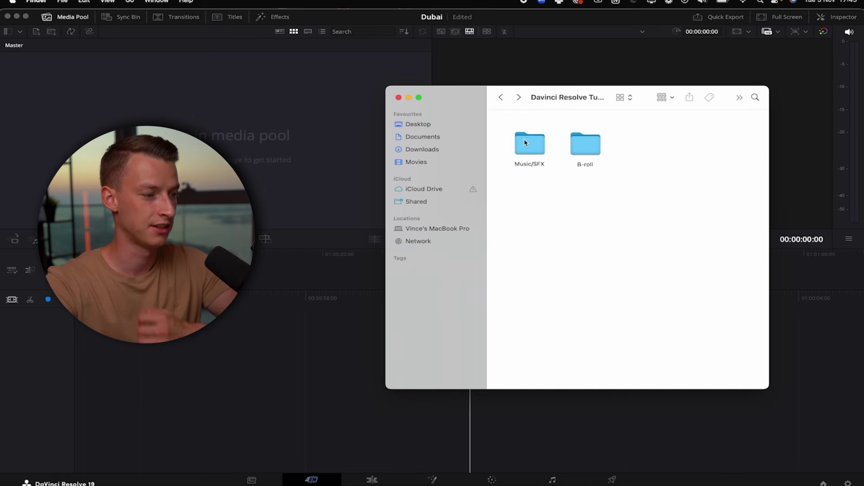
pyautogui.doubleClick(530, 136)
pyautogui.moveTo(621, 144)
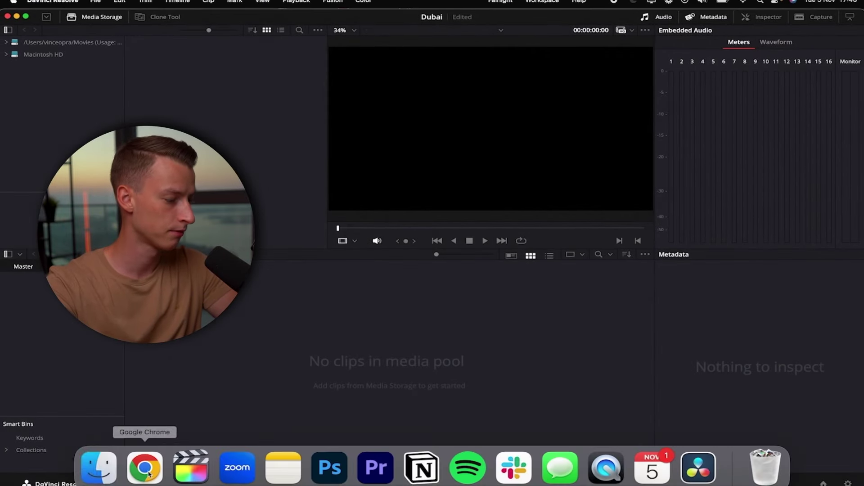
# Import all the B-roll clips from Finder into the Master bin, keeping the project frame rate.
pyautogui.click(100, 466)
pyautogui.moveTo(503, 187); pyautogui.dragTo(853, 62)
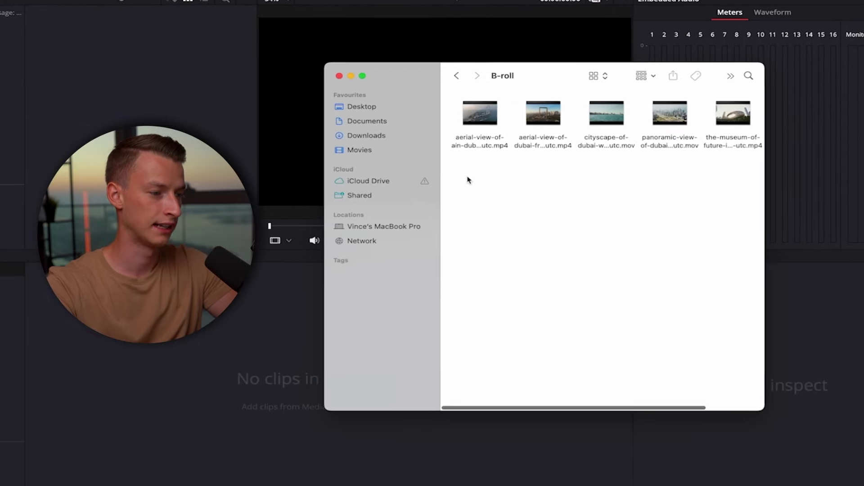
pyautogui.moveTo(468, 108); pyautogui.dragTo(40, 306)
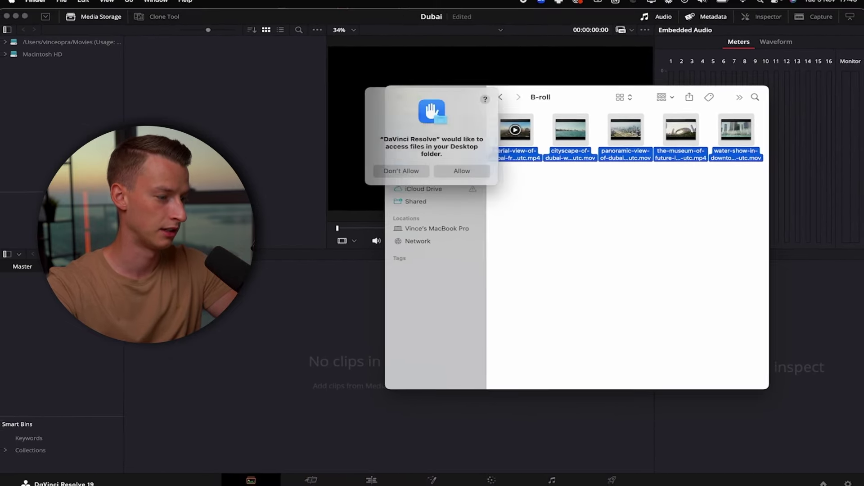
pyautogui.click(398, 175)
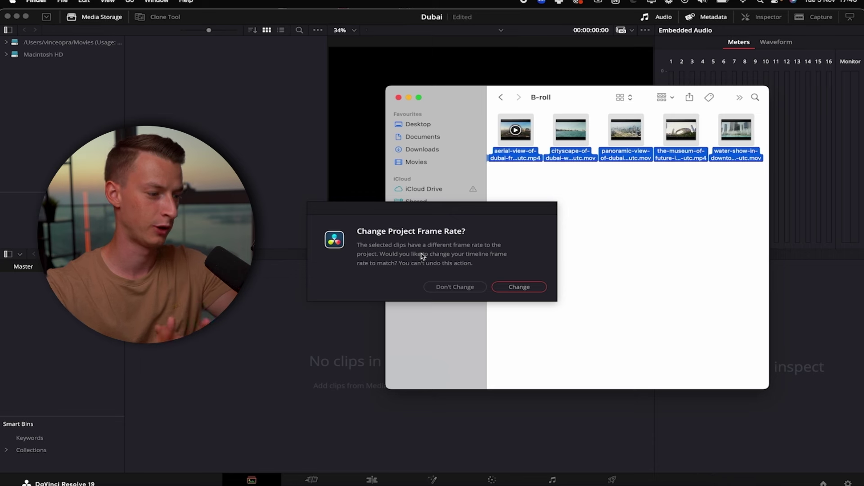
pyautogui.click(464, 288)
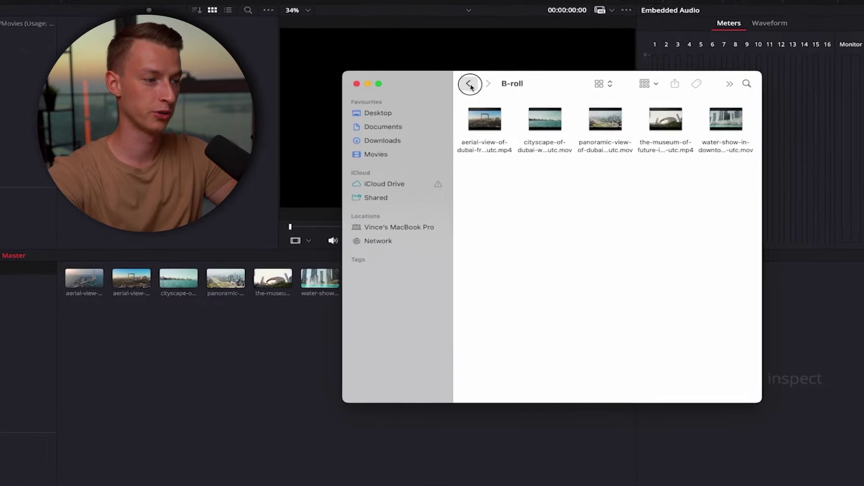
# Import all the audio files from the Music/SFX folder into the Master bin and return to the project.
pyautogui.click(493, 93)
pyautogui.doubleClick(487, 118)
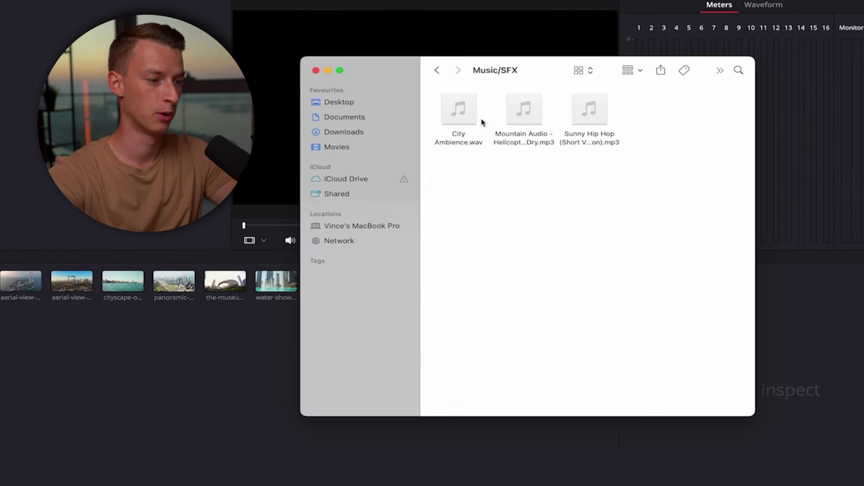
pyautogui.moveTo(668, 132); pyautogui.dragTo(115, 347)
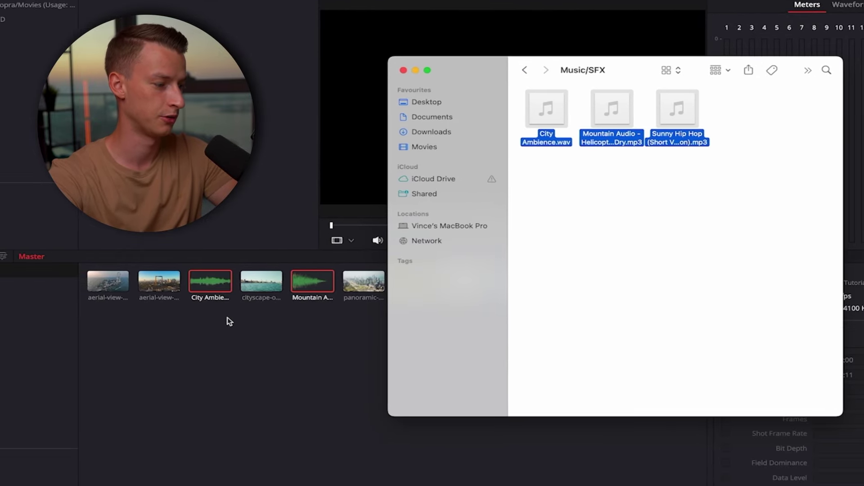
pyautogui.click(318, 369)
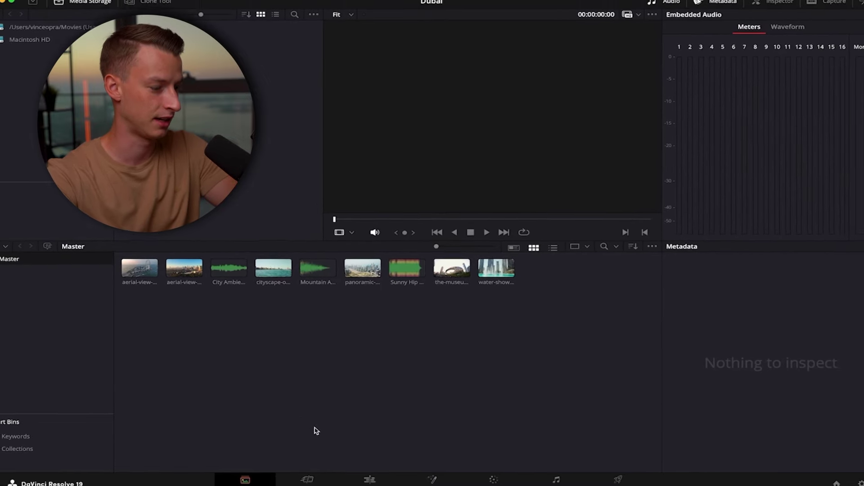
# Look through the Cut, Edit, Fusion, Color, Fairlight and Deliver pages in turn.
pyautogui.click(307, 479)
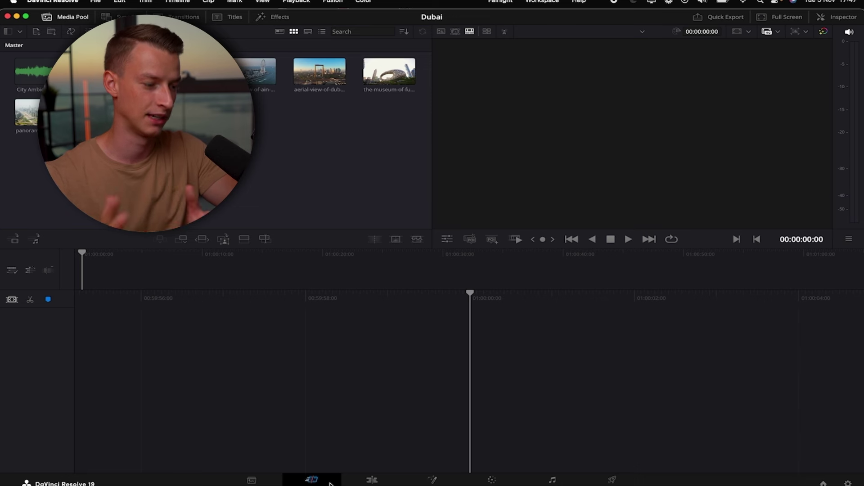
pyautogui.click(373, 479)
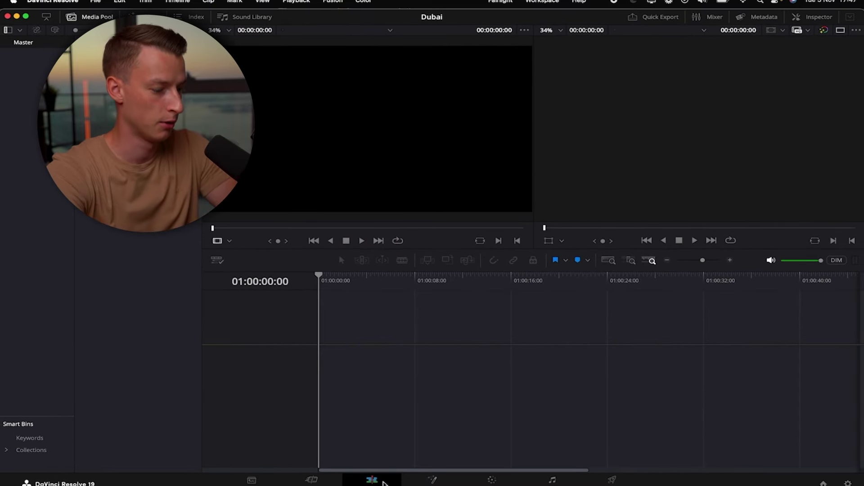
pyautogui.click(431, 478)
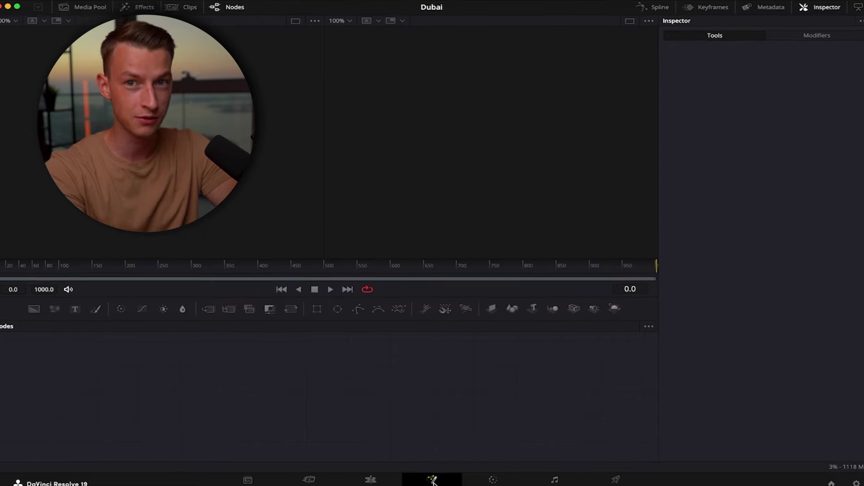
pyautogui.click(491, 479)
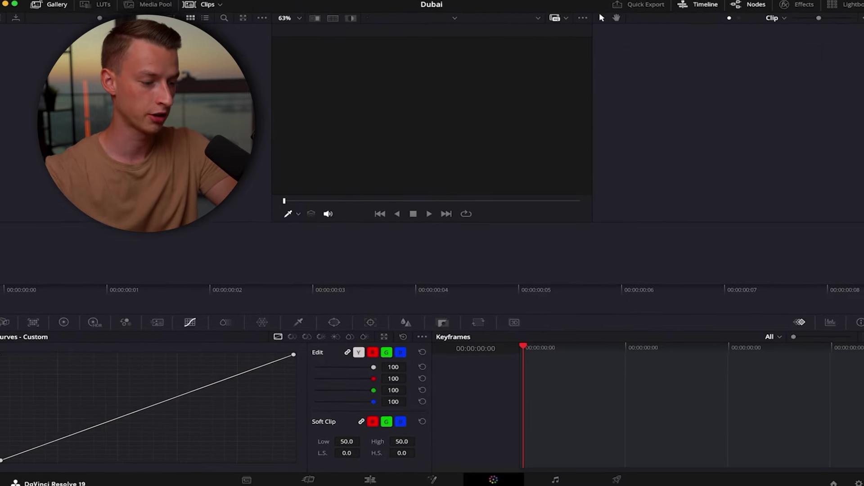
pyautogui.click(572, 480)
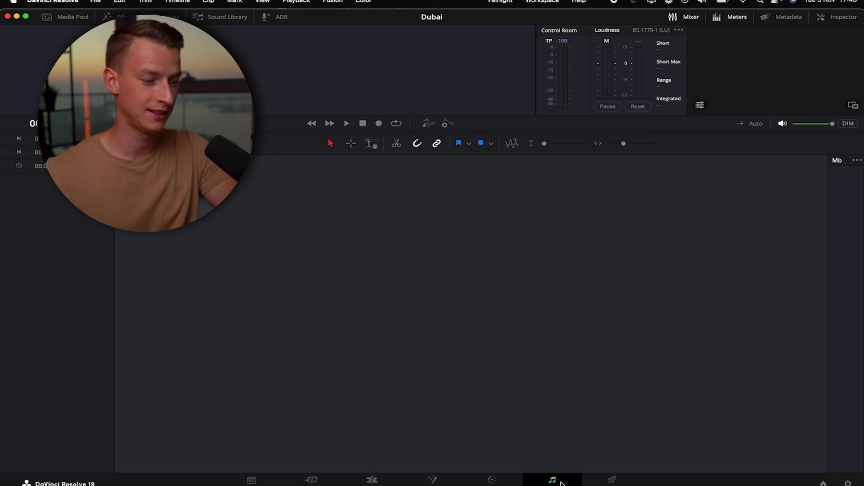
pyautogui.click(611, 480)
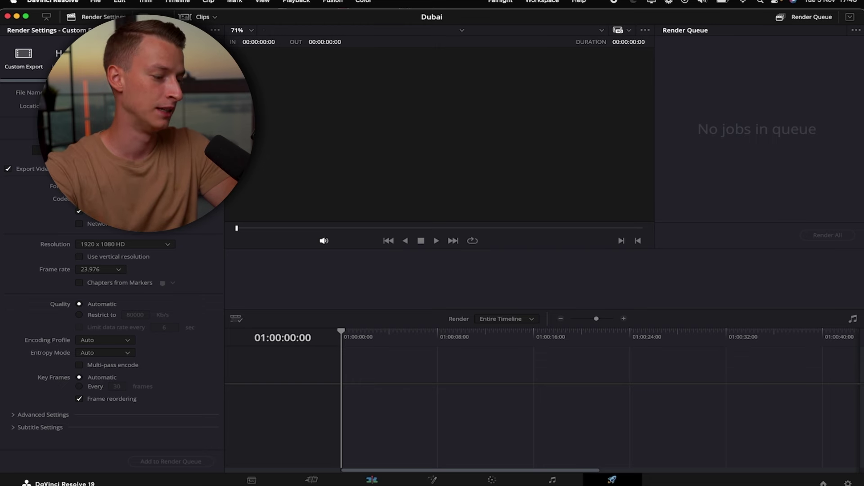
# On the Edit page, place the cityscape clip at the start of a new timeline and scrub to 01:00:04:14.
pyautogui.click(386, 482)
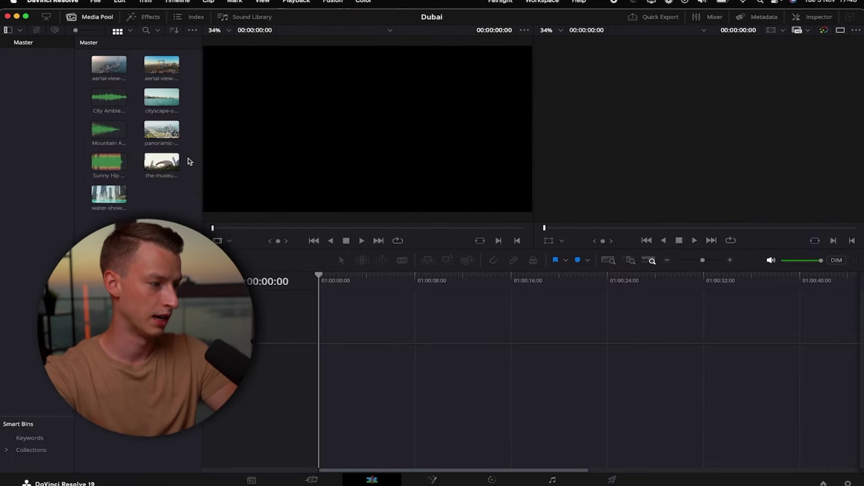
pyautogui.click(157, 96)
pyautogui.click(91, 235)
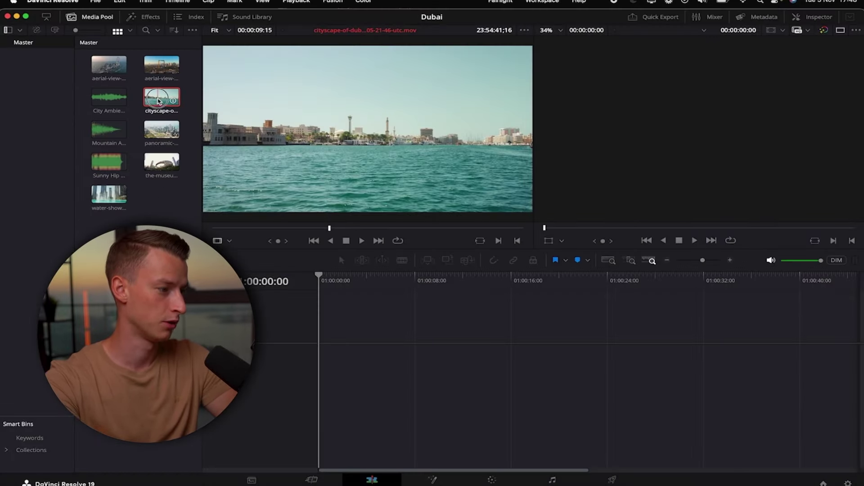
pyautogui.moveTo(161, 97); pyautogui.dragTo(318, 358)
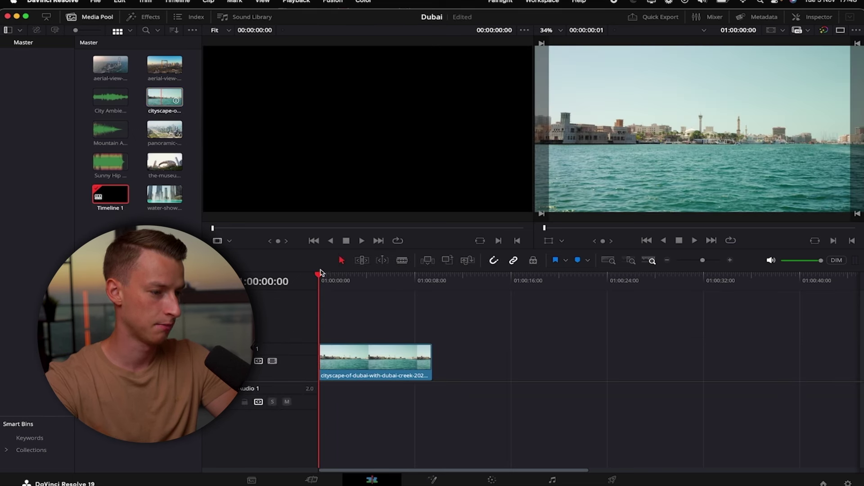
pyautogui.moveTo(344, 277); pyautogui.dragTo(374, 289)
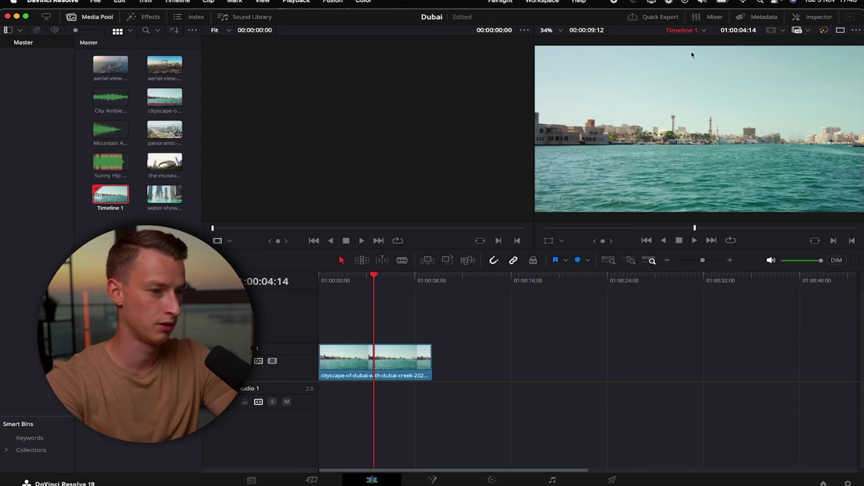
# Switch the Edit page to a single timeline viewer and enlarge the viewer area above the timeline.
pyautogui.doubleClick(116, 71)
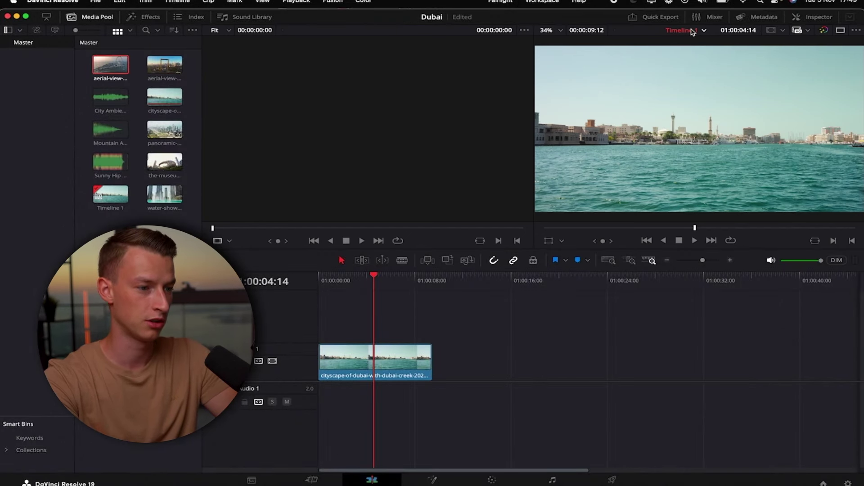
pyautogui.click(840, 31)
pyautogui.click(841, 30)
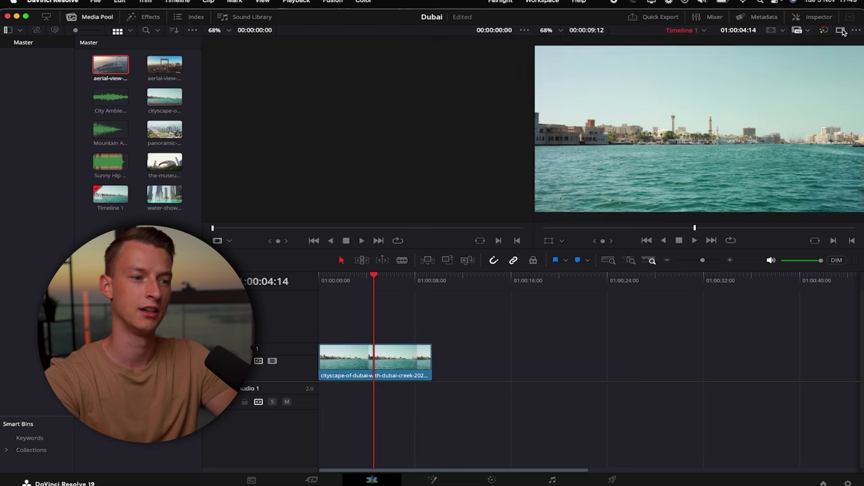
pyautogui.click(841, 30)
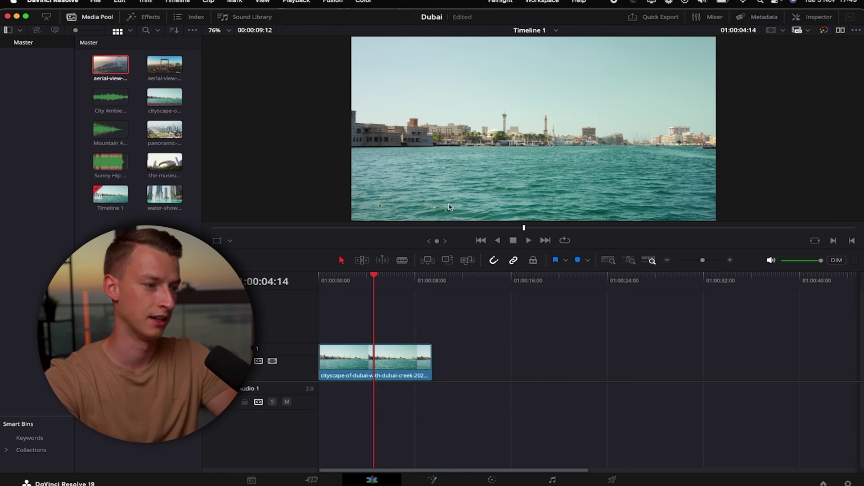
pyautogui.moveTo(614, 250); pyautogui.dragTo(611, 317)
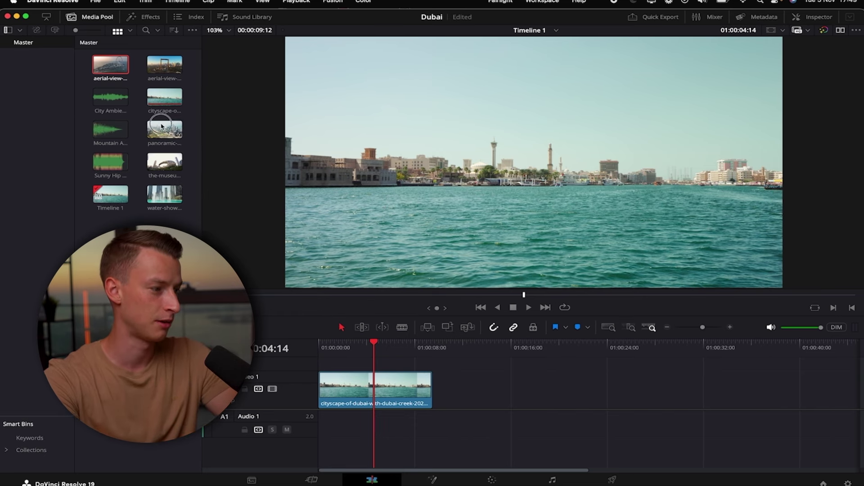
pyautogui.moveTo(334, 318); pyautogui.dragTo(351, 336)
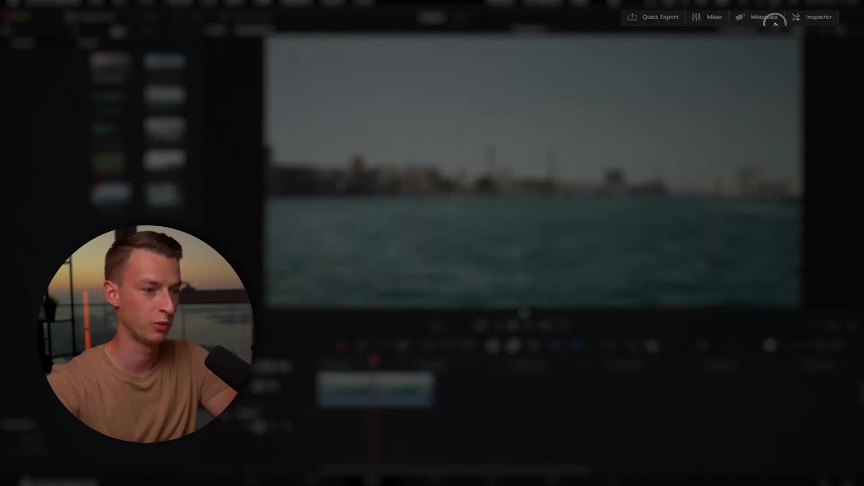
# Examine the cityscape clip's metadata and its video properties in the Inspector, giving the timeline more height.
pyautogui.click(770, 19)
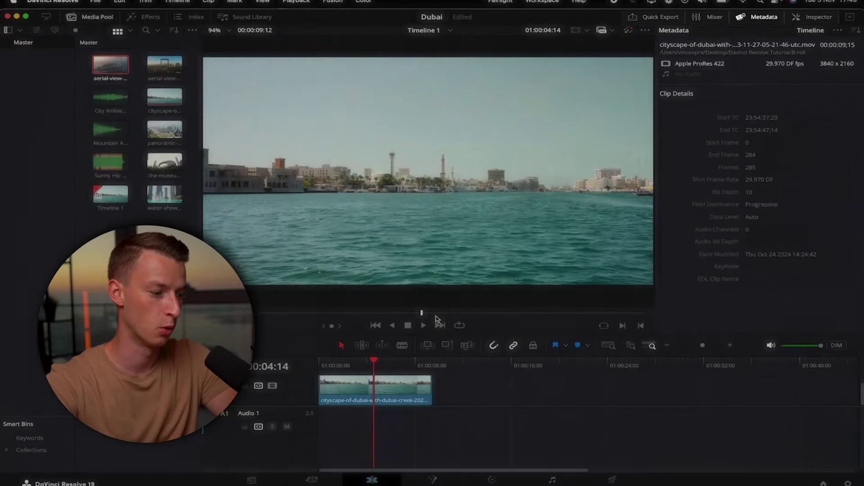
pyautogui.click(398, 390)
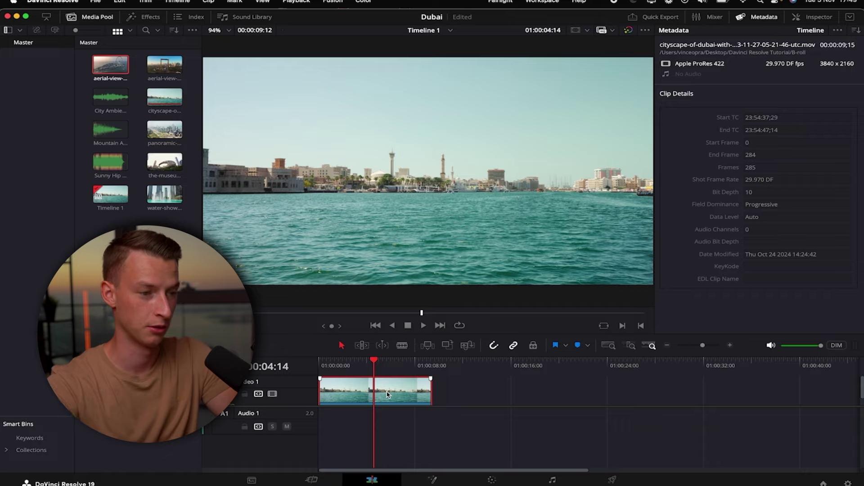
pyautogui.click(813, 17)
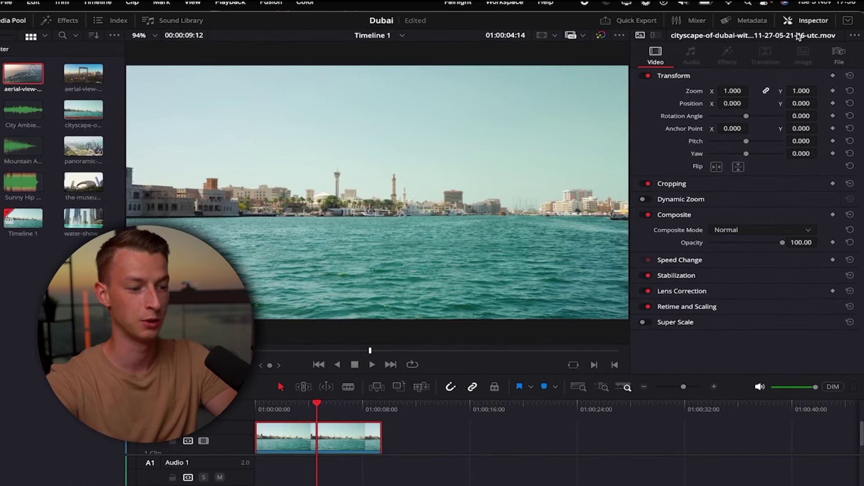
pyautogui.moveTo(443, 376); pyautogui.dragTo(454, 310)
pyautogui.scroll(-2, 650, 133)
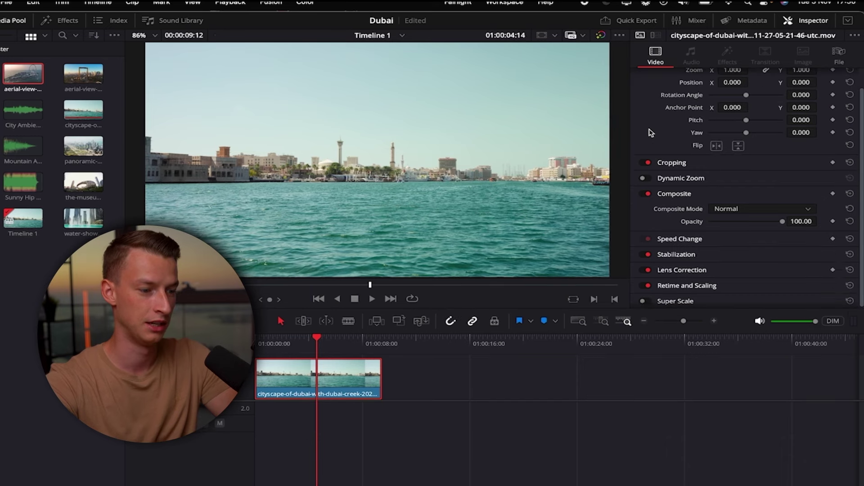
pyautogui.scroll(2, 657, 259)
pyautogui.scroll(-2, 659, 255)
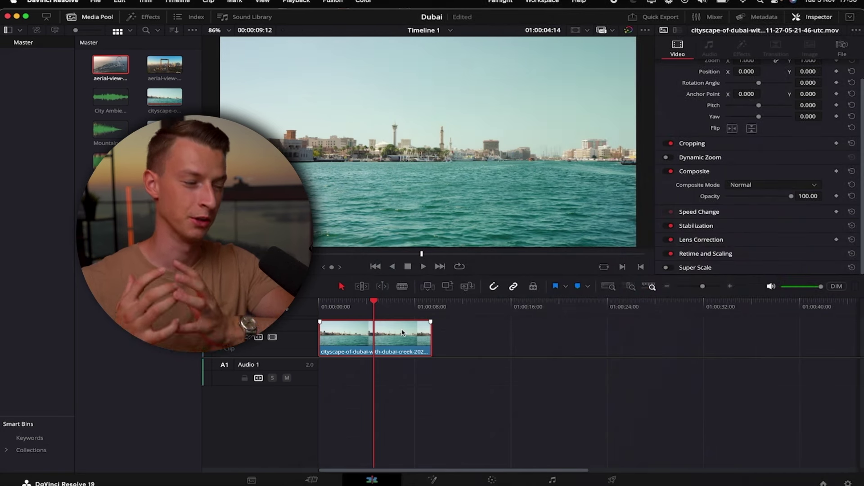
# Add the aerial Ain Dubai clip directly after the cityscape clip on Video 1 and move the playhead to 01:00:28:05.
pyautogui.moveTo(110, 64); pyautogui.dragTo(447, 340)
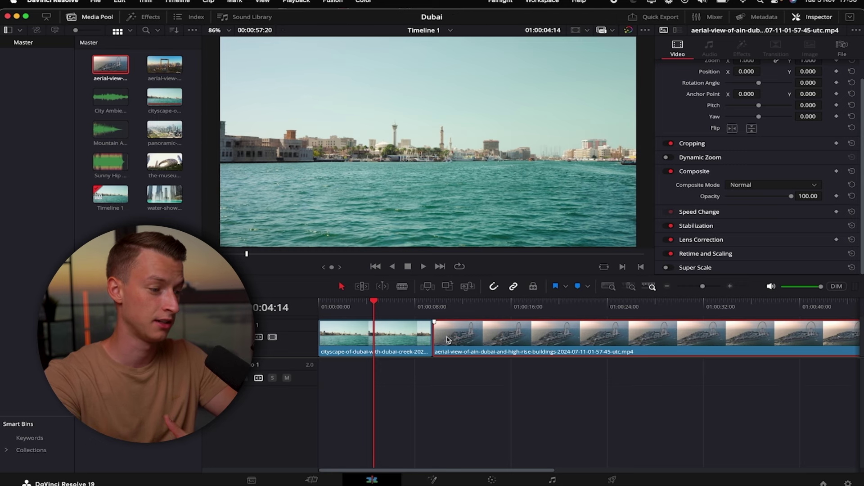
pyautogui.click(661, 306)
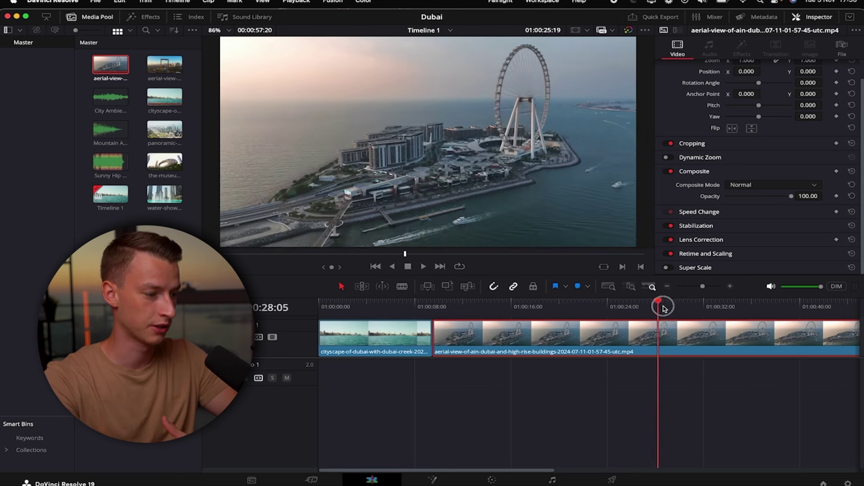
# Split the aerial Ain Dubai clip about 12 seconds in and delete the section before the cut.
pyautogui.hscroll(10, 664, 308)
pyautogui.hscroll(-8, 552, 431)
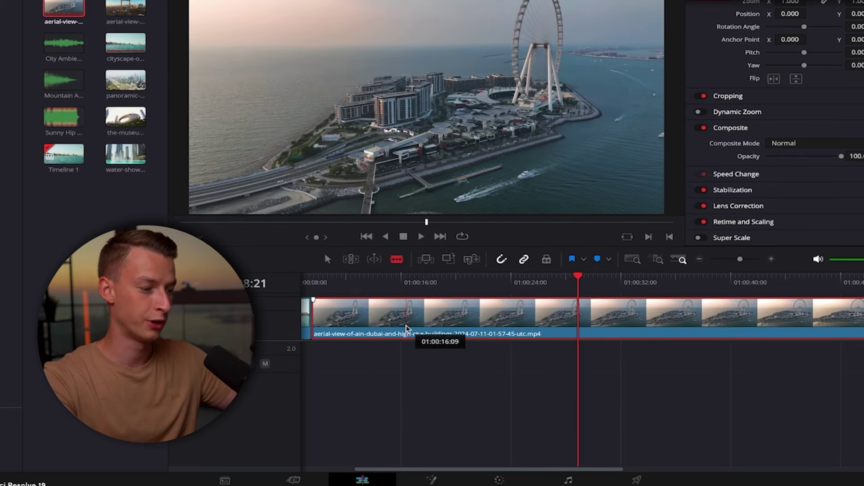
pyautogui.click(473, 317)
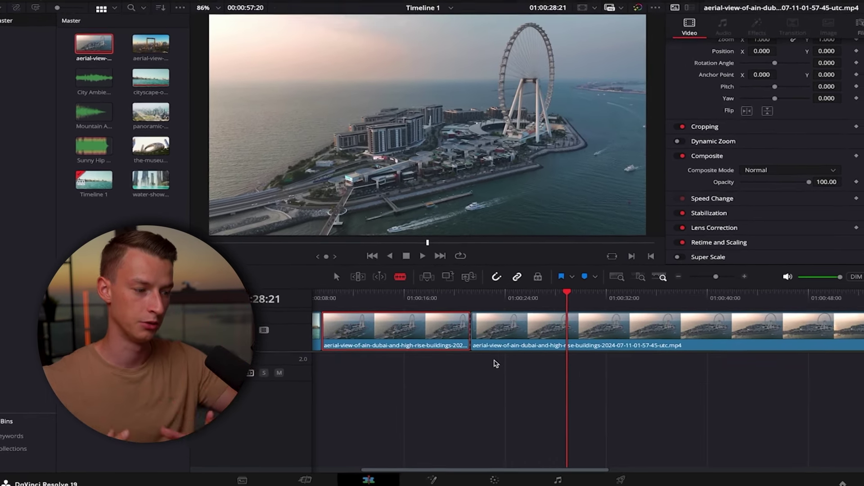
pyautogui.hscroll(-3, 495, 364)
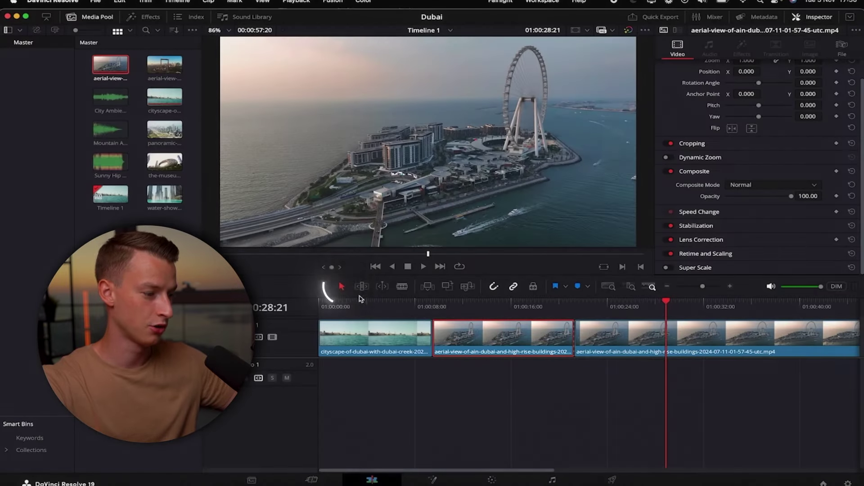
pyautogui.click(341, 287)
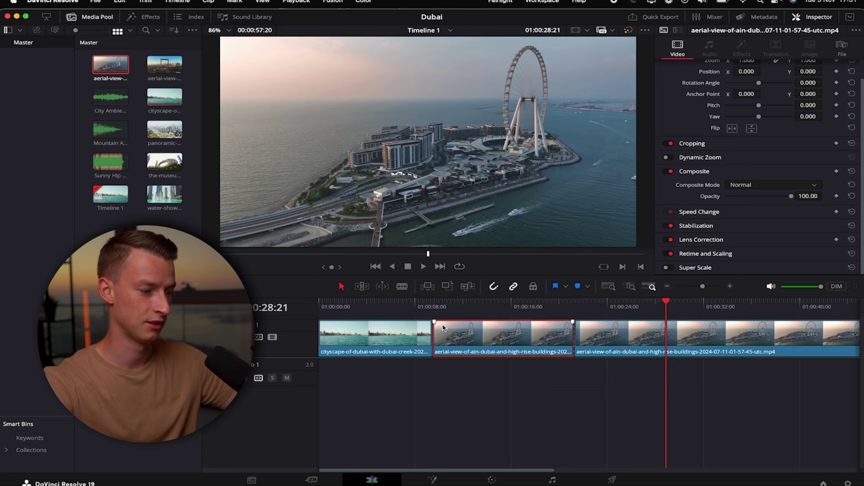
pyautogui.press('Delete')
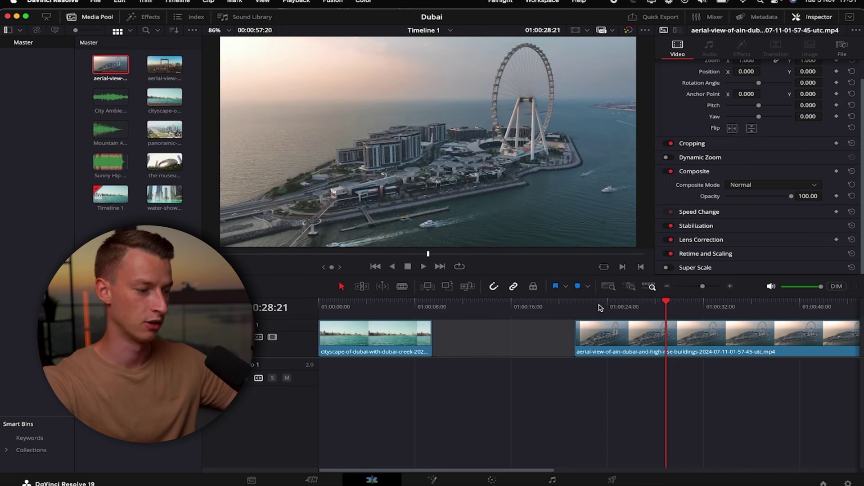
# Close the gap between the cityscape clip and the remaining aerial clip by deleting the empty space on Video 1.
pyautogui.click(447, 314)
pyautogui.click(485, 320)
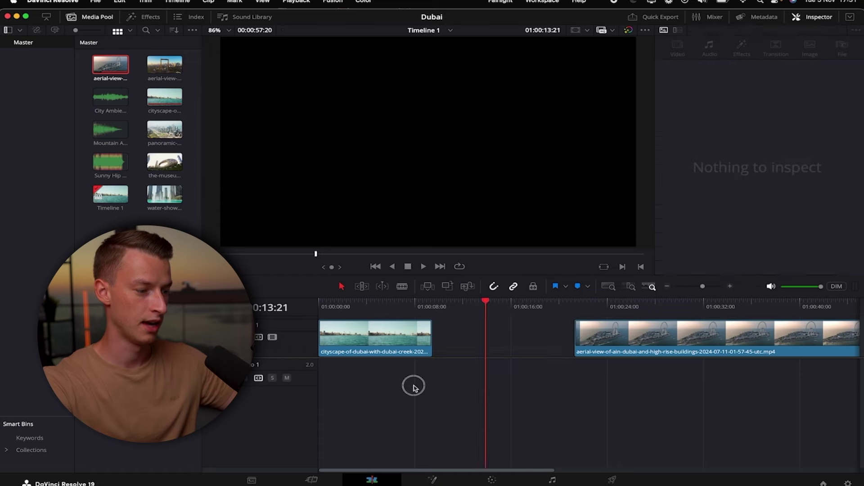
pyautogui.click(551, 302)
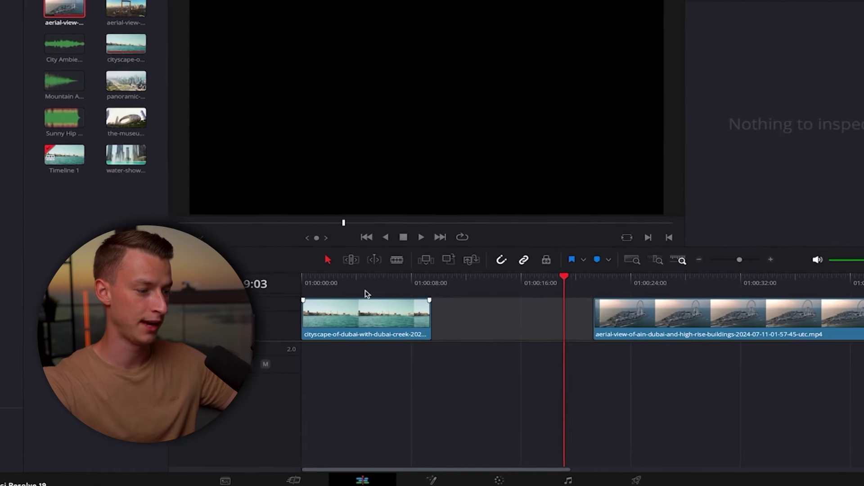
pyautogui.moveTo(367, 294); pyautogui.dragTo(513, 314)
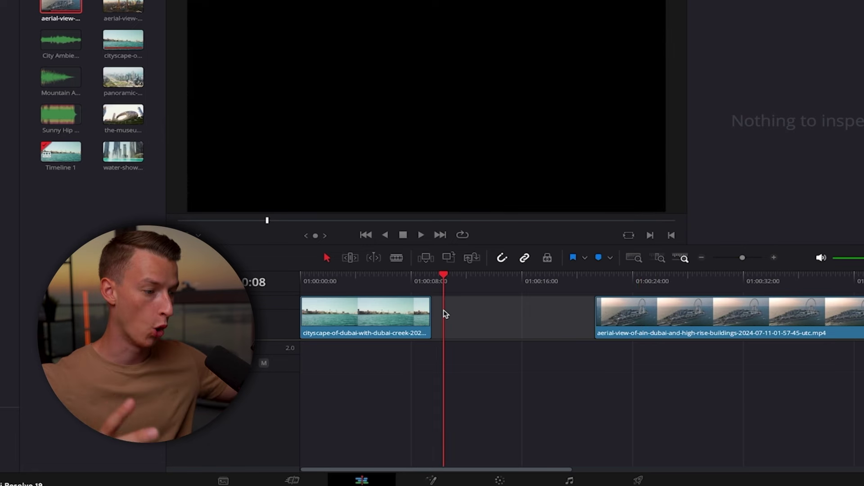
pyautogui.click(507, 311)
pyautogui.click(542, 315)
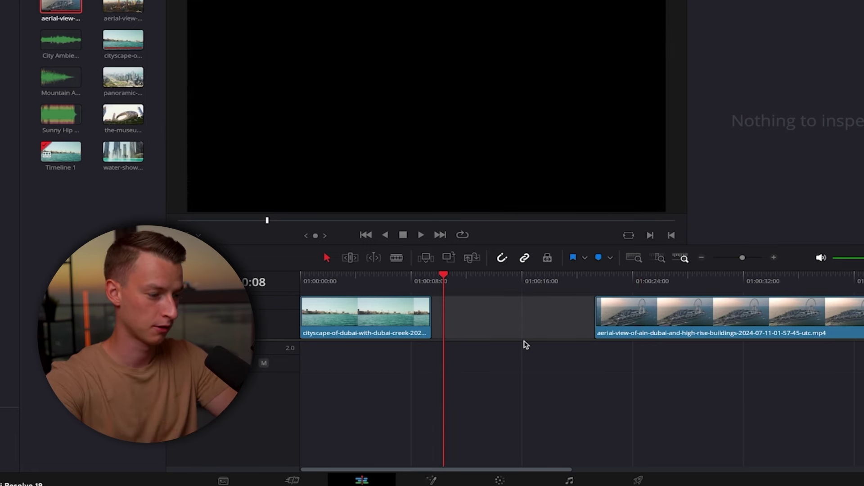
pyautogui.press('Delete')
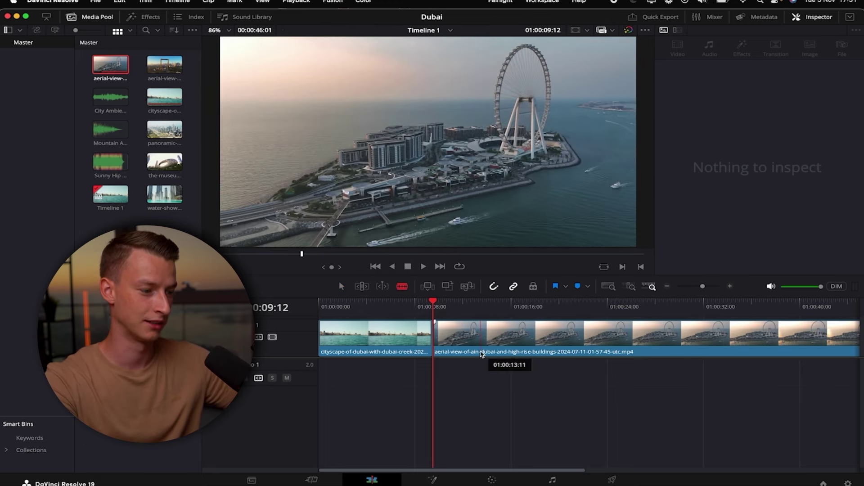
# Split the aerial Ain Dubai clip again about 13 seconds in and ripple delete the section before the new cut.
pyautogui.click(596, 337)
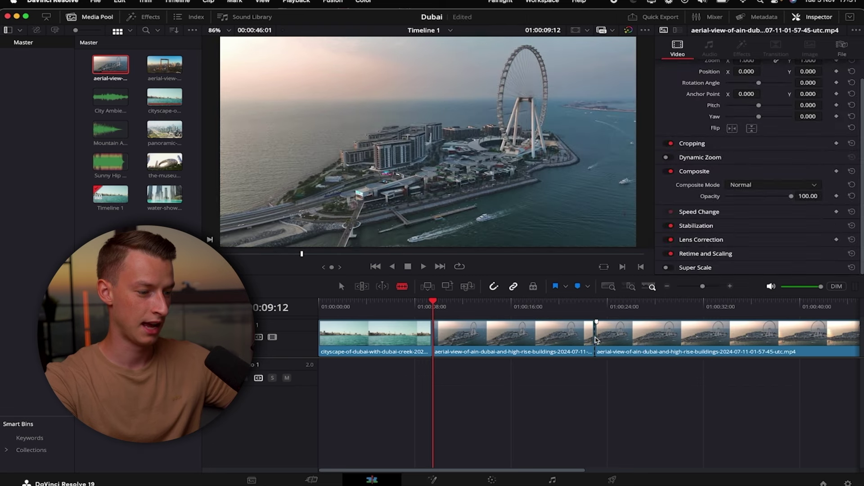
pyautogui.click(342, 286)
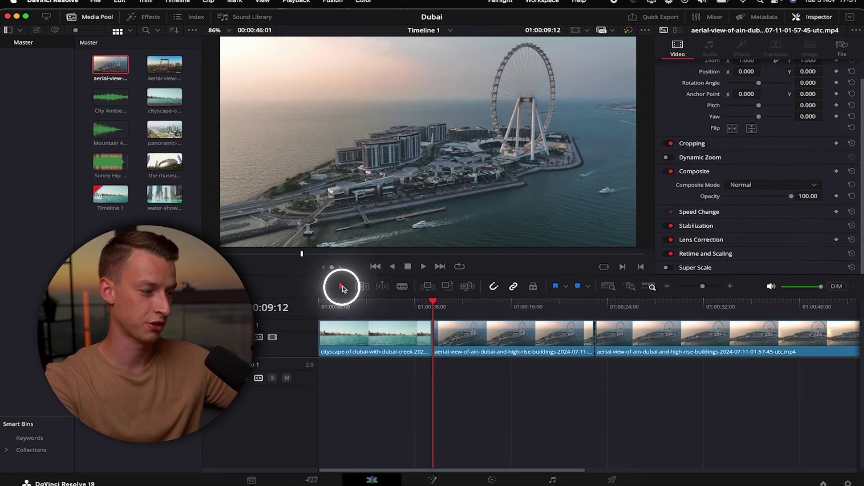
pyautogui.click(513, 346)
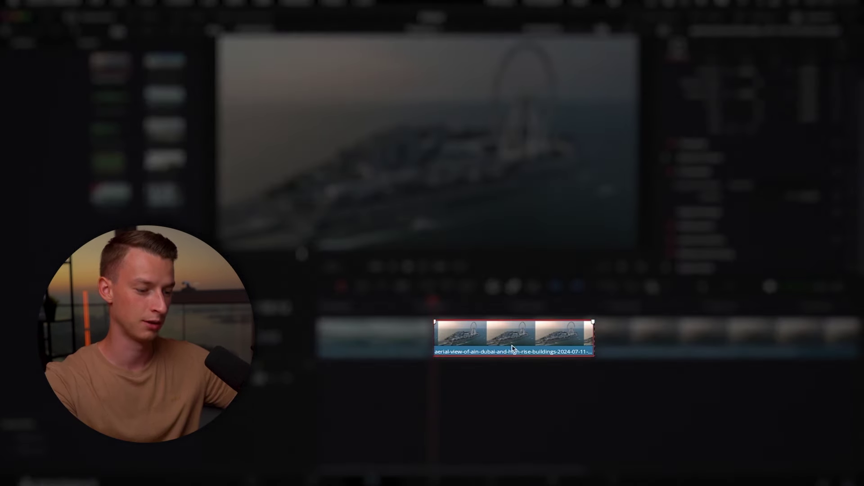
pyautogui.press('BackSpace')
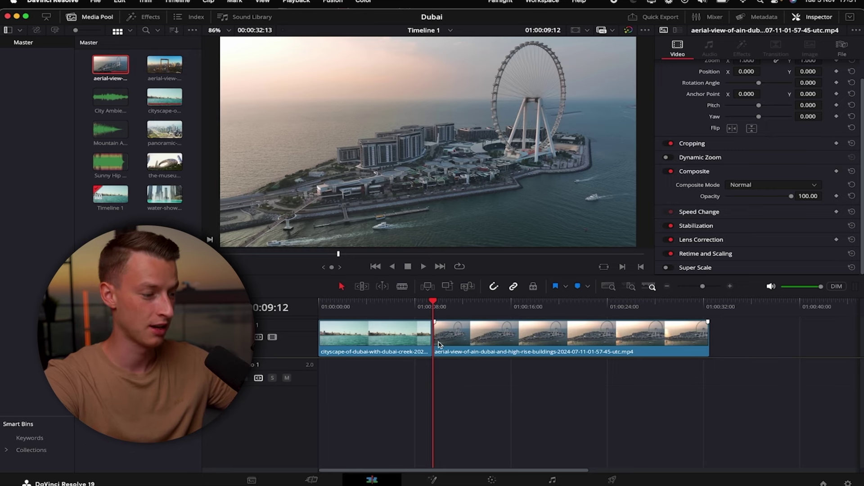
# Scrub to 01:00:29:21 near the end of the aerial clip and try trimming the clip from its end and start edges.
pyautogui.moveTo(524, 306); pyautogui.dragTo(716, 311)
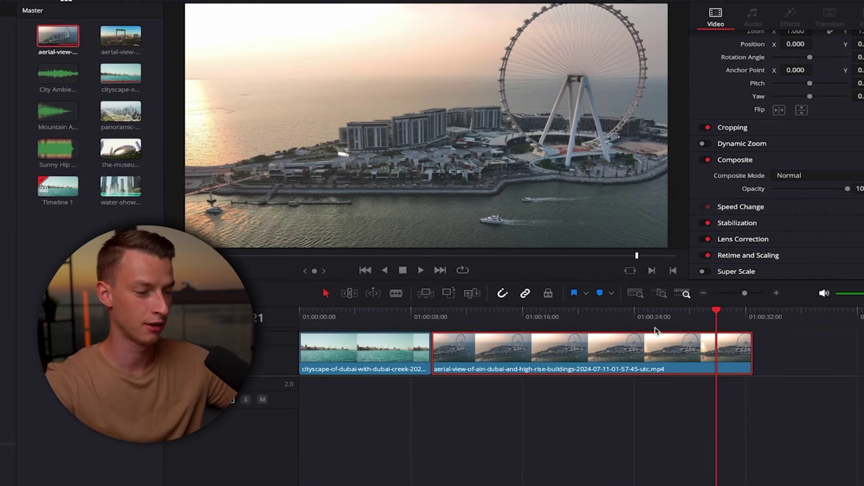
pyautogui.moveTo(751, 347)
pyautogui.mouseDown()
pyautogui.moveTo(530, 337)
pyautogui.moveTo(762, 343)
pyautogui.moveTo(561, 341)
pyautogui.moveTo(739, 351)
pyautogui.mouseUp()
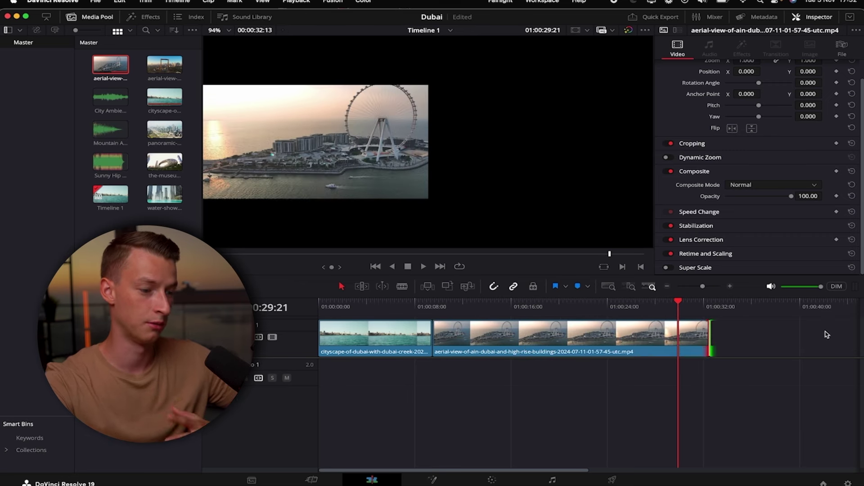
pyautogui.moveTo(827, 334); pyautogui.dragTo(716, 314)
pyautogui.moveTo(436, 341)
pyautogui.mouseDown()
pyautogui.moveTo(651, 335)
pyautogui.moveTo(426, 336)
pyautogui.moveTo(480, 343)
pyautogui.moveTo(436, 344)
pyautogui.mouseUp()
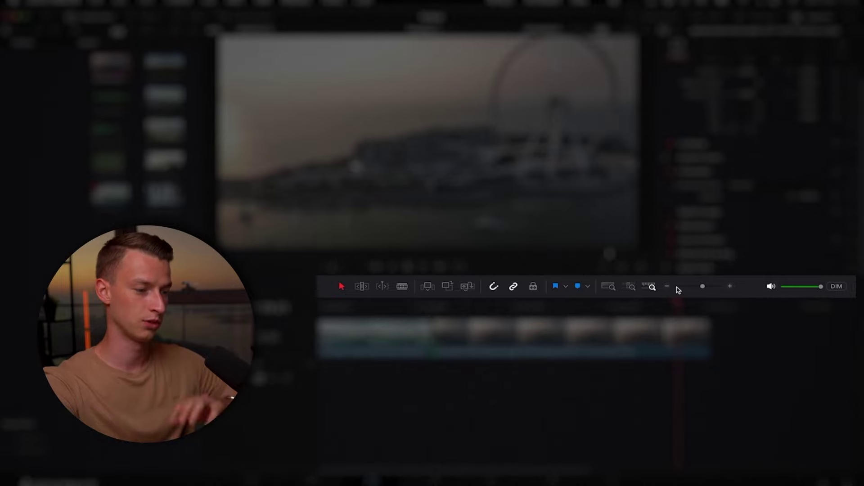
# Zoom the timeline out for more room after the clips and try the Linked Selection toggle.
pyautogui.moveTo(703, 289); pyautogui.dragTo(689, 267)
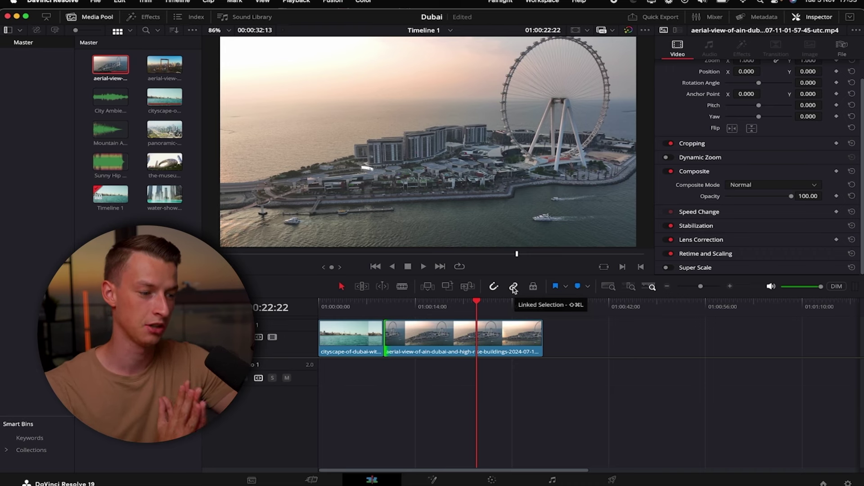
pyautogui.click(513, 287)
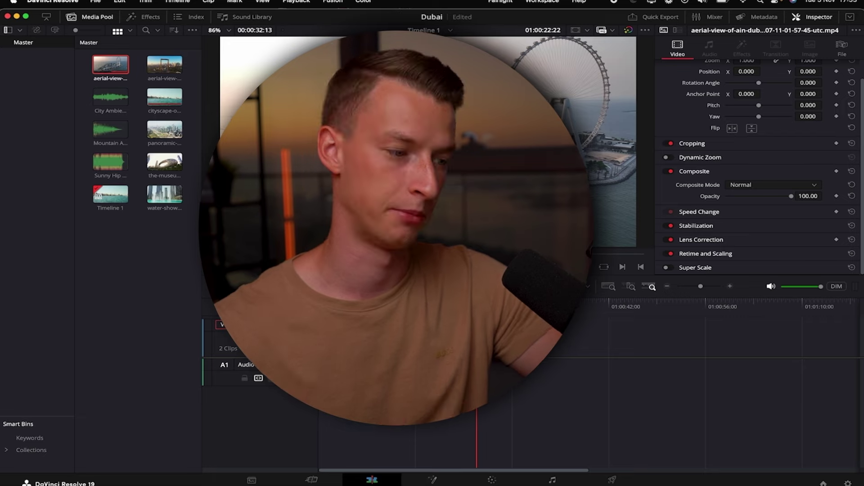
# Preview City Ambience.wav, add it to Audio 1 and align it with the start of the timeline.
pyautogui.doubleClick(108, 103)
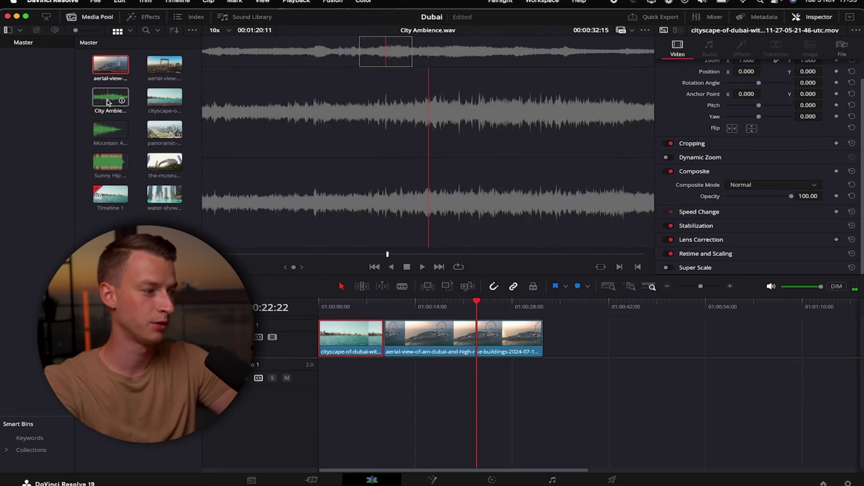
pyautogui.moveTo(108, 103); pyautogui.dragTo(331, 368)
pyautogui.doubleClick(110, 102)
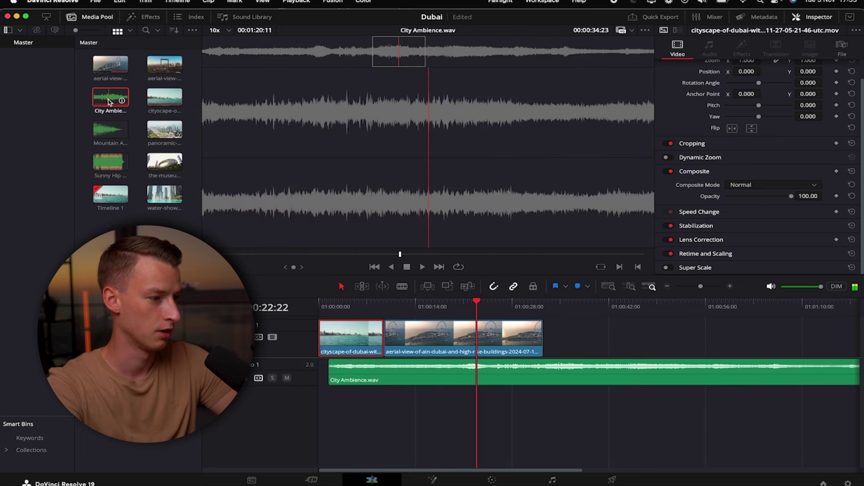
pyautogui.press('q')
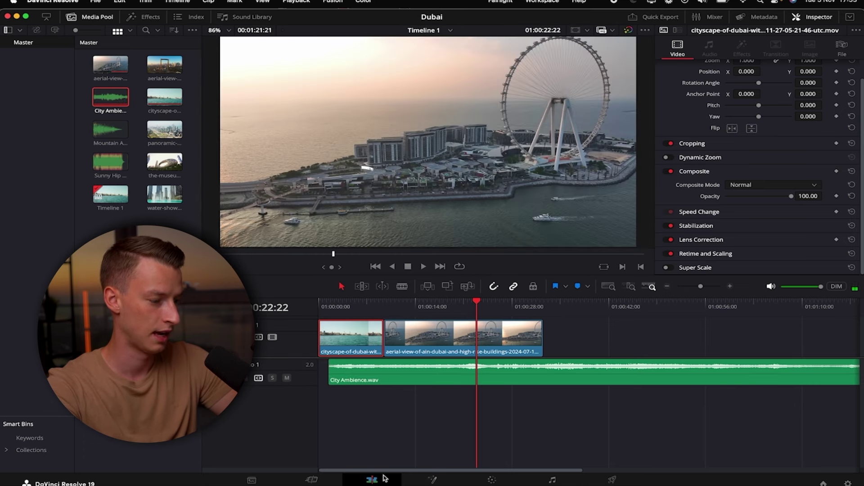
pyautogui.moveTo(410, 375); pyautogui.dragTo(404, 372)
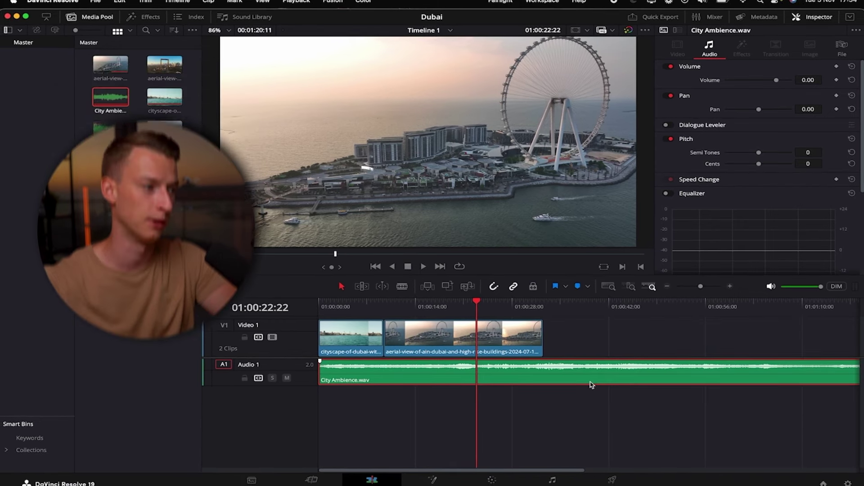
# Add one video track above Video 1 and one stereo audio track below Audio 1.
pyautogui.moveTo(172, 130); pyautogui.dragTo(377, 312)
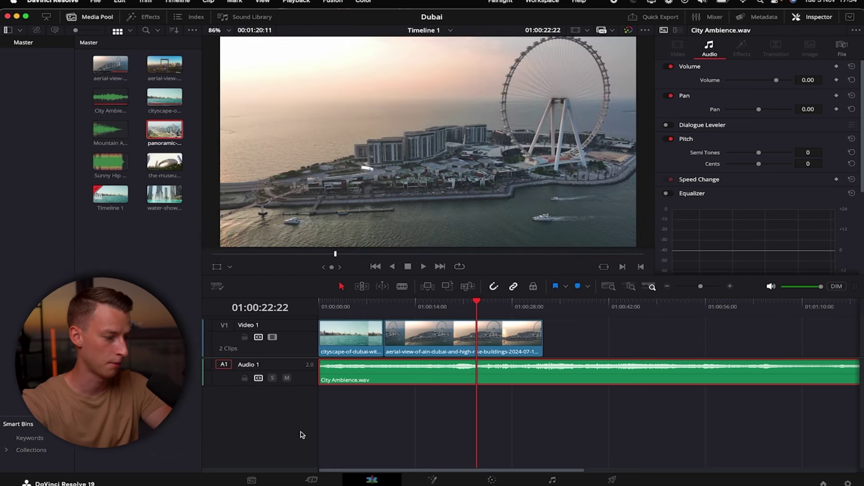
pyautogui.rightClick(297, 326)
pyautogui.moveTo(339, 331)
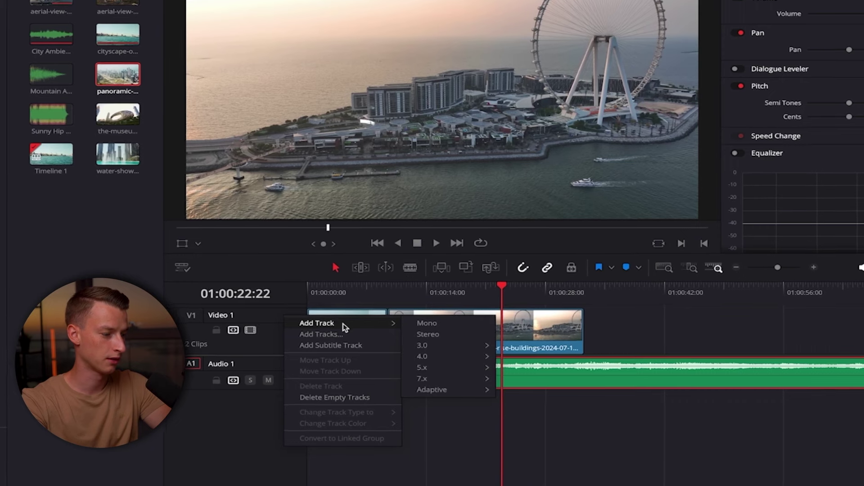
pyautogui.click(342, 336)
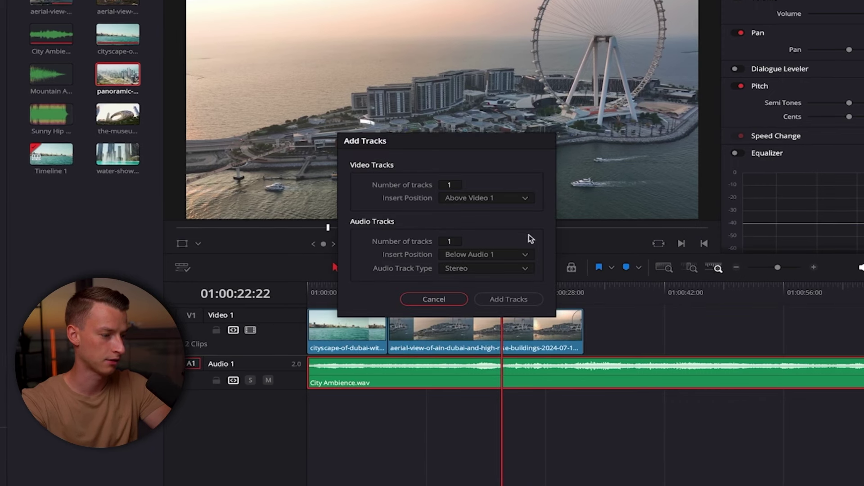
pyautogui.click(508, 299)
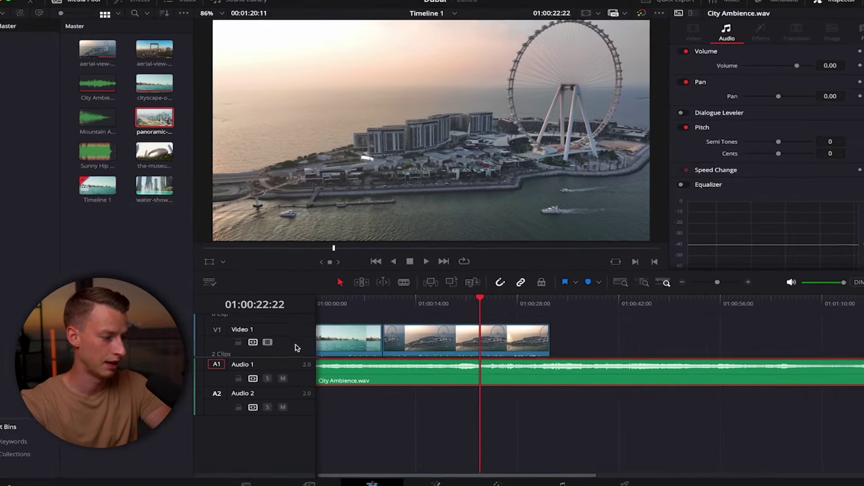
# Place the water-show clip on Video 2 above the aerial clip, starting at about 01:00:14, and scrub to 01:00:18:11.
pyautogui.scroll(2, 297, 348)
pyautogui.click(155, 194)
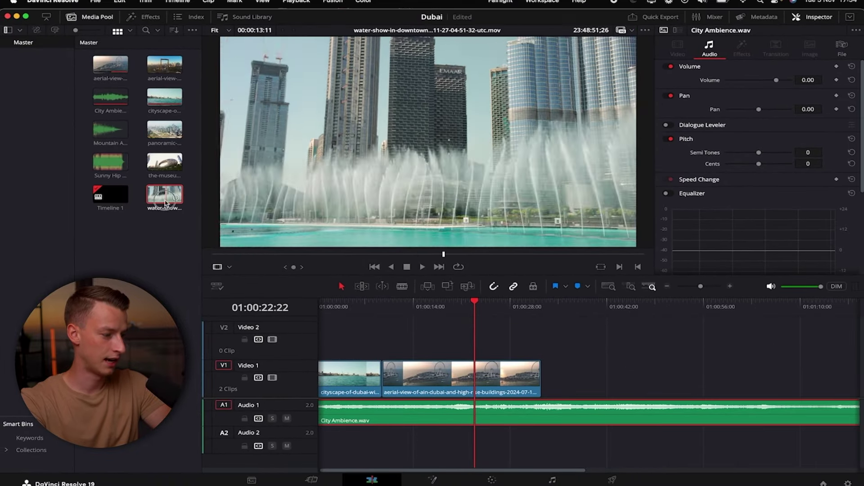
pyautogui.moveTo(165, 203); pyautogui.dragTo(419, 340)
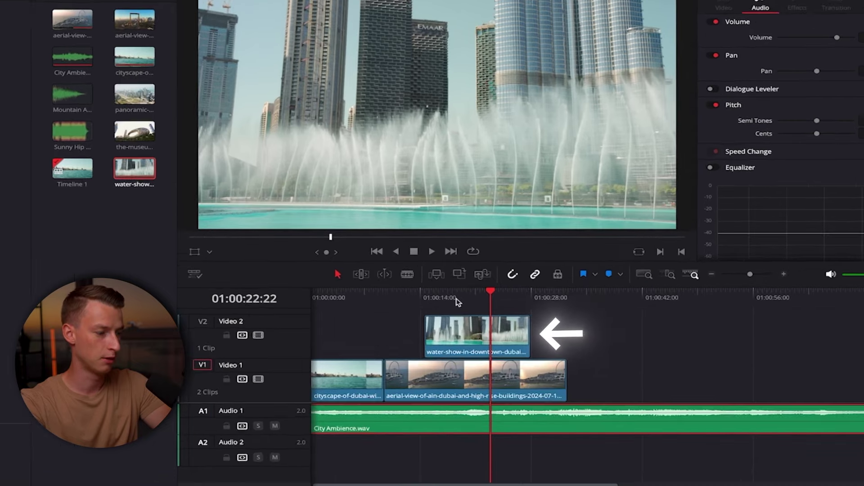
pyautogui.moveTo(475, 301)
pyautogui.mouseDown()
pyautogui.moveTo(405, 305)
pyautogui.moveTo(464, 299)
pyautogui.mouseUp()
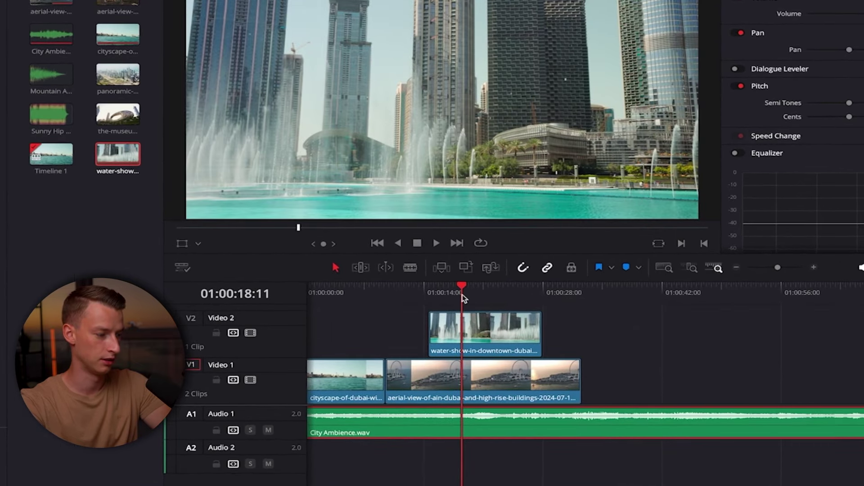
# Lower the water-show clip's opacity to 64.89 to preview the clip beneath it, and restore it to 100.
pyautogui.click(498, 346)
pyautogui.scroll(1, 833, 54)
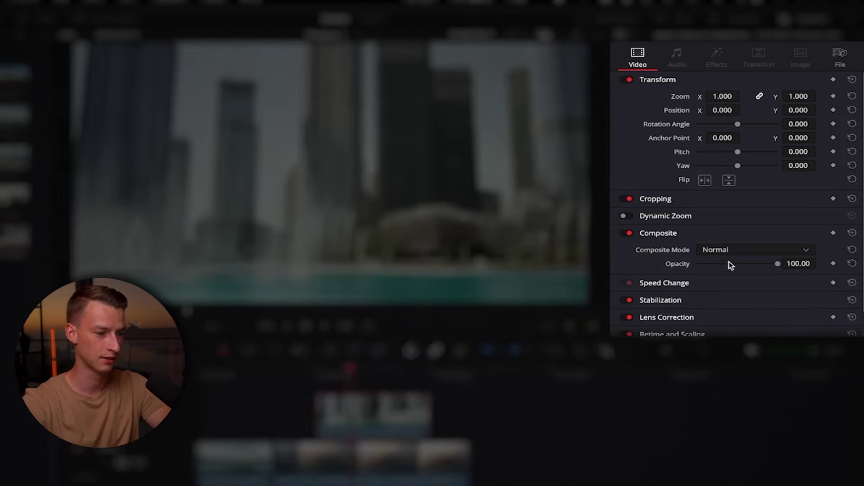
pyautogui.moveTo(749, 265)
pyautogui.mouseDown()
pyautogui.moveTo(704, 265)
pyautogui.moveTo(749, 269)
pyautogui.mouseUp()
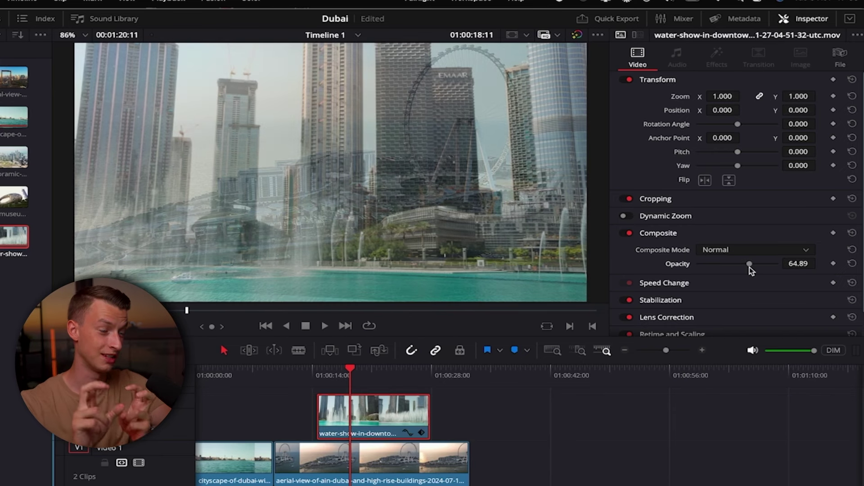
pyautogui.moveTo(749, 268); pyautogui.dragTo(826, 289)
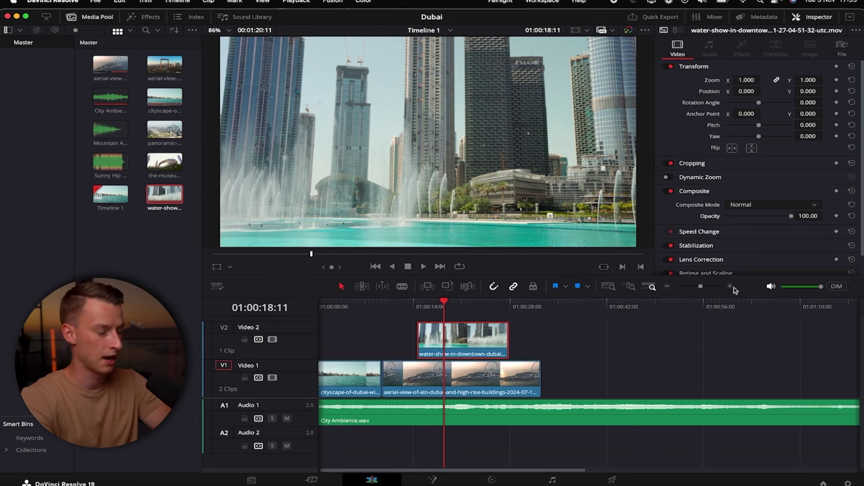
# Scrub to 01:00:12:16, ahead of the water-show clip, to examine how the stacked video and audio tracks play together.
pyautogui.moveTo(433, 303); pyautogui.dragTo(407, 301)
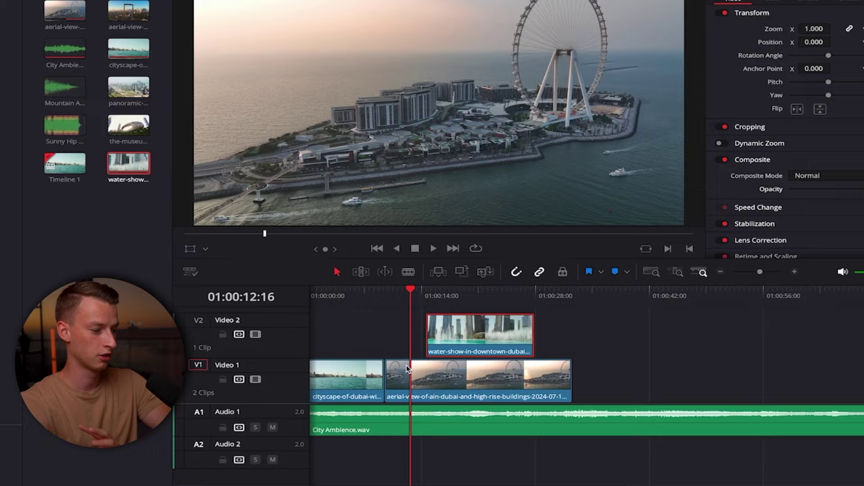
pyautogui.click(408, 424)
pyautogui.click(463, 327)
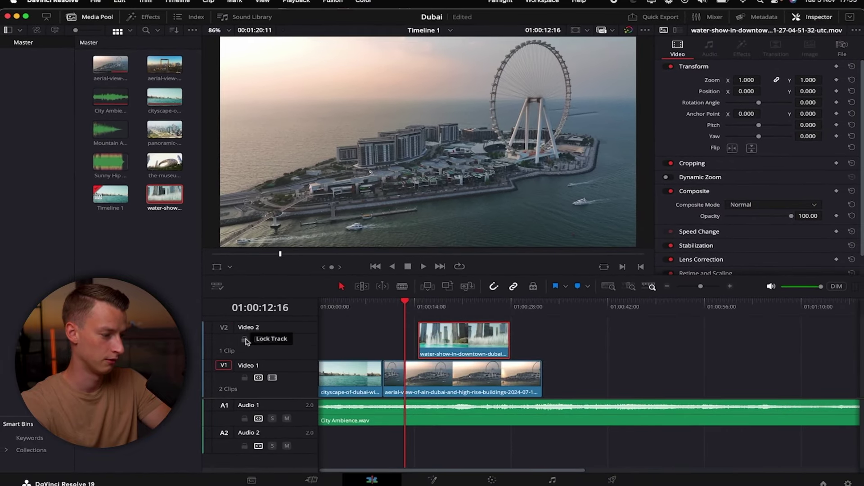
# Lock the Video 2 track, scrub to 01:00:16:06 over the water-show clip, and unlock the track.
pyautogui.click(245, 339)
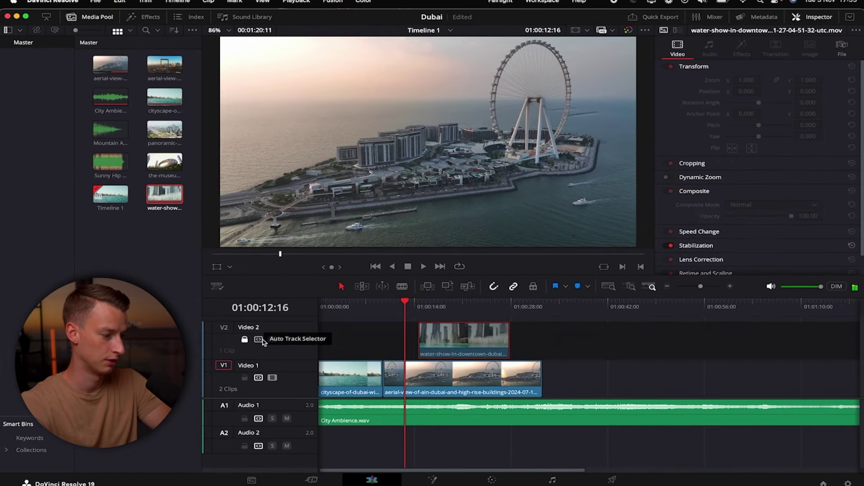
pyautogui.click(430, 305)
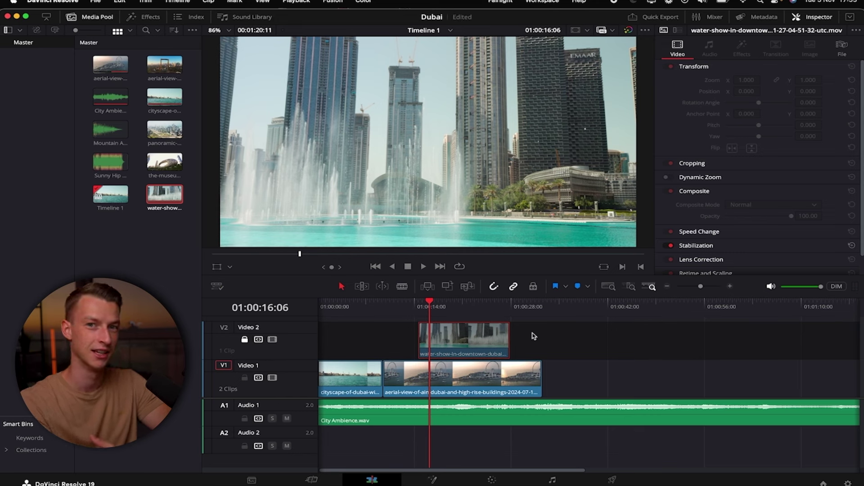
pyautogui.click(245, 340)
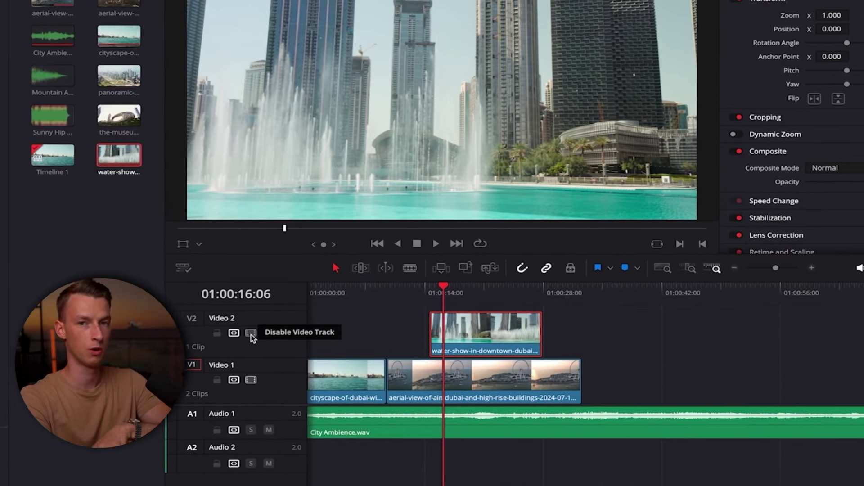
# Disable the Video 2 track to preview the aerial clip beneath it, and enable the track again.
pyautogui.click(251, 338)
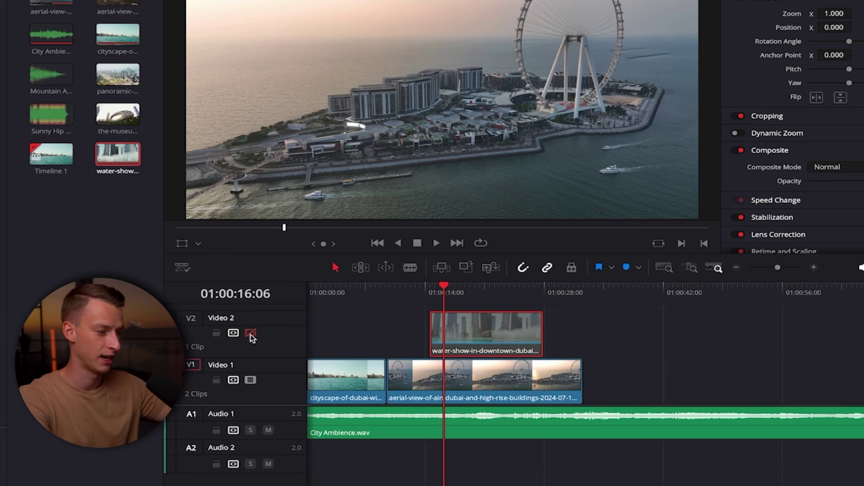
pyautogui.click(250, 335)
pyautogui.click(251, 336)
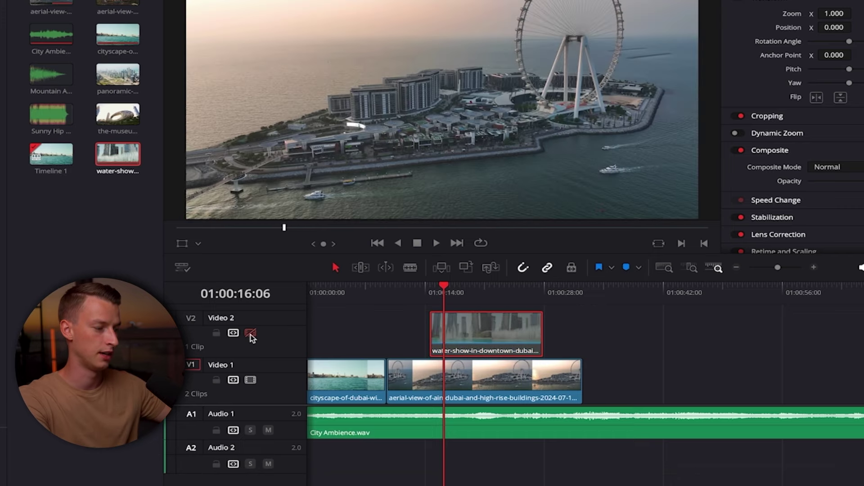
pyautogui.click(251, 334)
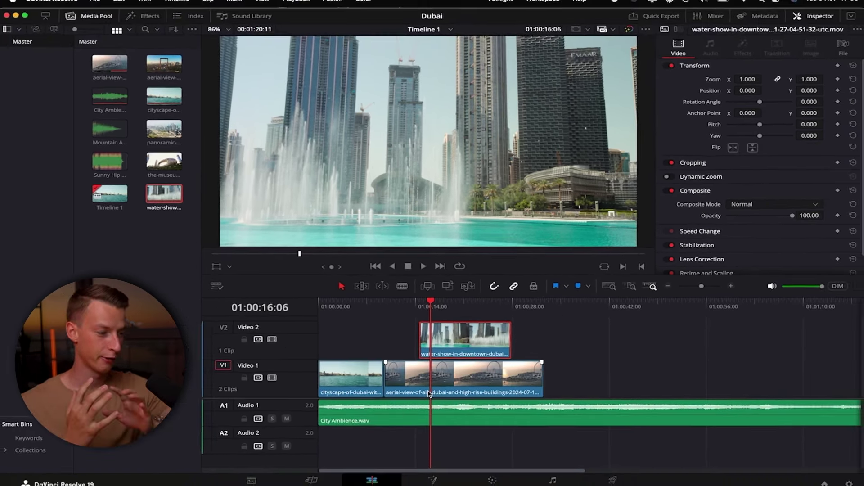
# Move the water-show clip down to Video 1 directly after the aerial clip, and delete City Ambience.wav from Audio 1.
pyautogui.click(429, 394)
pyautogui.moveTo(494, 349); pyautogui.dragTo(603, 376)
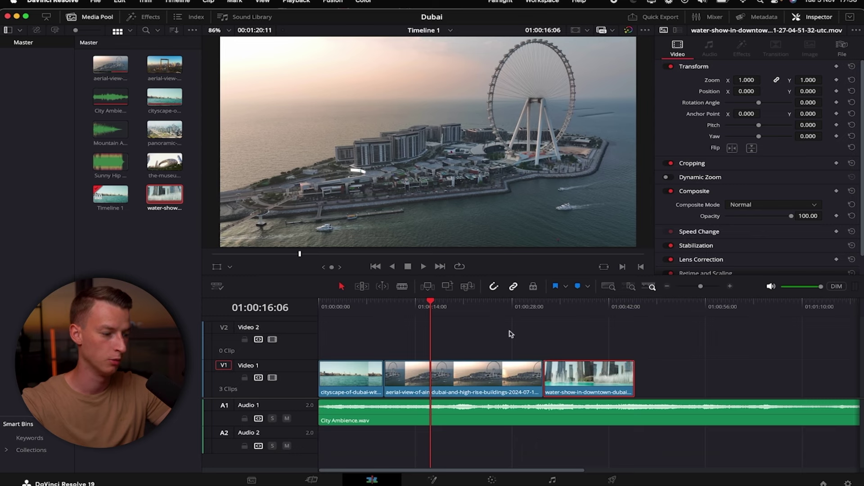
pyautogui.click(502, 407)
pyautogui.press('BackSpace')
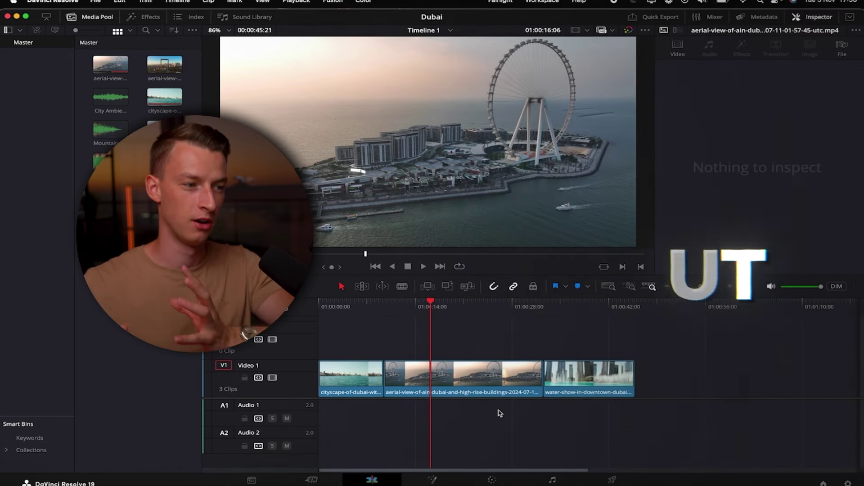
# Select the aerial clip of Ain Dubai on Video 1 and scale its zoom down to 0.440.
pyautogui.click(436, 382)
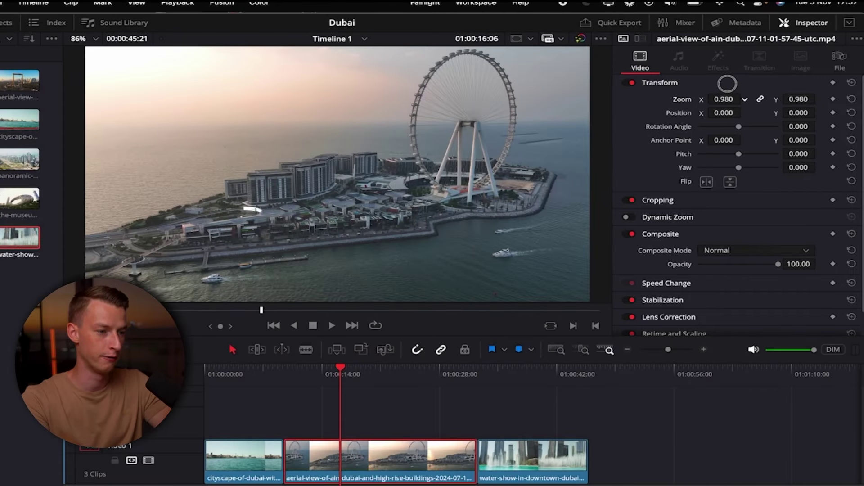
pyautogui.moveTo(745, 99)
pyautogui.mouseDown()
pyautogui.moveTo(716, 140)
pyautogui.moveTo(708, 222)
pyautogui.moveTo(718, 134)
pyautogui.moveTo(720, 162)
pyautogui.moveTo(707, 220)
pyautogui.moveTo(715, 57)
pyautogui.moveTo(345, 283)
pyautogui.moveTo(725, 63)
pyautogui.moveTo(737, 12)
pyautogui.moveTo(340, 294)
pyautogui.moveTo(343, 267)
pyautogui.moveTo(346, 385)
pyautogui.mouseUp()
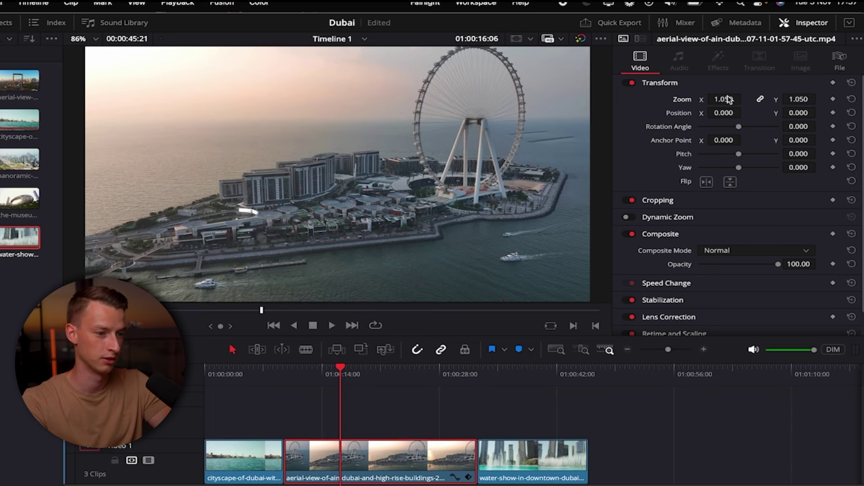
pyautogui.moveTo(730, 103); pyautogui.dragTo(693, 157)
pyautogui.moveTo(726, 103); pyautogui.dragTo(725, 104)
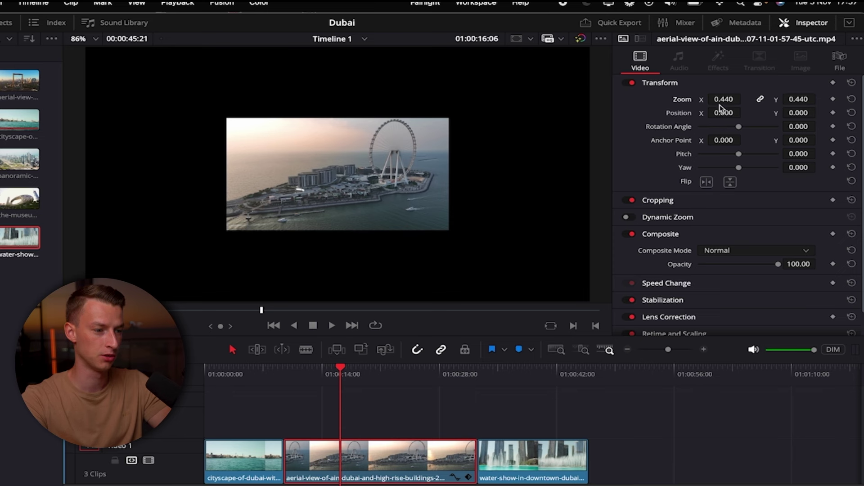
# Set the aerial clip's position to X -193 and Y 225, and its rotation angle to 8.240.
pyautogui.moveTo(723, 112); pyautogui.dragTo(742, 113)
pyautogui.moveTo(795, 139); pyautogui.dragTo(796, 114)
pyautogui.moveTo(796, 113); pyautogui.dragTo(787, 361)
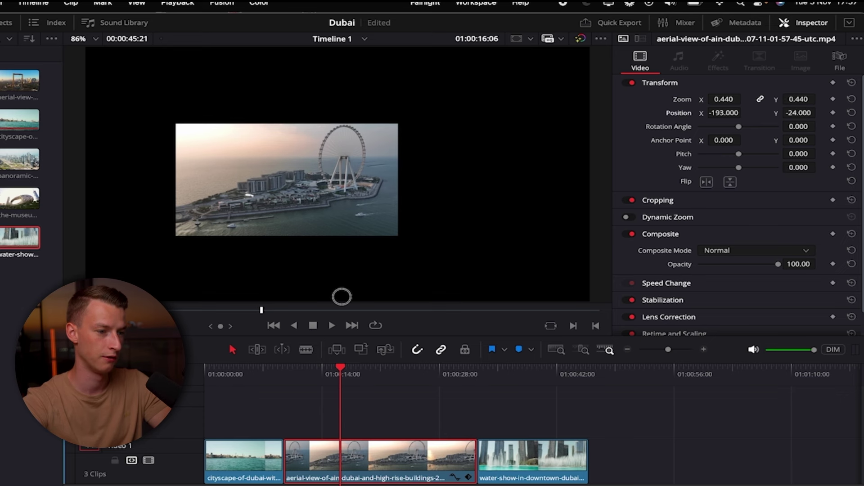
pyautogui.click(799, 113)
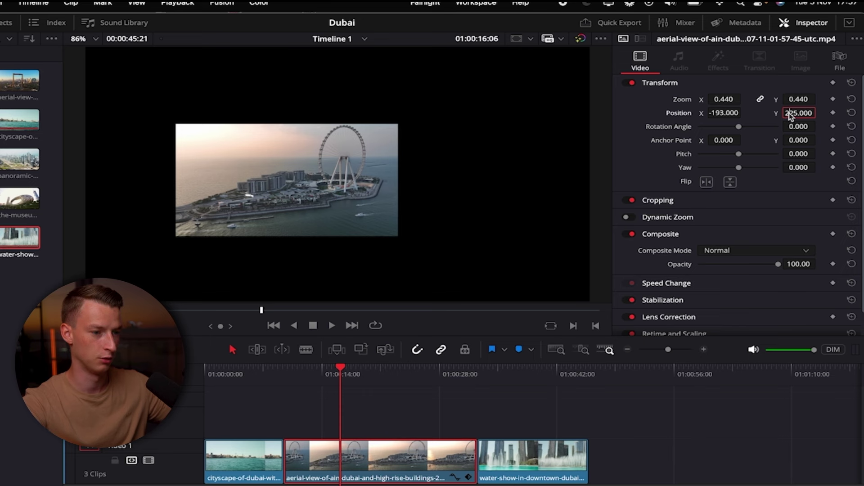
pyautogui.press('Return')
pyautogui.moveTo(738, 127); pyautogui.dragTo(740, 129)
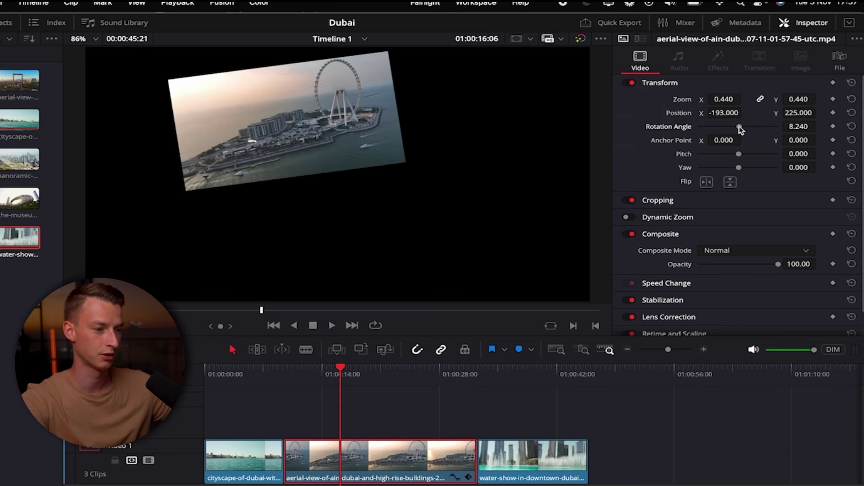
# Reset the aerial clip's zoom, position and rotation angle to their defaults.
pyautogui.click(852, 99)
pyautogui.click(852, 113)
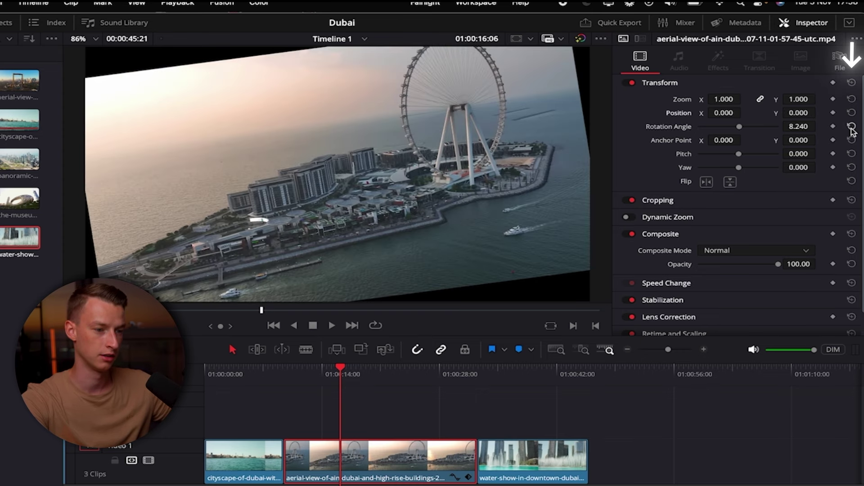
pyautogui.click(851, 127)
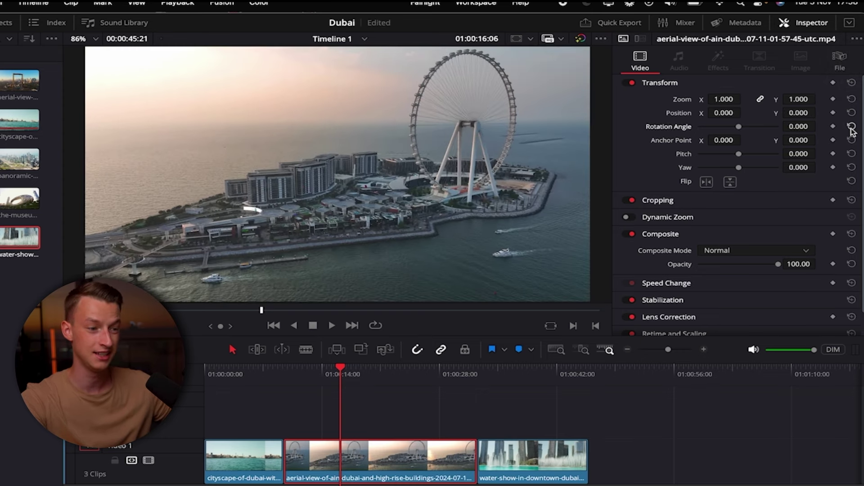
# Expand the aerial clip's cropping settings, try out the left crop, and examine the remaining video properties such as Stabilization and Lens Correction.
pyautogui.click(658, 200)
pyautogui.moveTo(698, 216); pyautogui.dragTo(666, 216)
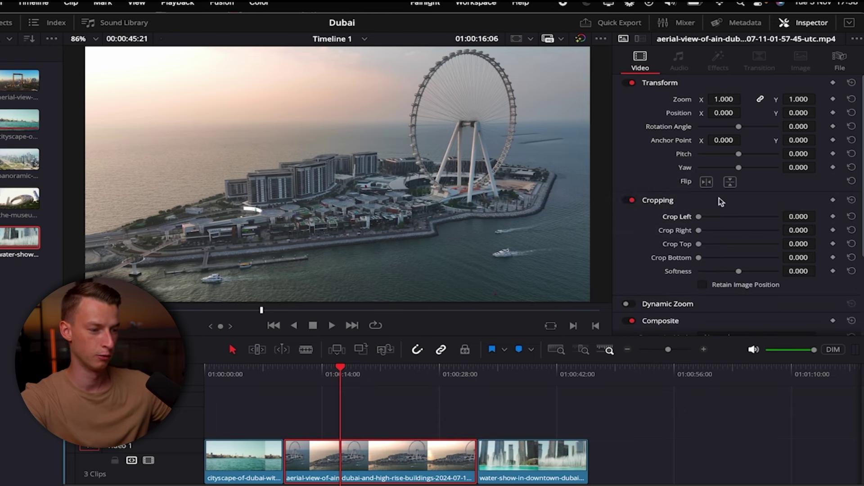
pyautogui.scroll(-5, 747, 251)
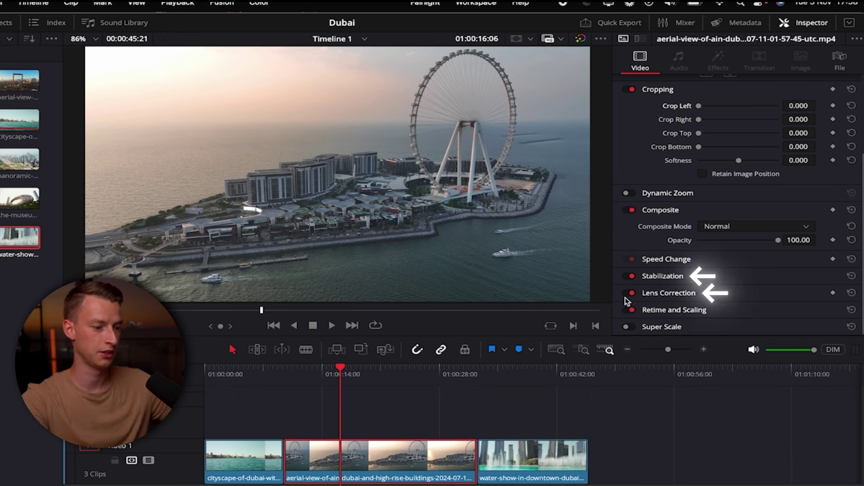
pyautogui.scroll(5, 652, 294)
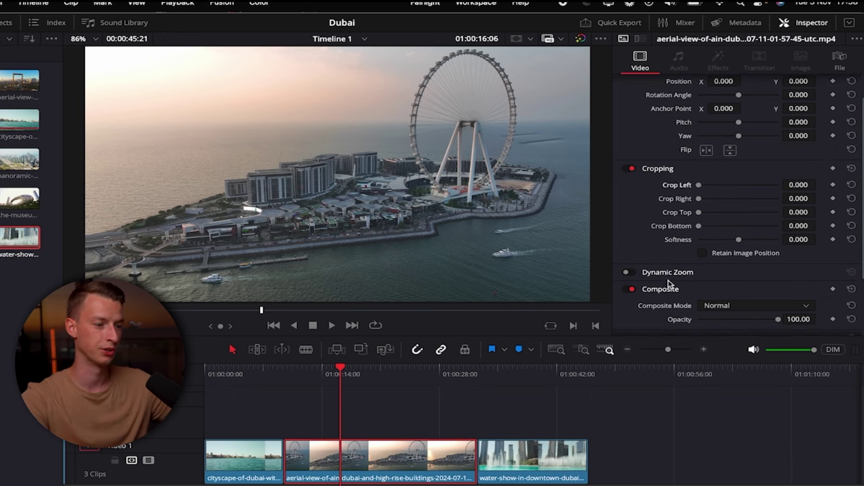
pyautogui.scroll(-3, 661, 288)
pyautogui.scroll(3, 668, 280)
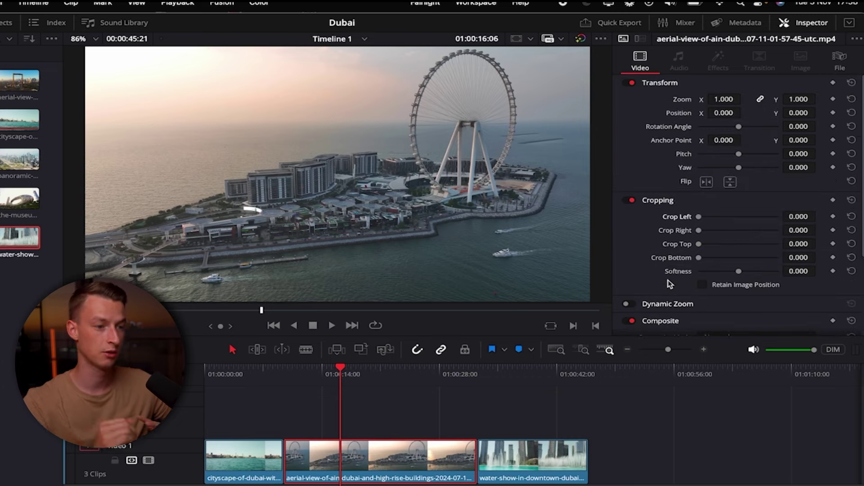
# Reverse the aerial clip's playback direction in its speed settings, and set it back to forward.
pyautogui.scroll(-4, 687, 265)
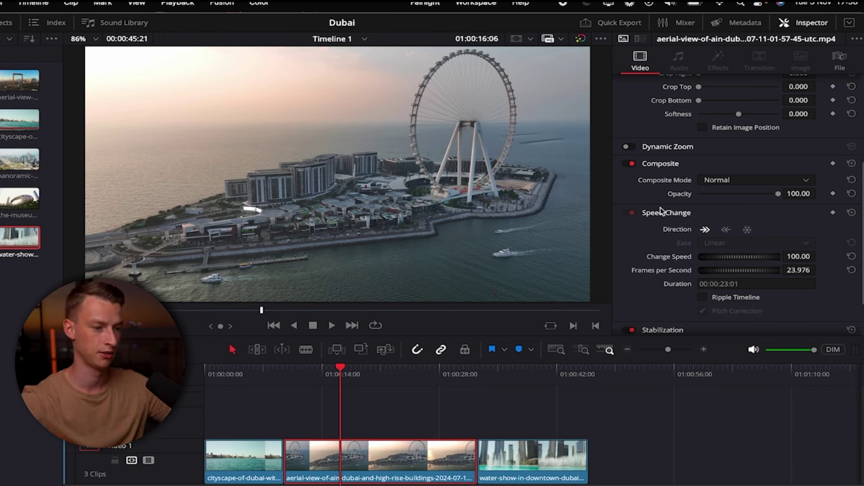
pyautogui.click(726, 230)
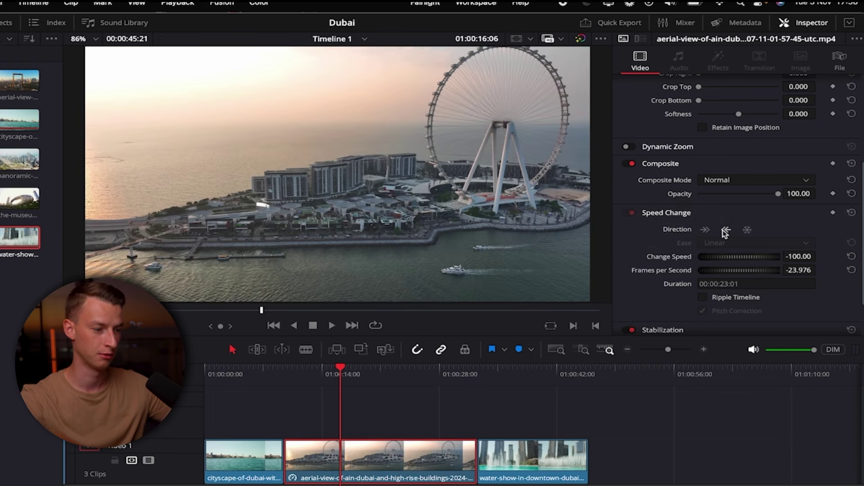
pyautogui.click(704, 230)
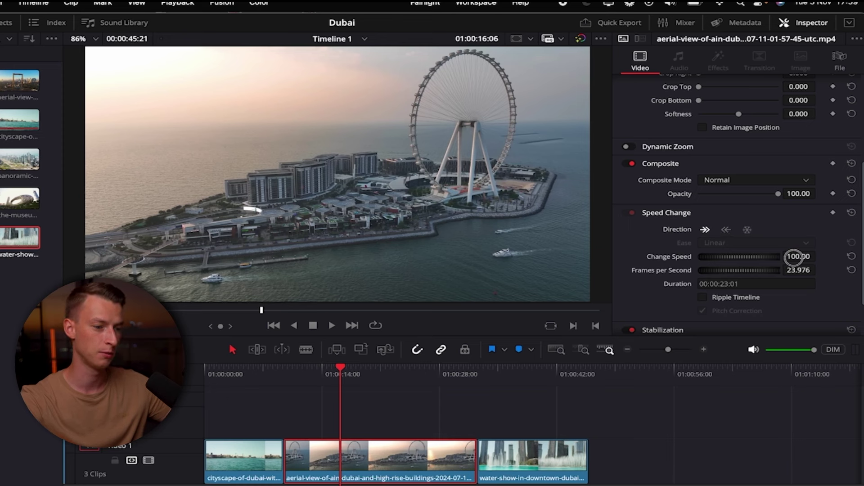
# Set the aerial clip's speed to 300 and play back the sped-up clip.
pyautogui.click(794, 256)
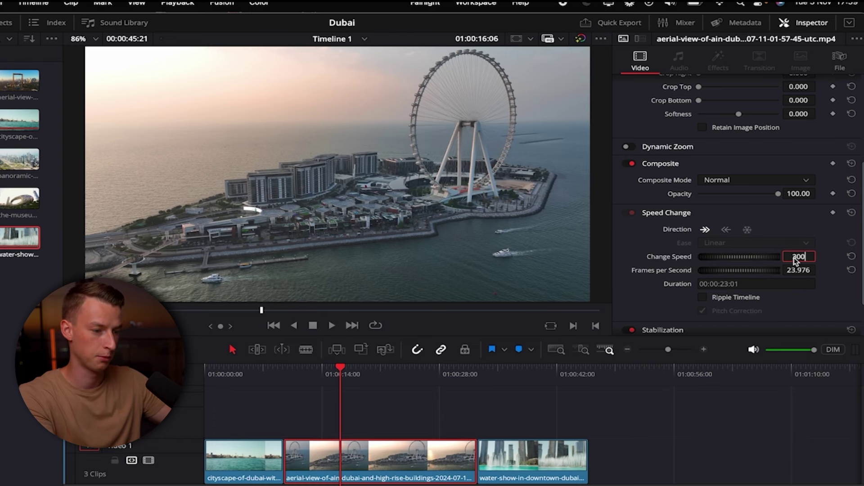
pyautogui.press('Return')
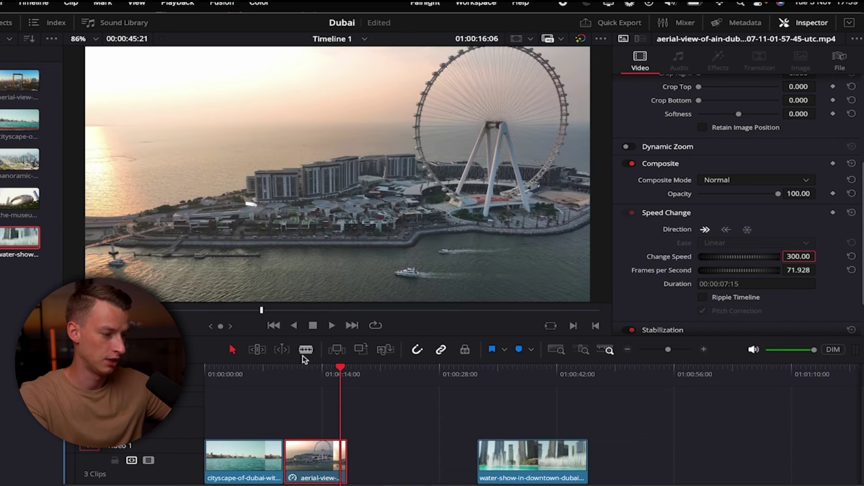
pyautogui.click(296, 366)
pyautogui.press('space')
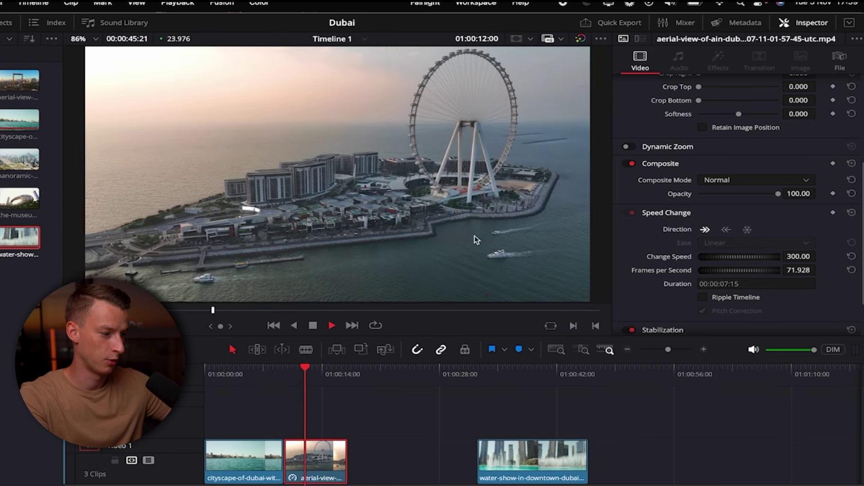
pyautogui.press('space')
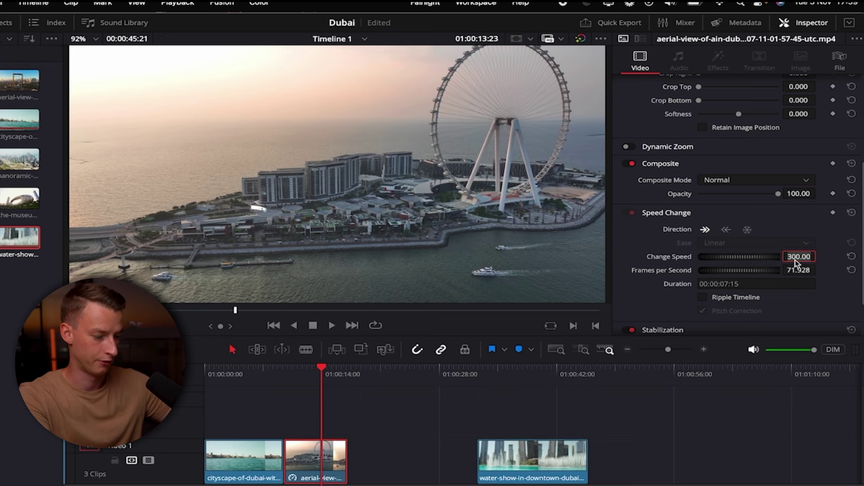
# Set the aerial clip's speed to 50 and play back the slowed clip from about 01:00:12.
pyautogui.press('Return')
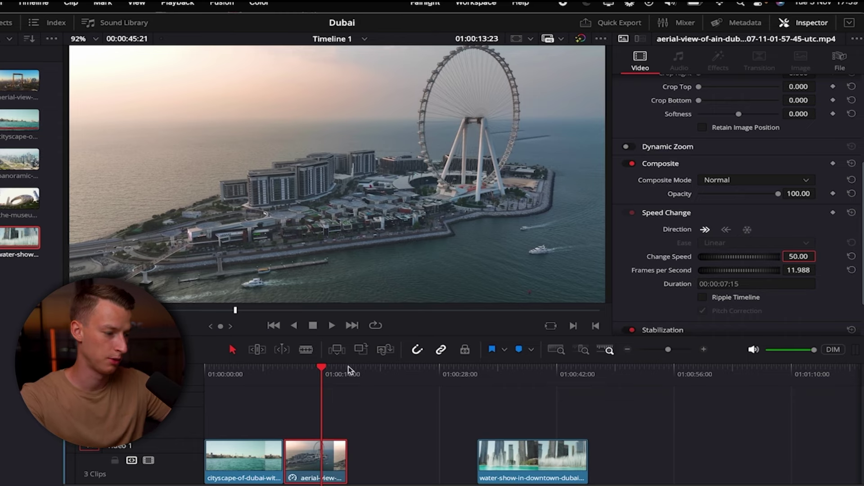
pyautogui.moveTo(304, 364)
pyautogui.mouseDown()
pyautogui.moveTo(289, 366)
pyautogui.moveTo(335, 368)
pyautogui.moveTo(307, 368)
pyautogui.mouseUp()
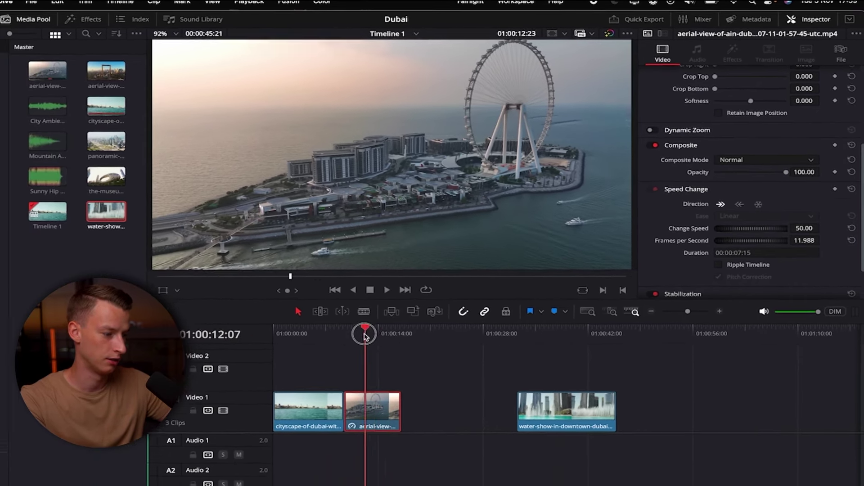
pyautogui.moveTo(364, 336); pyautogui.dragTo(358, 336)
pyautogui.press('space')
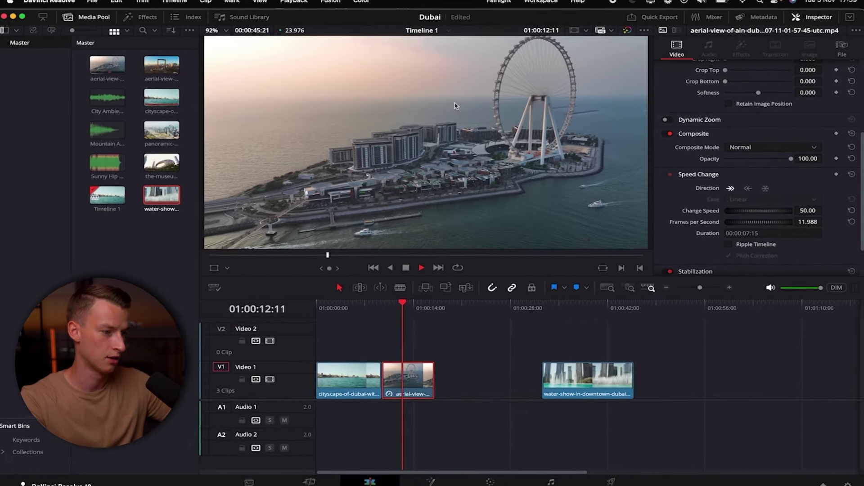
pyautogui.press('space')
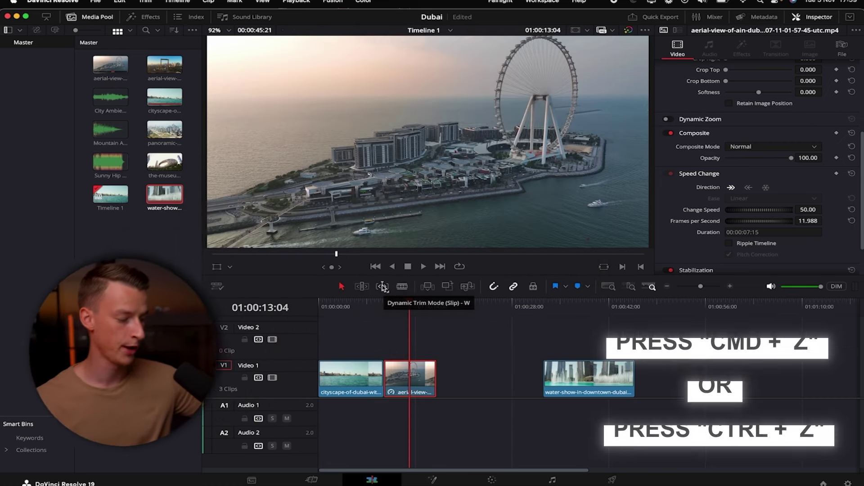
# Undo the speed changes made to the aerial clip.
pyautogui.press('super+z')
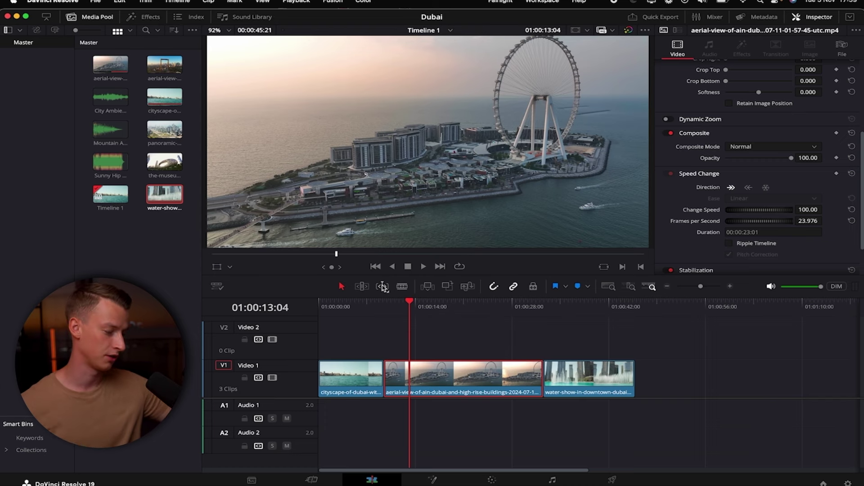
pyautogui.press('shift+super+z')
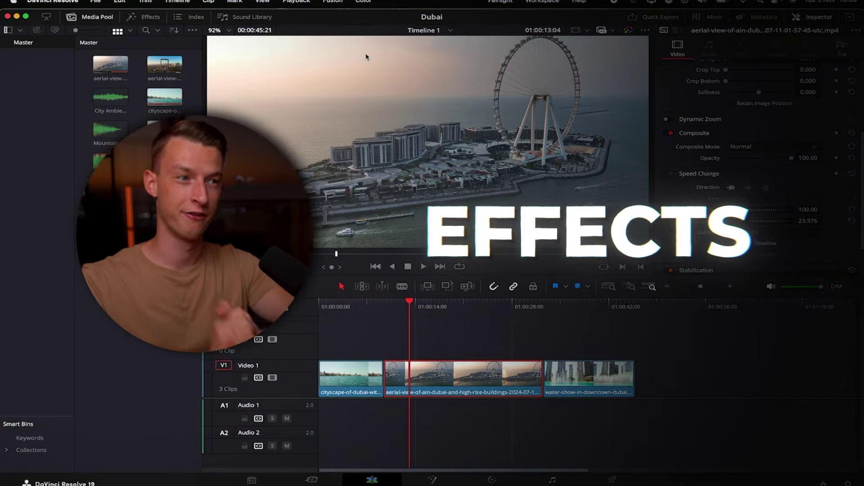
# Open the effects library and look through its video transitions, audio transitions, titles, generators and effects categories.
pyautogui.click(147, 21)
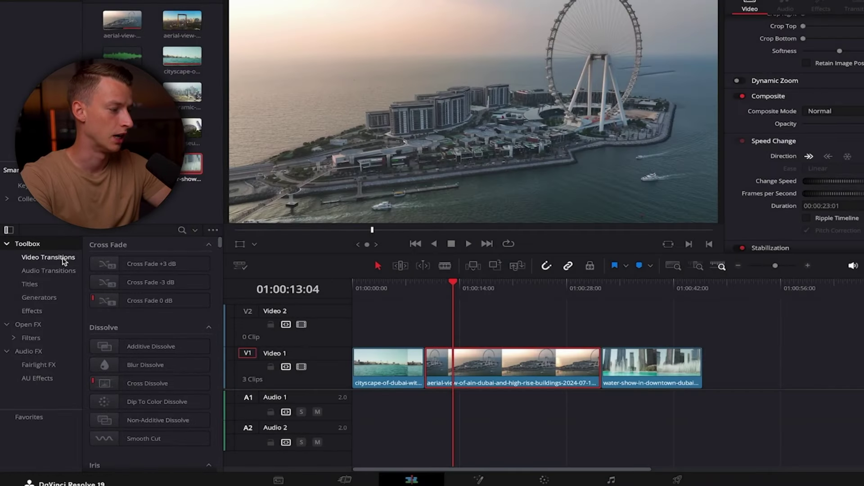
pyautogui.click(63, 260)
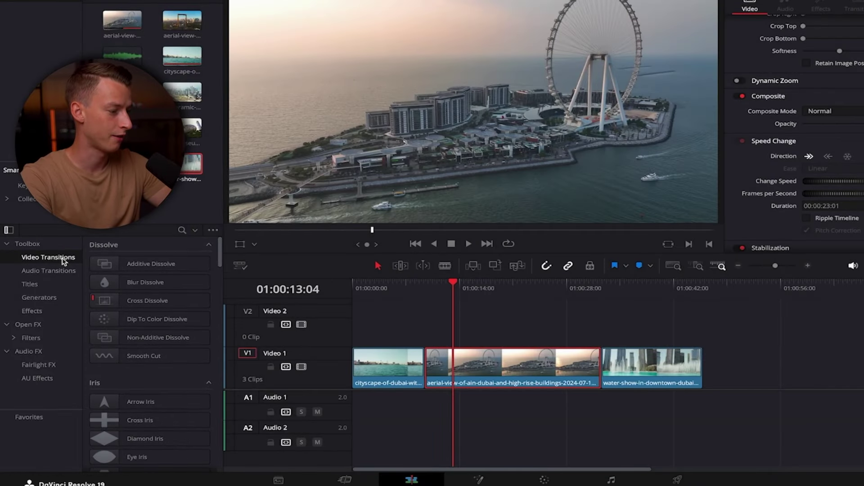
pyautogui.click(62, 272)
pyautogui.click(56, 286)
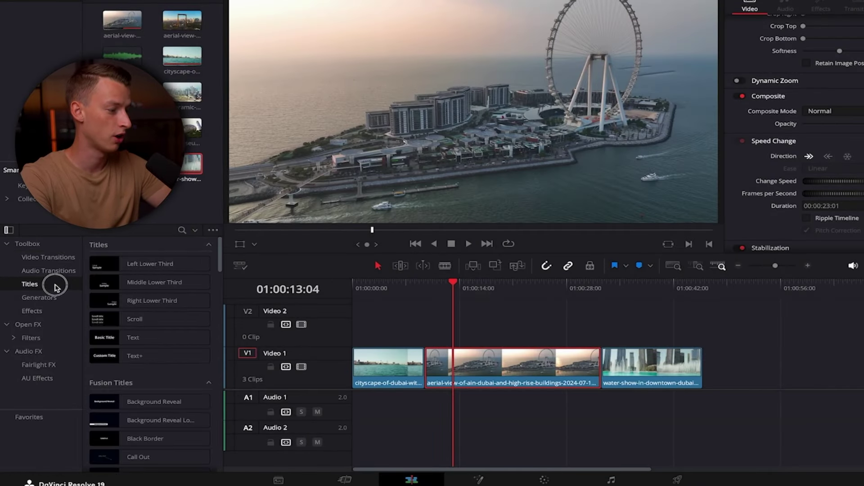
pyautogui.click(55, 297)
pyautogui.click(55, 311)
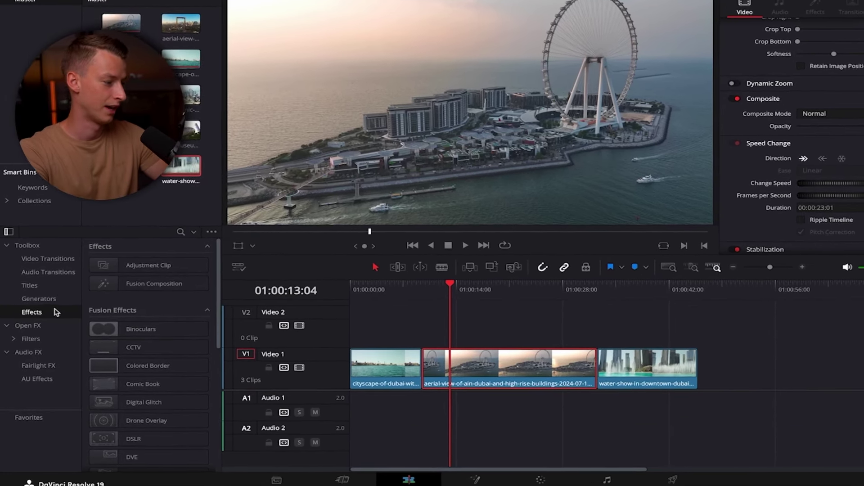
# Apply the Digital Glitch and Drone Overlay effects to the selected aerial clip.
pyautogui.scroll(-5, 149, 300)
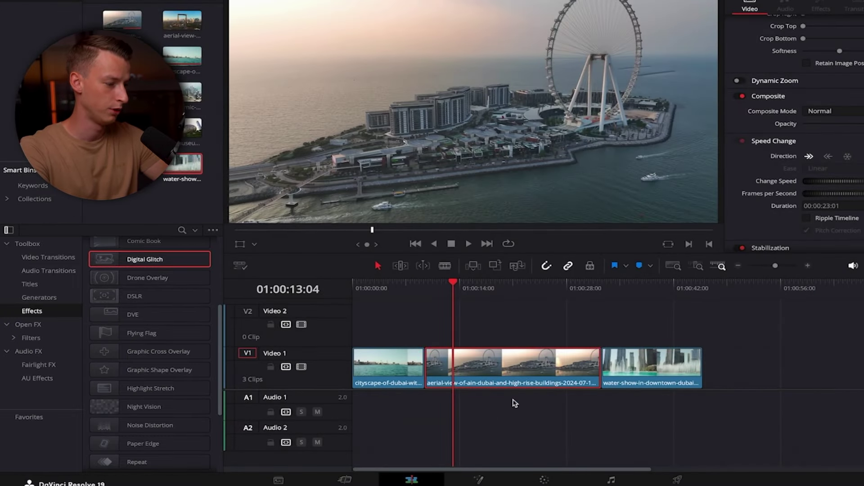
pyautogui.doubleClick(102, 260)
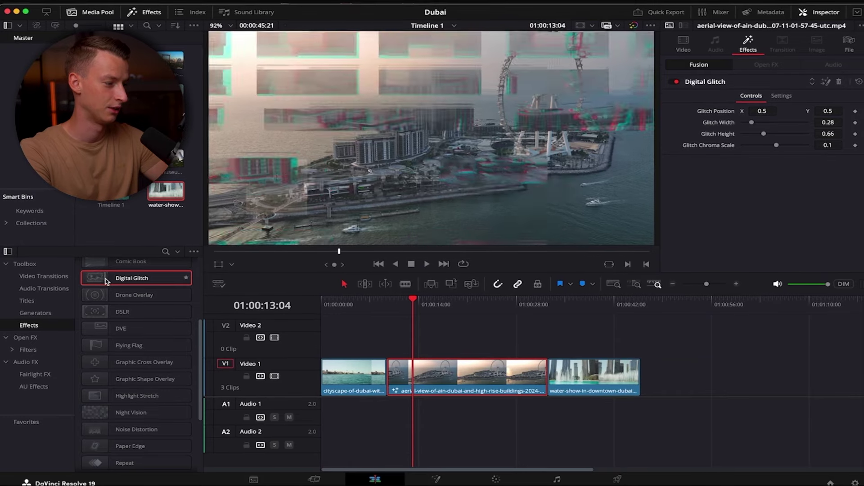
pyautogui.doubleClick(94, 293)
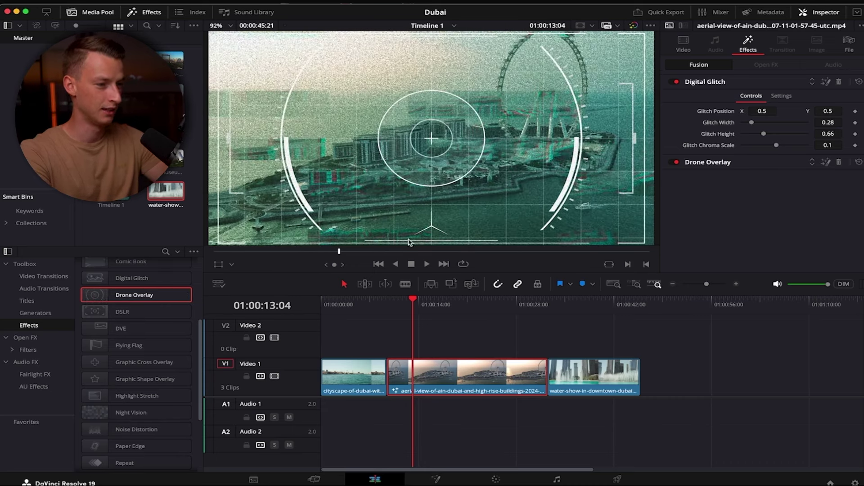
# Turn off the Drone Overlay in the aerial clip's effect settings, leaving Digital Glitch enabled.
pyautogui.click(684, 47)
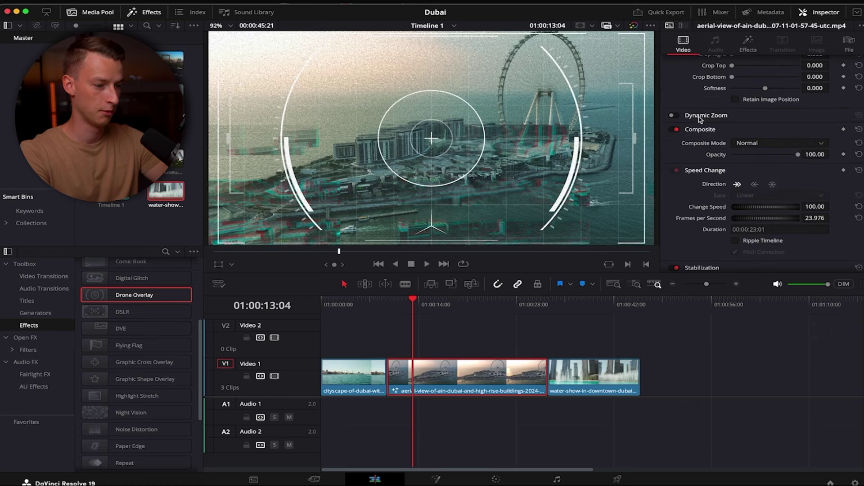
pyautogui.scroll(-2, 700, 118)
pyautogui.click(750, 47)
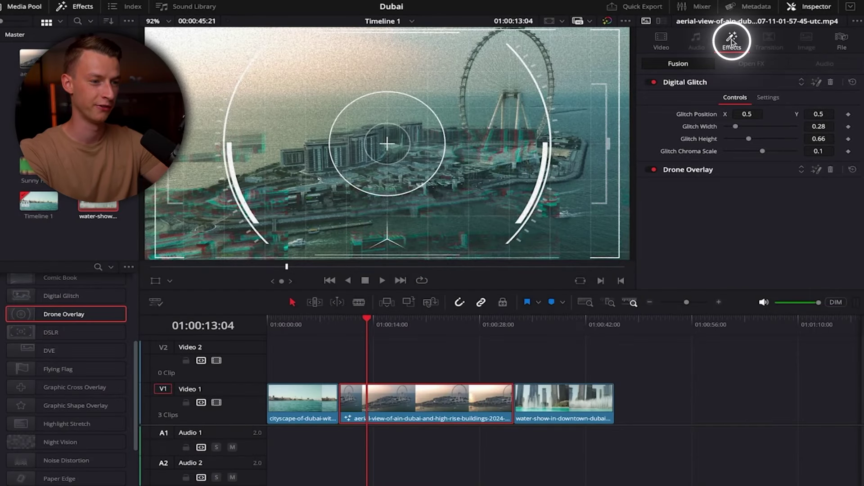
pyautogui.click(648, 169)
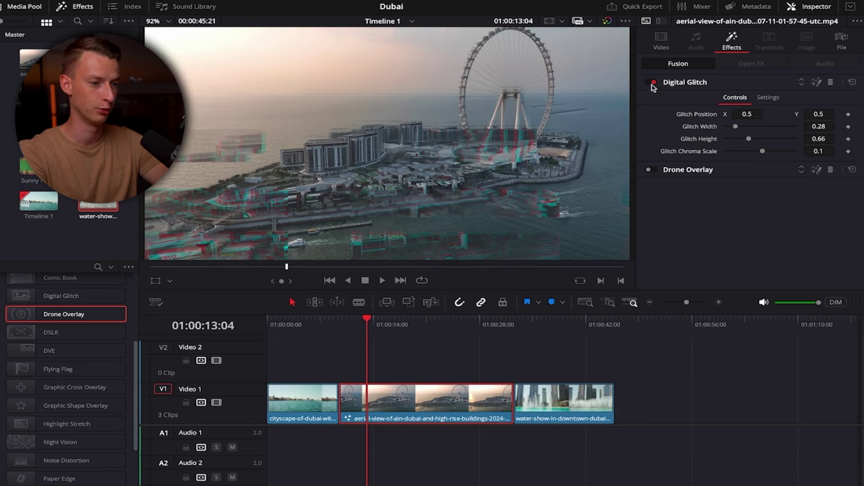
pyautogui.click(653, 171)
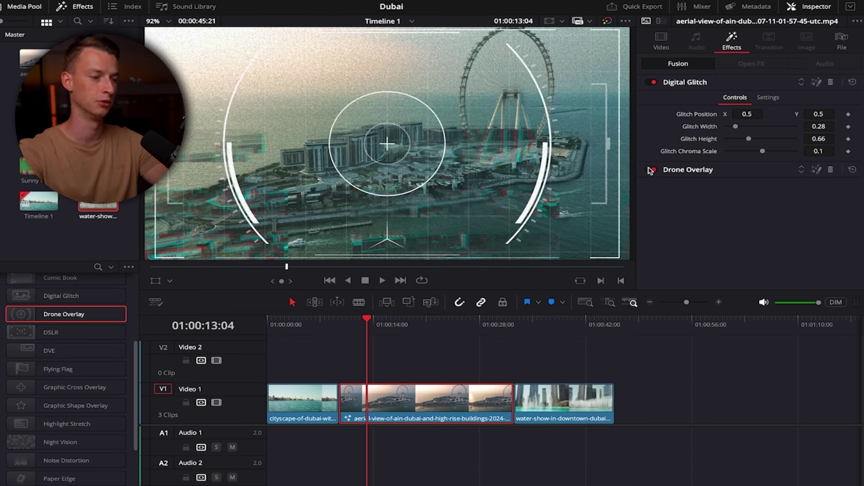
pyautogui.click(653, 171)
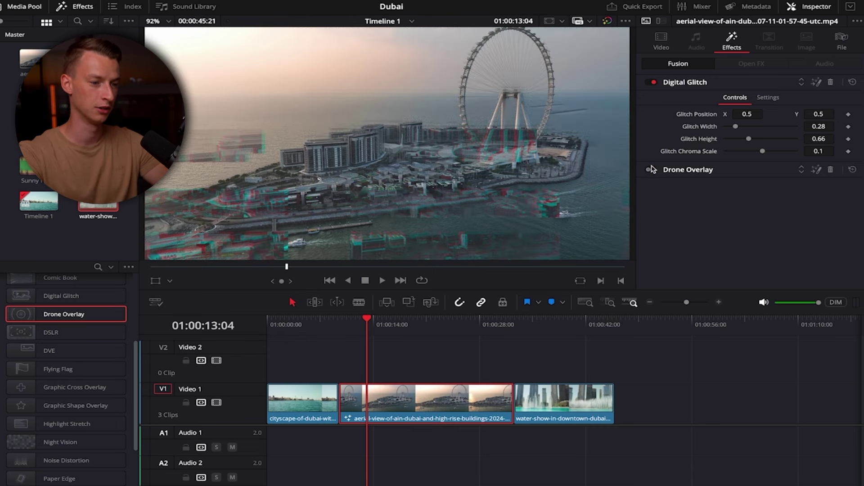
pyautogui.click(714, 84)
pyautogui.click(700, 85)
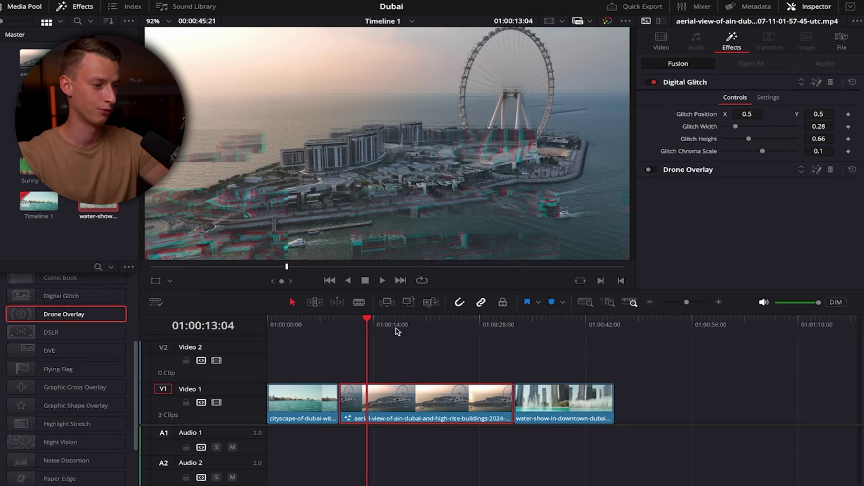
# Scrub through the aerial clip from about 01:00:12 to 01:00:21 and play it to preview the Digital Glitch.
pyautogui.click(363, 325)
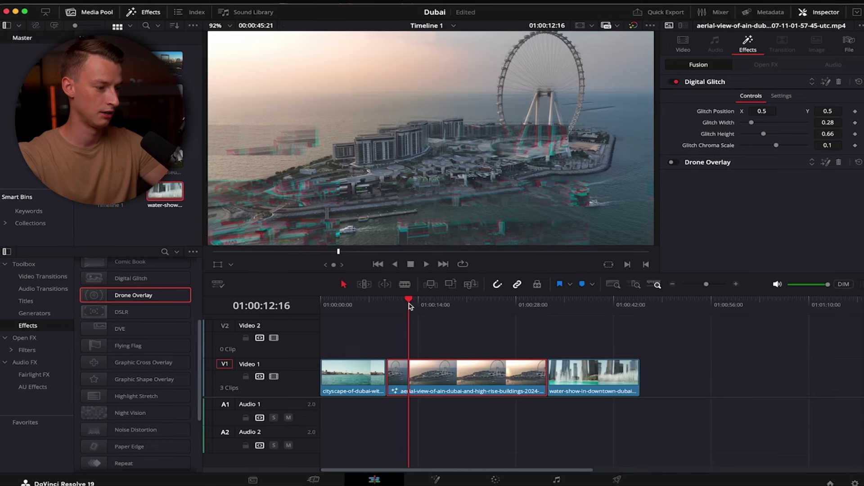
pyautogui.moveTo(410, 306); pyautogui.dragTo(423, 305)
pyautogui.moveTo(441, 308); pyautogui.dragTo(466, 306)
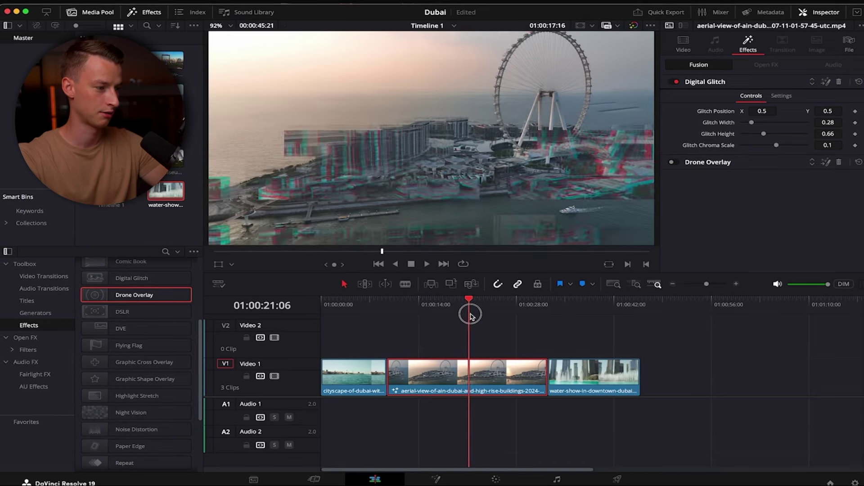
pyautogui.press('space')
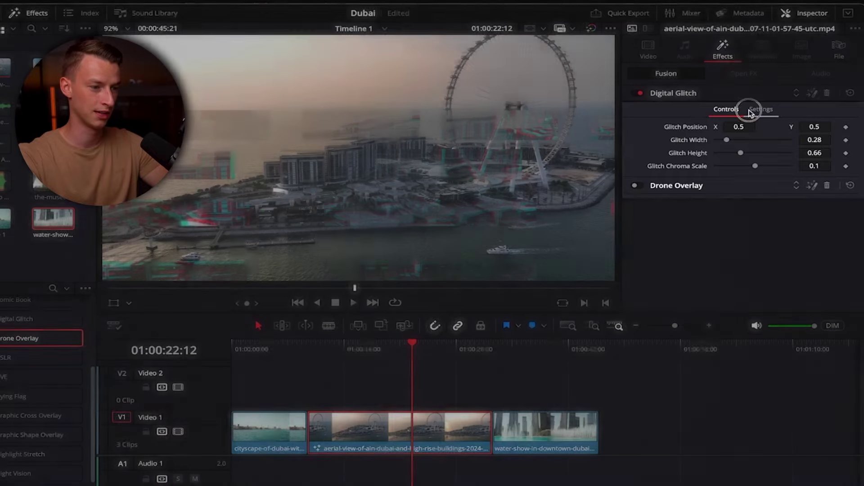
# Set the Digital Glitch's width to 0.09, its height to 0.27 and its chroma scale to 0.44.
pyautogui.click(760, 110)
pyautogui.click(726, 110)
pyautogui.moveTo(724, 140); pyautogui.dragTo(763, 173)
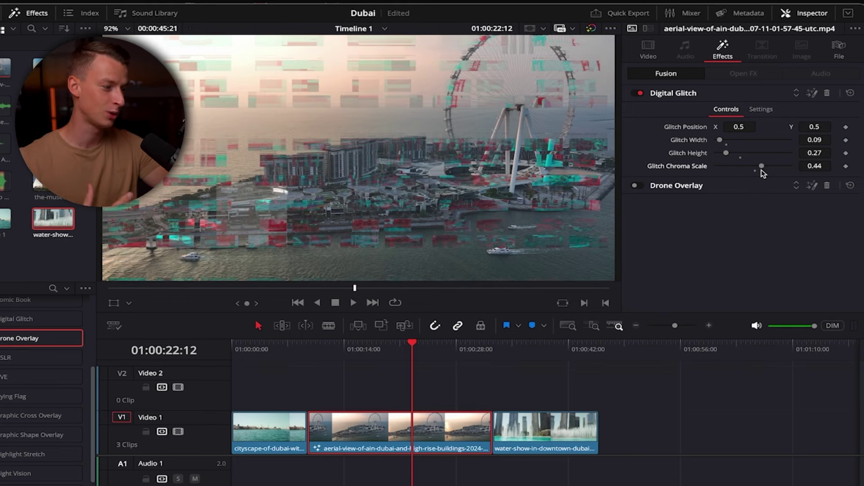
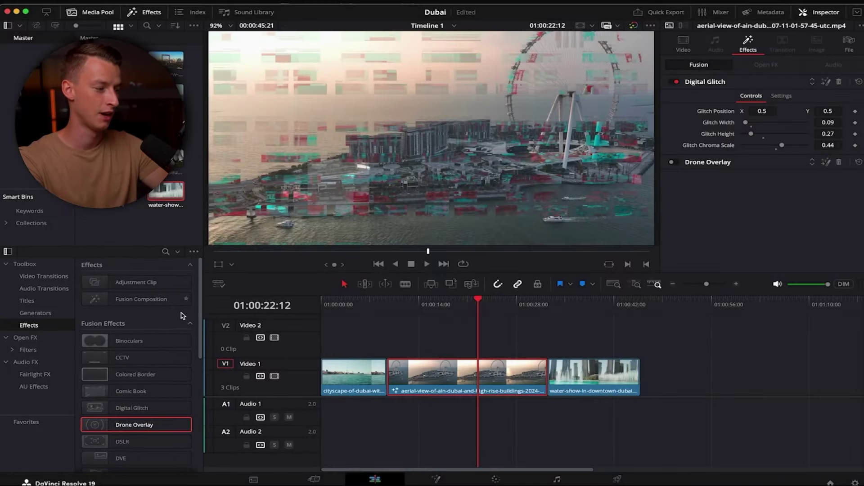
# Place an Adjustment Clip on Video 2 and extend it from the timeline's start over all three clips.
pyautogui.moveTo(129, 282); pyautogui.dragTo(660, 328)
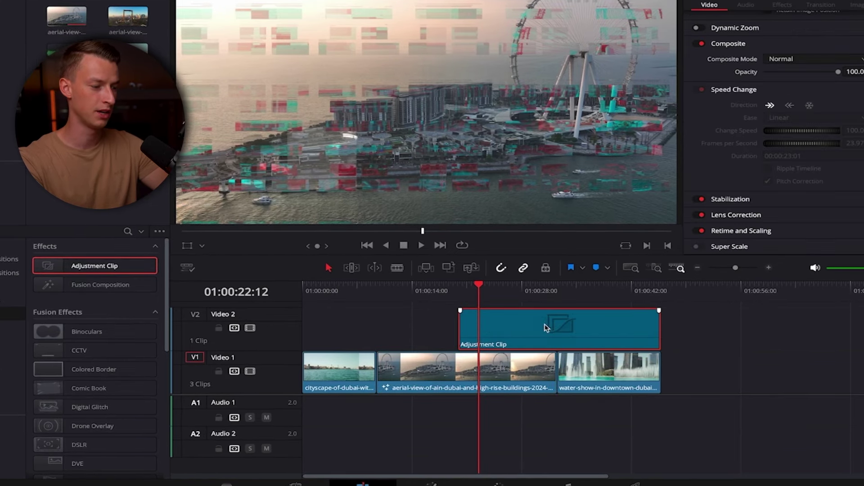
pyautogui.click(563, 291)
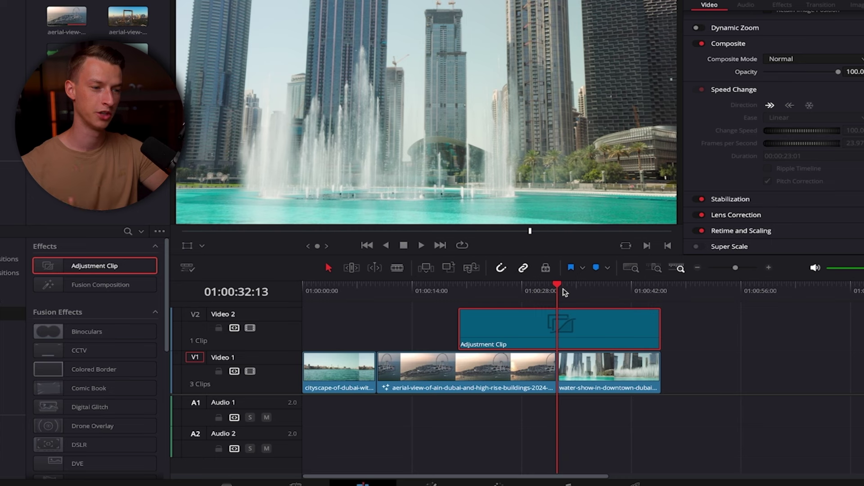
pyautogui.moveTo(496, 329); pyautogui.dragTo(415, 331)
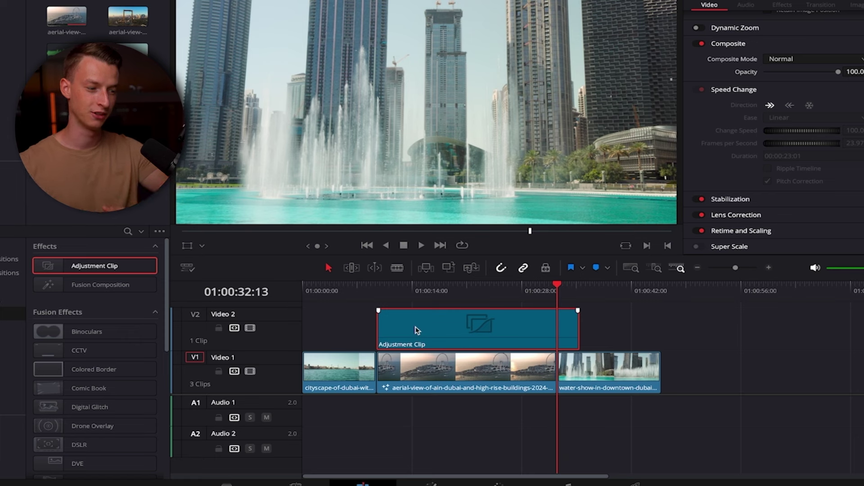
pyautogui.moveTo(415, 329); pyautogui.dragTo(339, 319)
pyautogui.moveTo(504, 326); pyautogui.dragTo(661, 325)
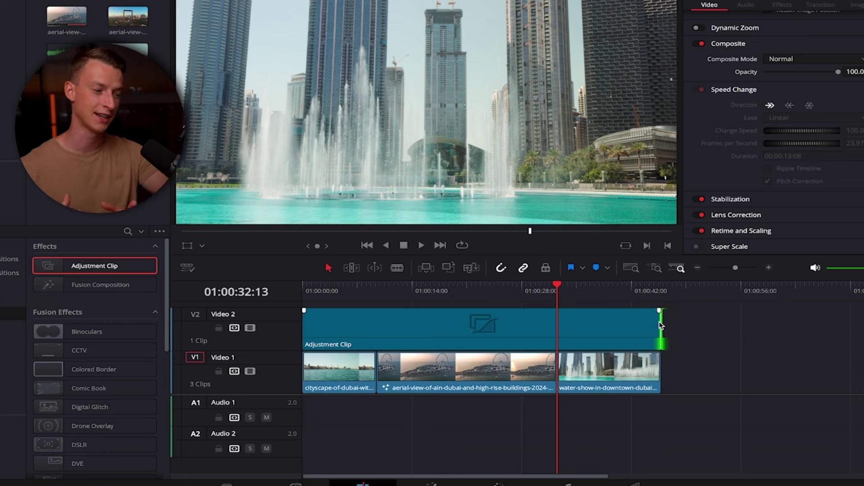
# Delete the adjustment clip from Video 2.
pyautogui.click(630, 325)
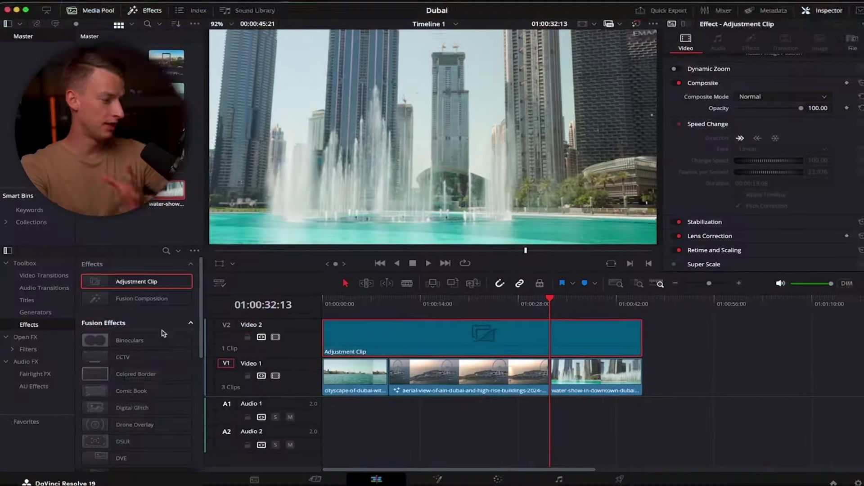
pyautogui.scroll(-4, 148, 372)
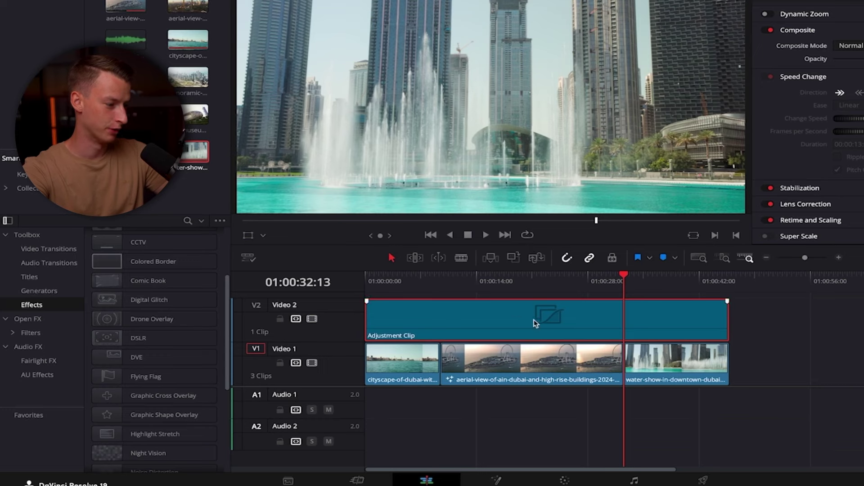
pyautogui.press('Delete')
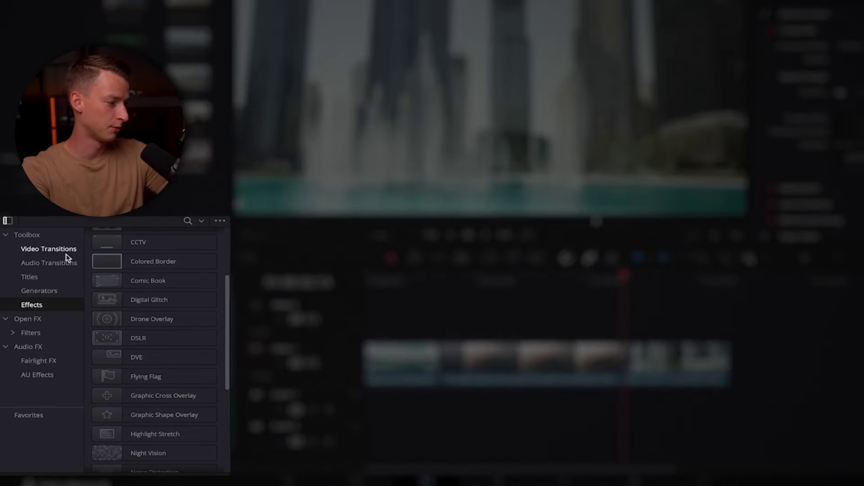
# Add a Cross Dissolve transition at the start of the cityscape clip and play back the fade-in.
pyautogui.click(67, 251)
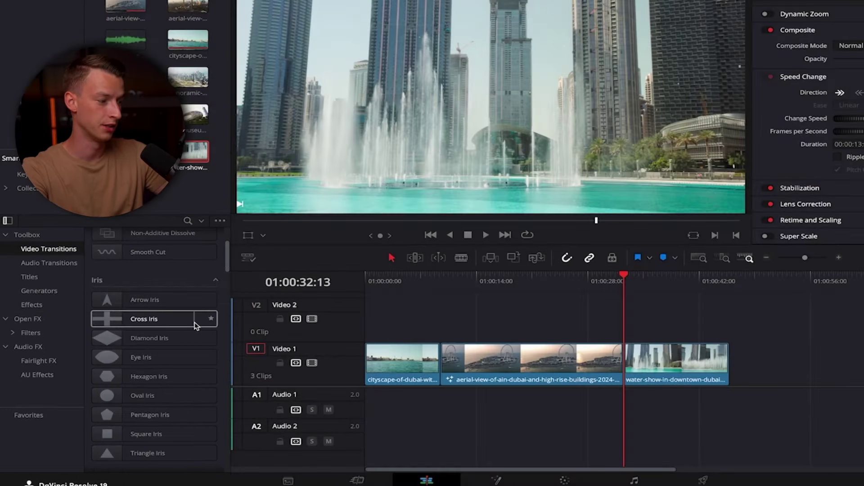
pyautogui.scroll(4, 131, 315)
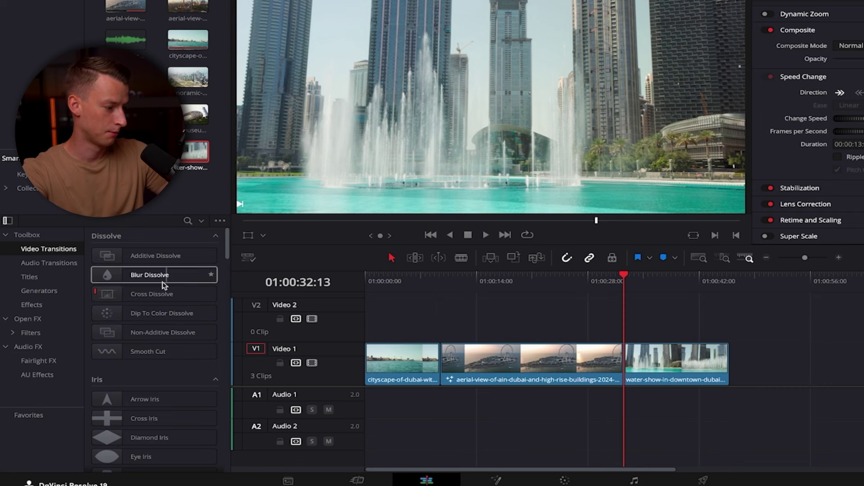
pyautogui.click(105, 295)
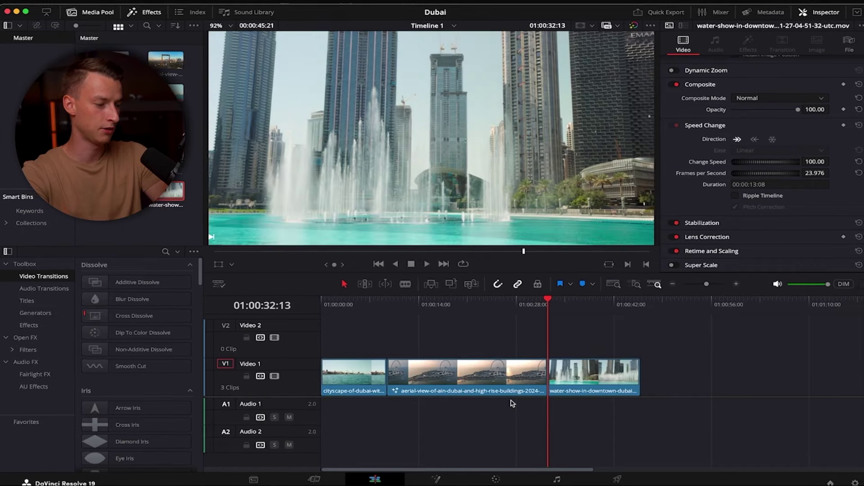
pyautogui.click(329, 303)
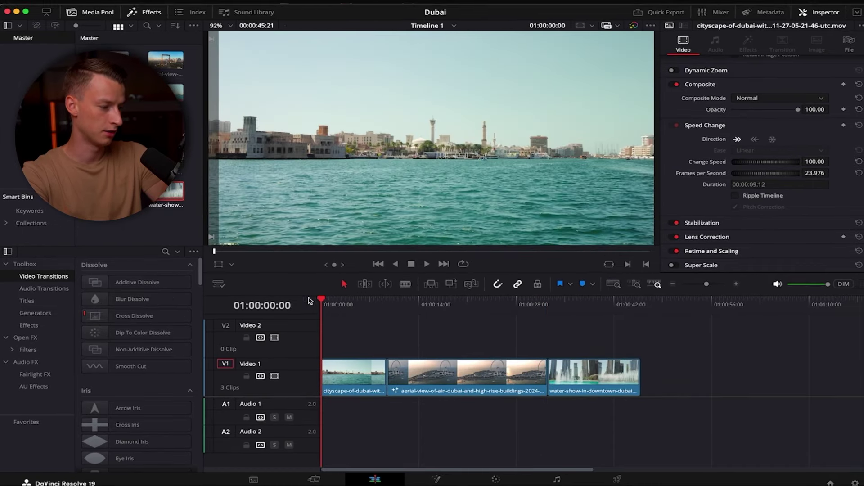
pyautogui.click(353, 385)
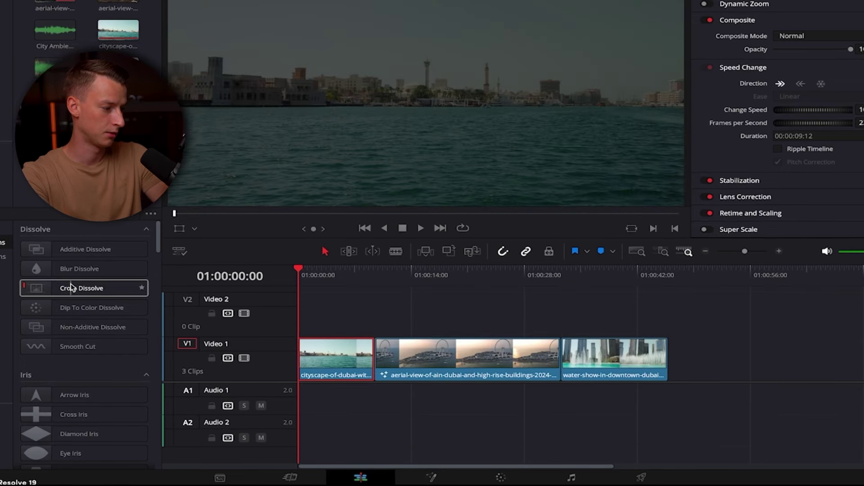
pyautogui.moveTo(70, 287); pyautogui.dragTo(310, 365)
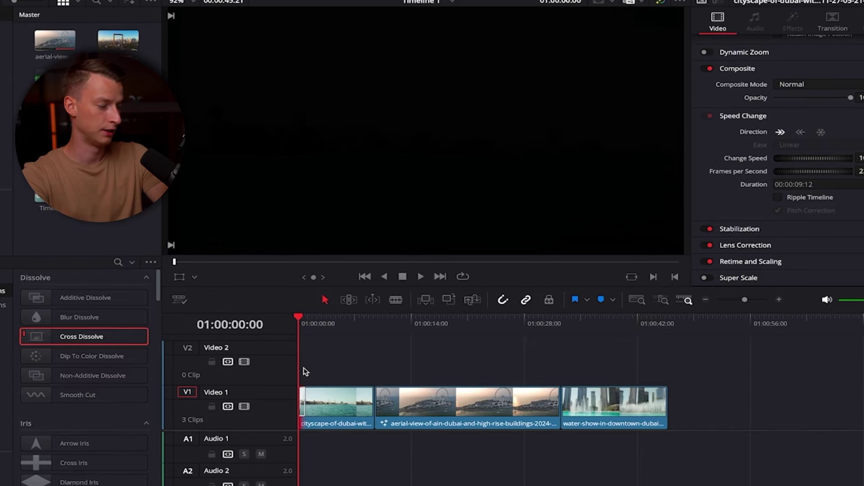
pyautogui.press('space')
pyautogui.press('space')
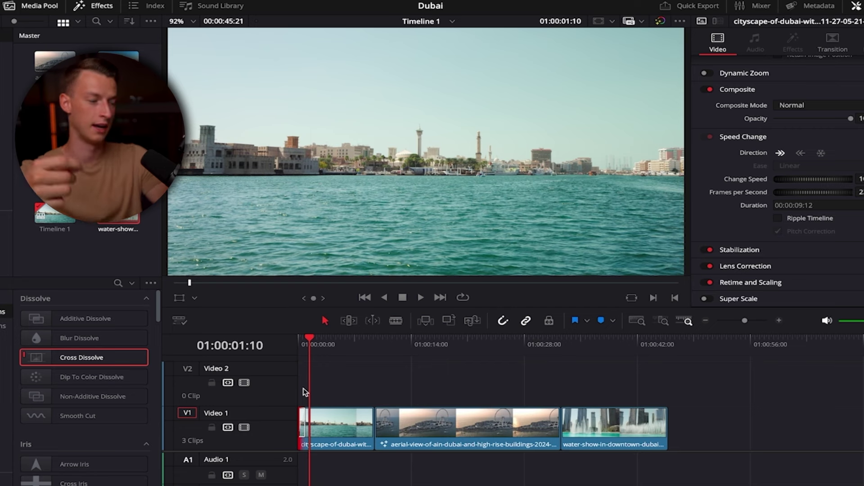
# Set the duration of the Cross Dissolve on the cityscape clip to 4 seconds.
pyautogui.click(304, 422)
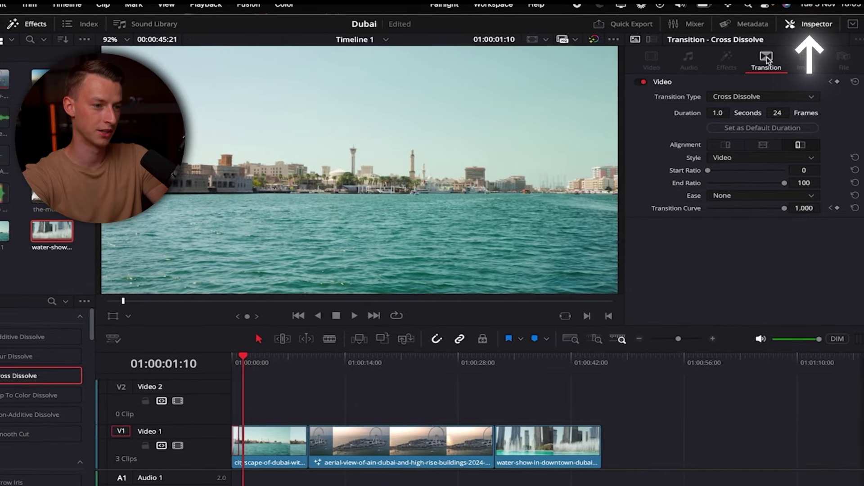
pyautogui.click(720, 115)
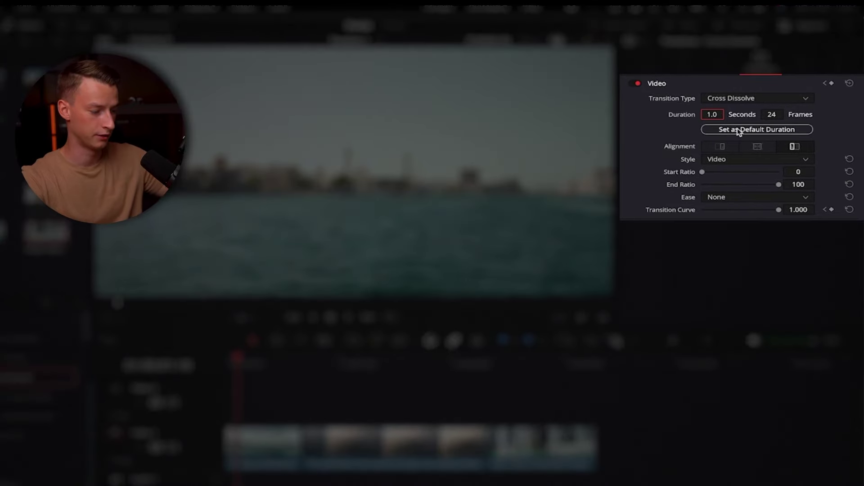
pyautogui.write('4')
pyautogui.press('Return')
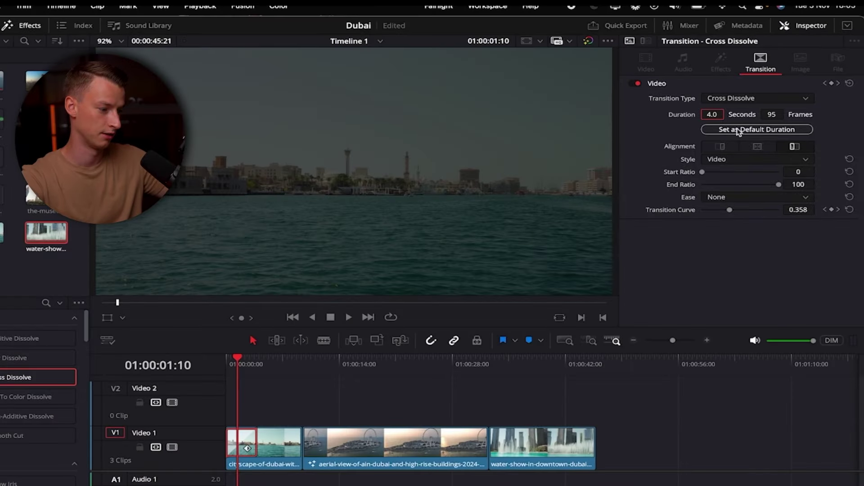
# Play the timeline from its start to preview the lengthened Cross Dissolve on the cityscape clip.
pyautogui.press('Home')
pyautogui.press('space')
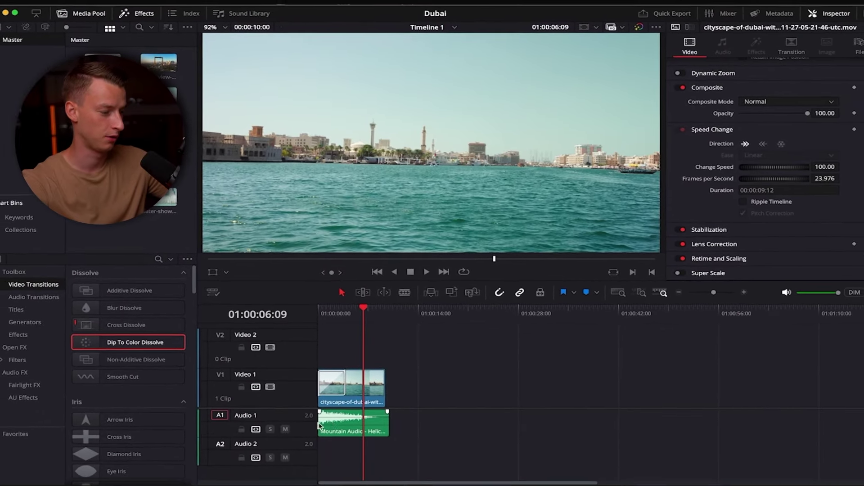
# Add a long fade-in to the start of the helicopter audio clip on Audio 1.
pyautogui.click(333, 423)
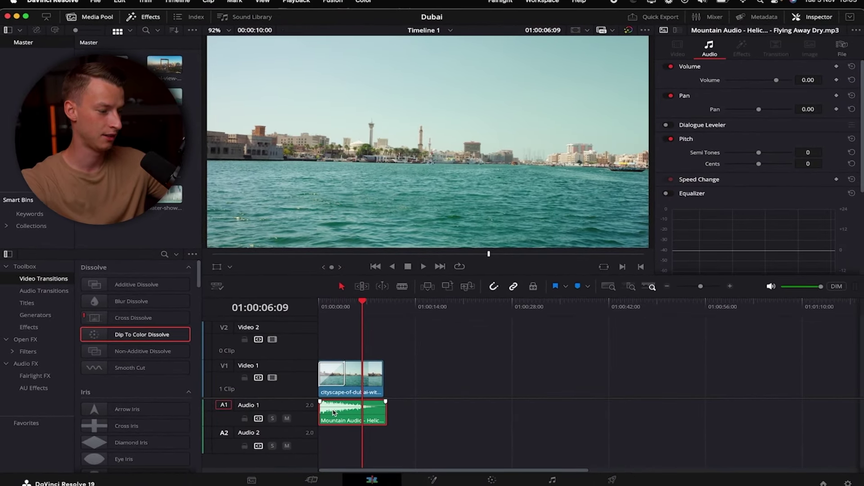
pyautogui.moveTo(320, 401); pyautogui.dragTo(354, 389)
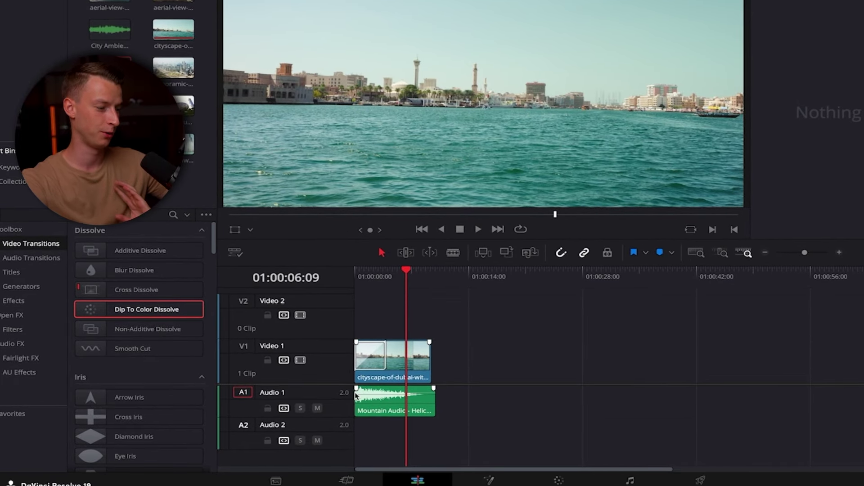
pyautogui.click(357, 390)
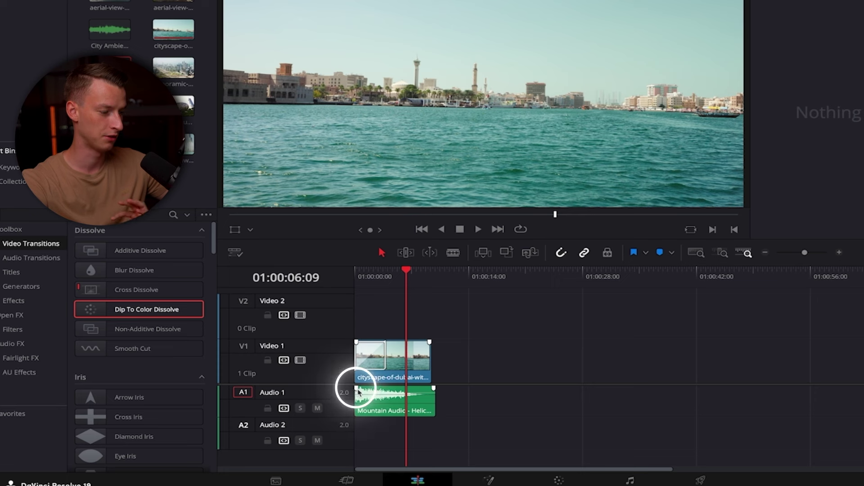
pyautogui.moveTo(358, 390); pyautogui.dragTo(398, 395)
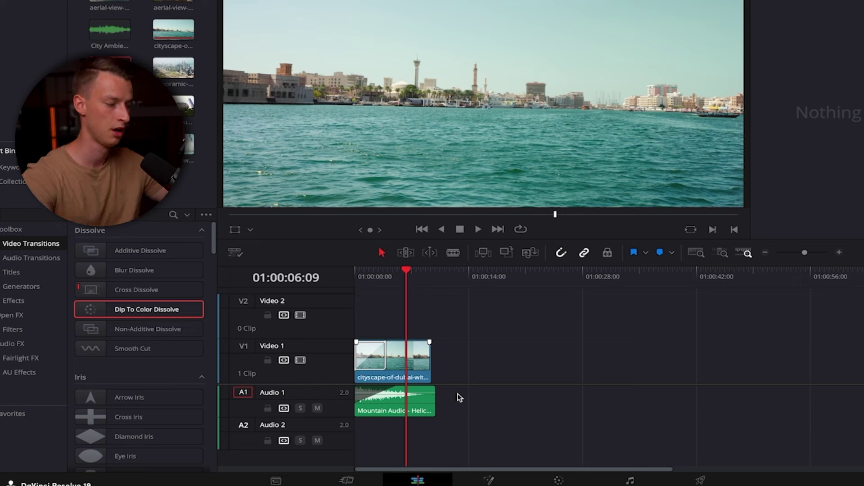
# Look through the audio cross fades, and set the helicopter audio clip's volume to about -0.76.
pyautogui.click(40, 258)
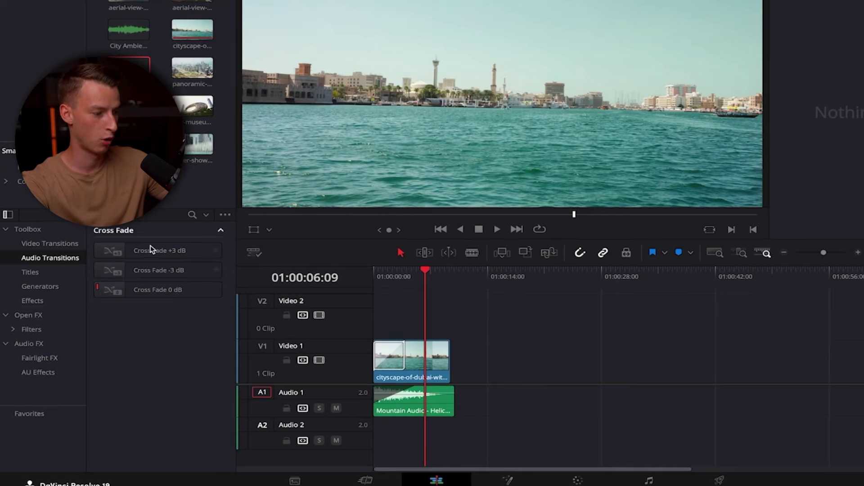
pyautogui.click(445, 397)
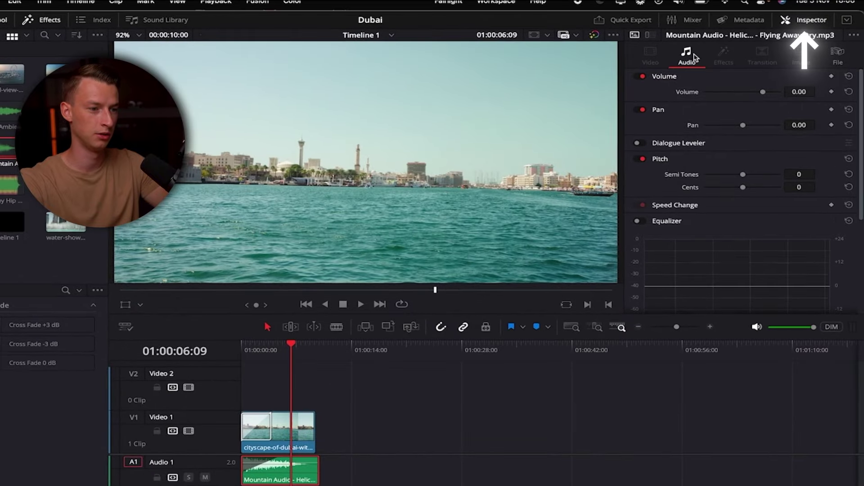
pyautogui.moveTo(763, 91); pyautogui.dragTo(757, 97)
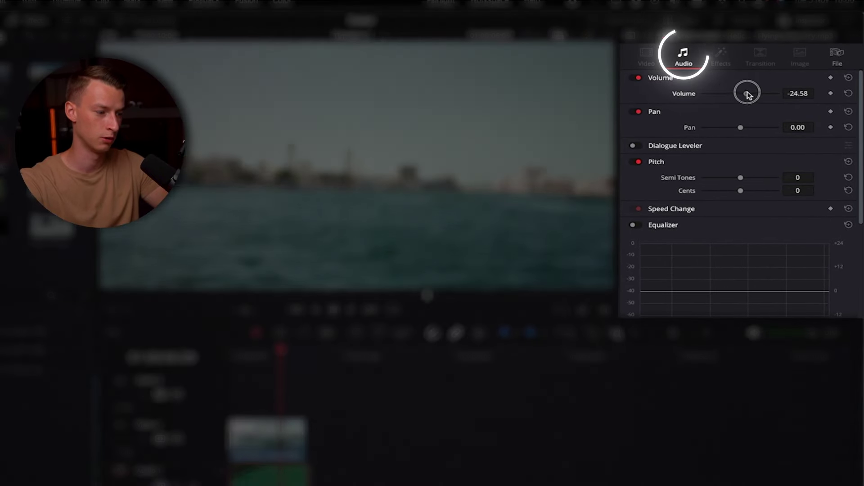
pyautogui.moveTo(756, 96); pyautogui.dragTo(760, 94)
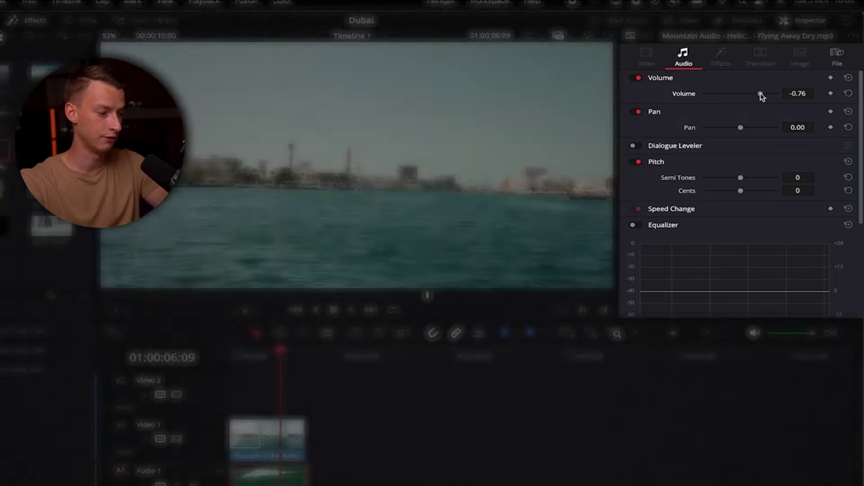
# Remove the fade-in from the helicopter audio clip and make the Audio 1 track slightly taller.
pyautogui.moveTo(673, 333); pyautogui.dragTo(679, 333)
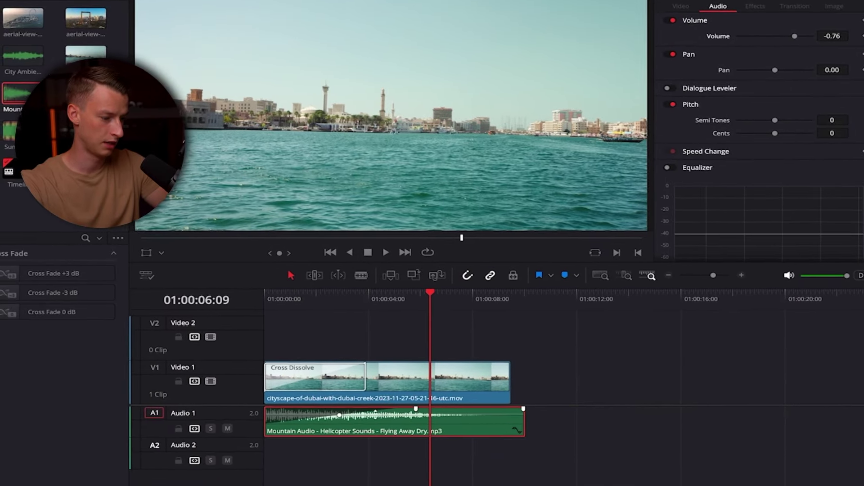
pyautogui.moveTo(427, 389); pyautogui.dragTo(283, 391)
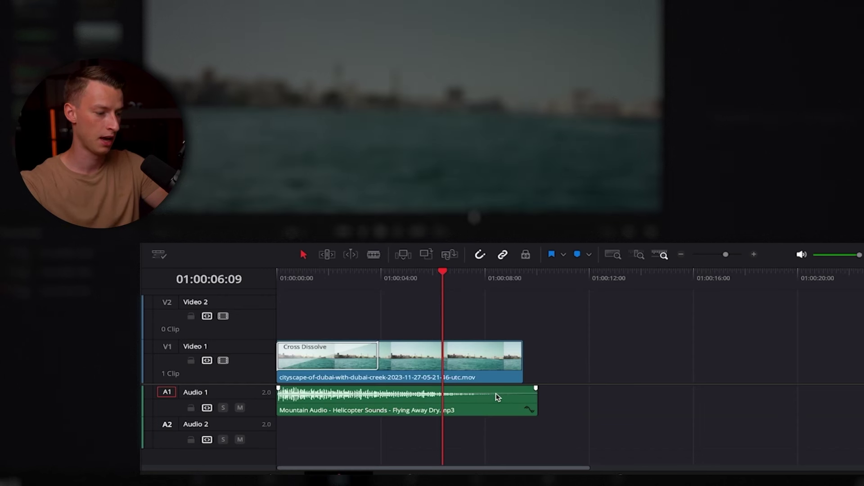
pyautogui.moveTo(501, 396); pyautogui.dragTo(487, 396)
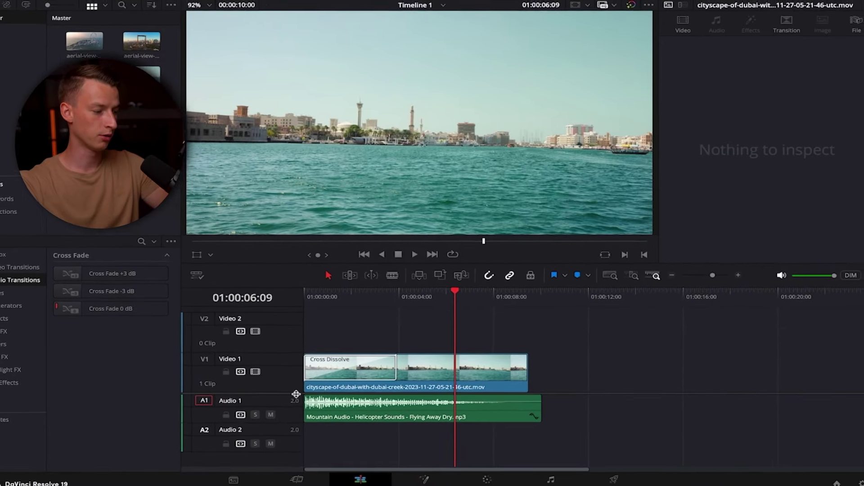
pyautogui.moveTo(310, 425)
pyautogui.mouseDown()
pyautogui.moveTo(308, 458)
pyautogui.moveTo(308, 433)
pyautogui.mouseUp()
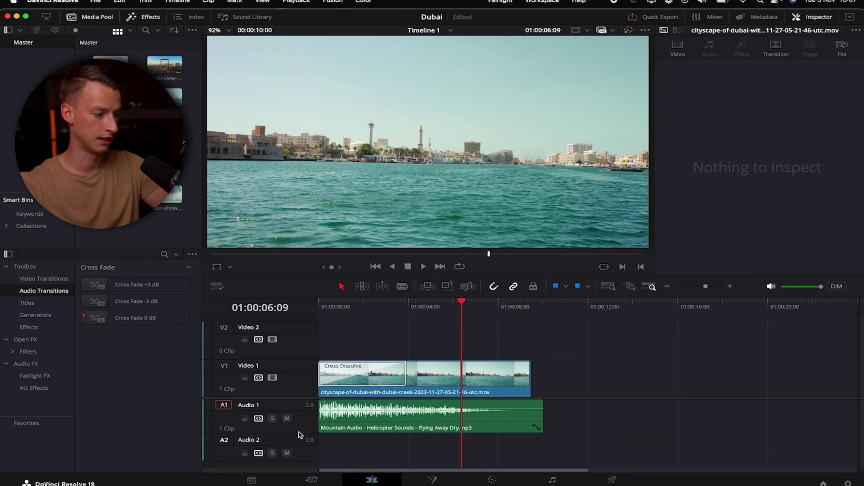
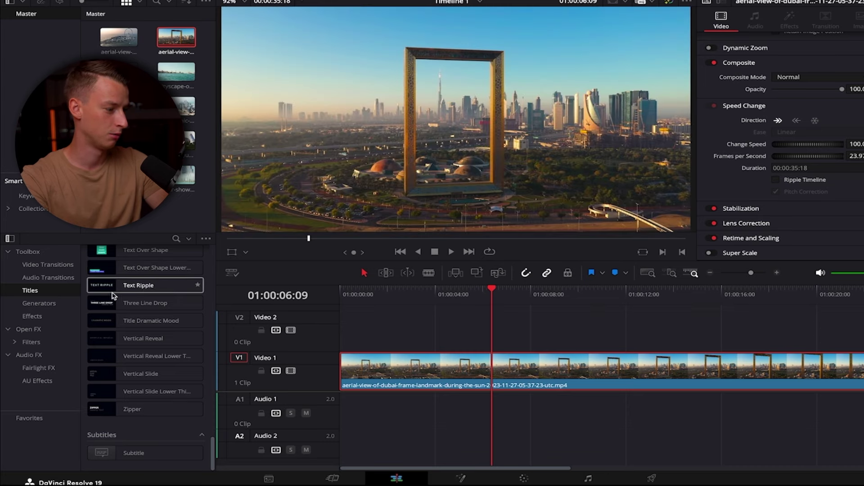
# Place a basic Text title on Video 2 above the Dubai Frame clip and extend it at both ends to span about 2 to 9 seconds.
pyautogui.scroll(10, 120, 295)
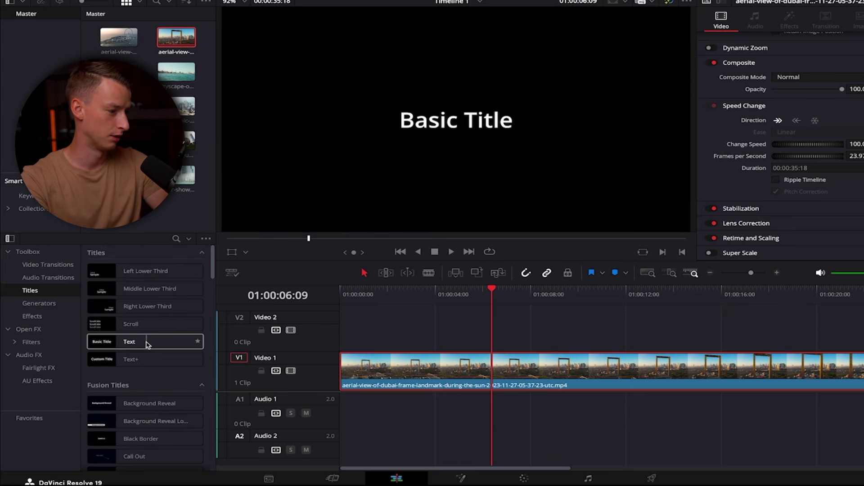
pyautogui.moveTo(110, 347); pyautogui.dragTo(385, 332)
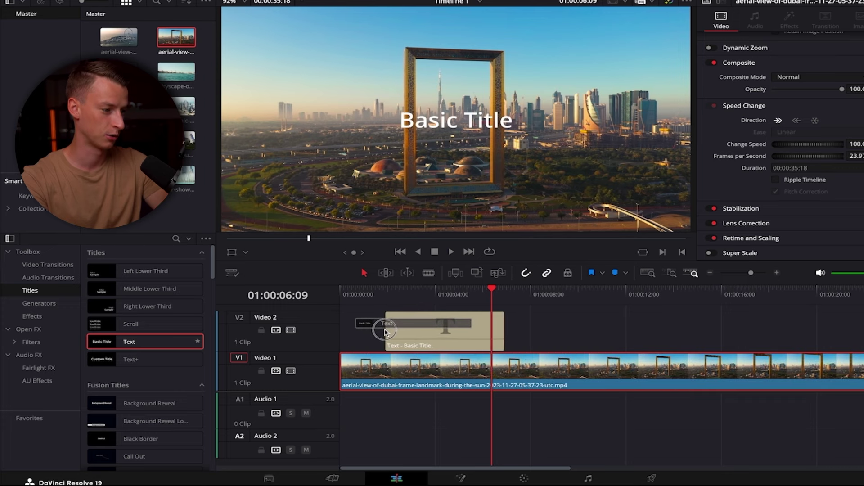
pyautogui.click(441, 329)
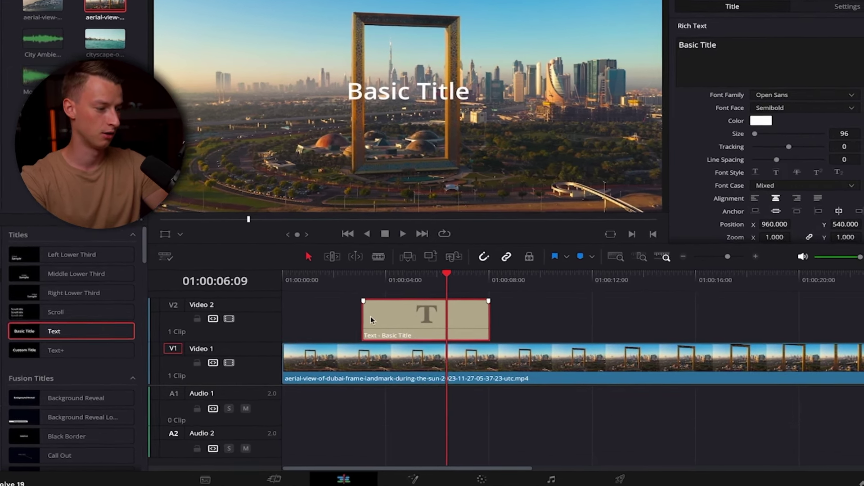
pyautogui.moveTo(350, 313); pyautogui.dragTo(313, 318)
pyautogui.moveTo(473, 315); pyautogui.dragTo(513, 321)
pyautogui.click(414, 303)
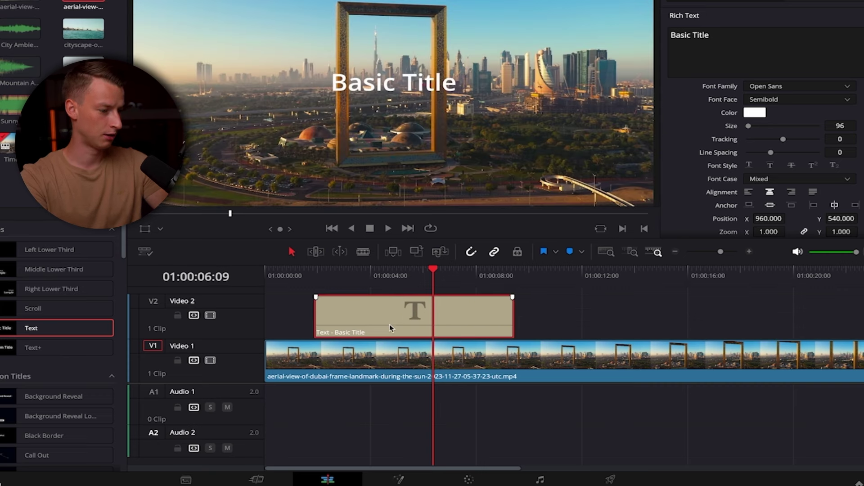
# Change the title's text to FRAME and its font family to Songti SC.
pyautogui.click(726, 44)
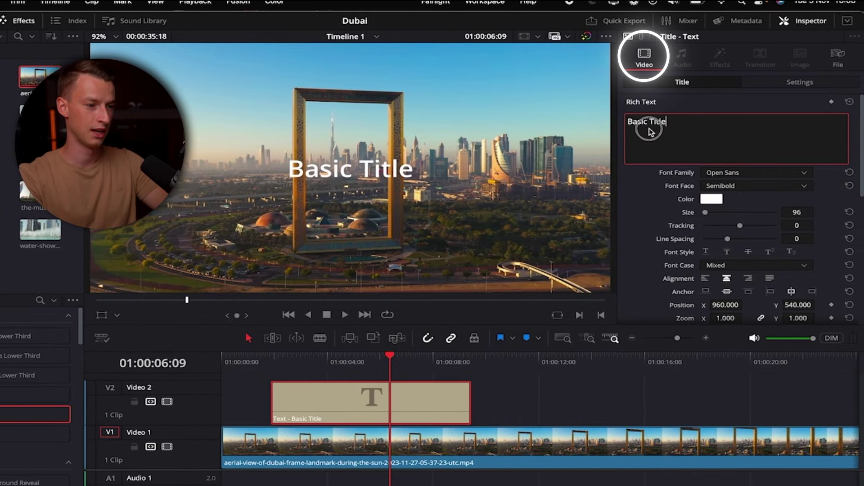
pyautogui.moveTo(682, 133); pyautogui.dragTo(596, 125)
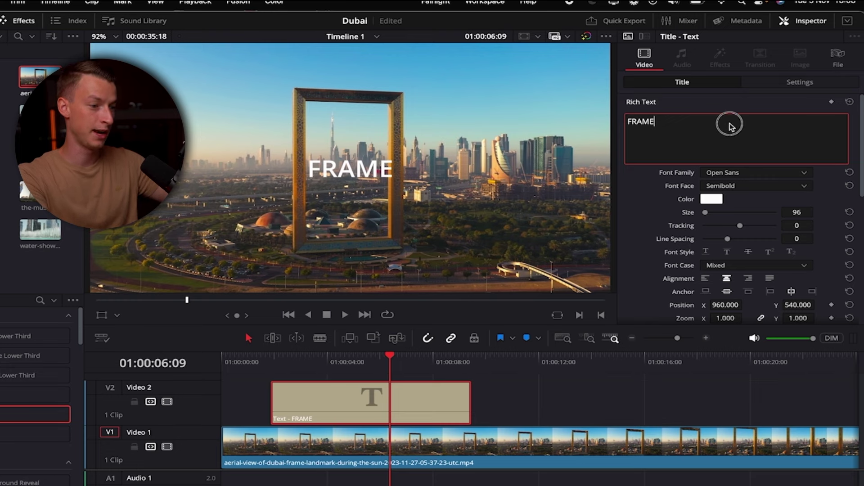
pyautogui.click(754, 174)
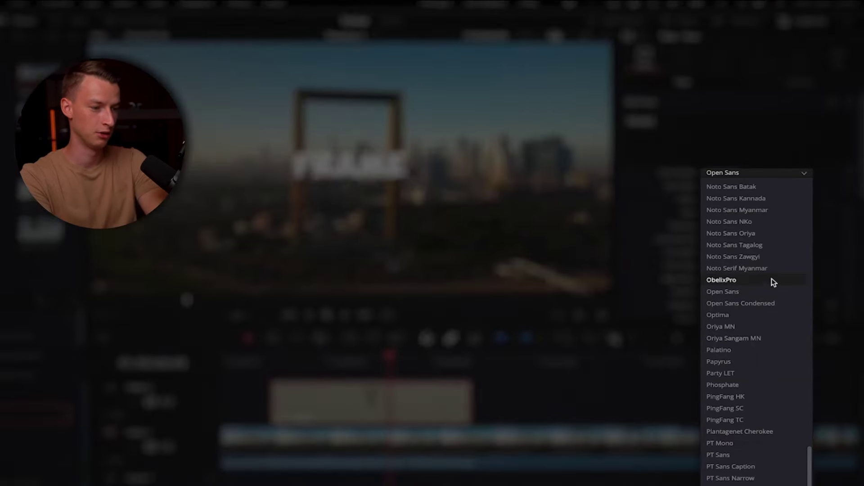
pyautogui.scroll(1, 771, 252)
pyautogui.scroll(-9, 739, 420)
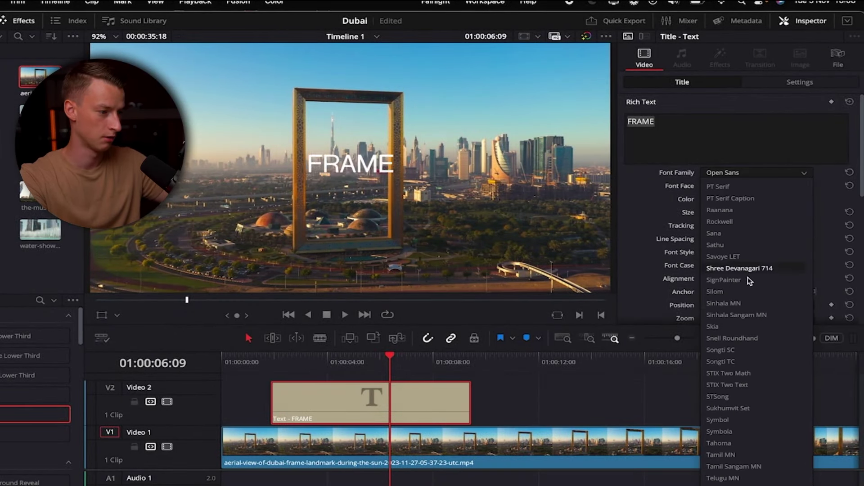
pyautogui.click(760, 351)
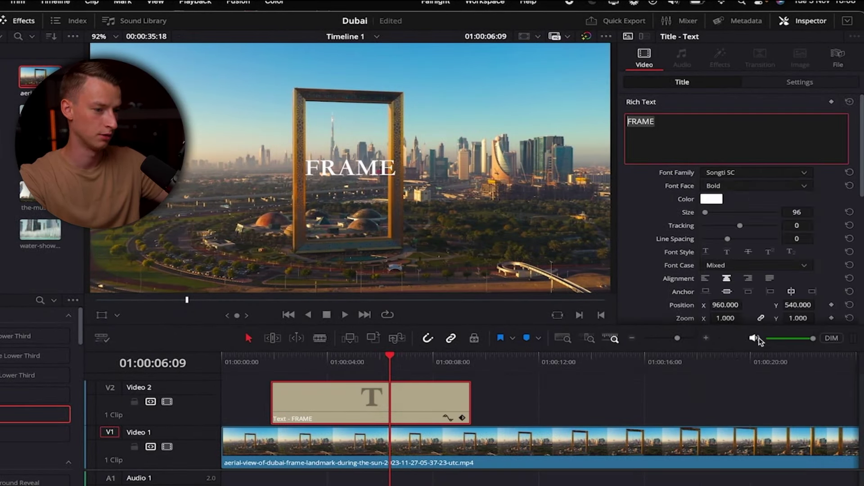
# Enlarge the FRAME title to size 467 and set its tracking to 6.
pyautogui.moveTo(705, 215)
pyautogui.mouseDown()
pyautogui.moveTo(737, 217)
pyautogui.moveTo(713, 219)
pyautogui.mouseUp()
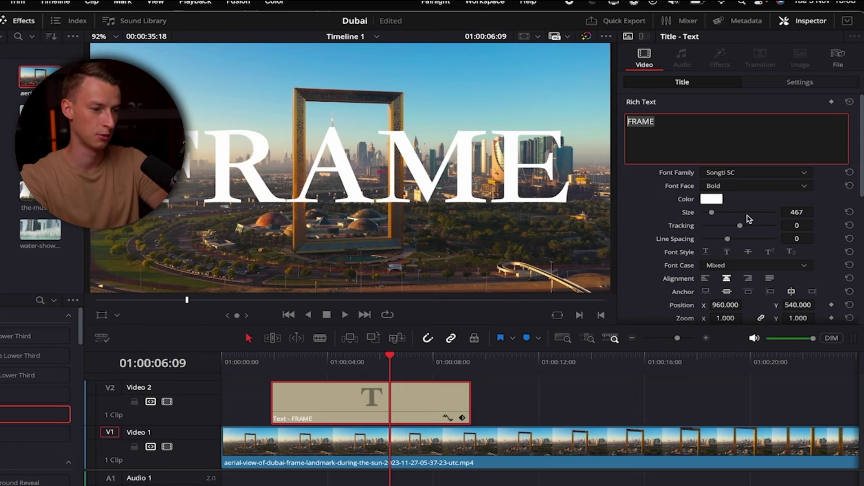
pyautogui.scroll(-3, 748, 245)
pyautogui.moveTo(740, 158); pyautogui.dragTo(744, 157)
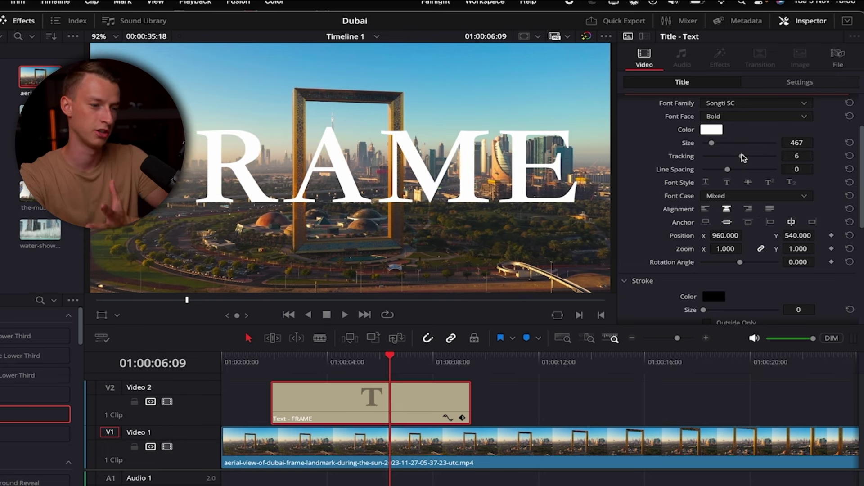
pyautogui.scroll(-3, 767, 306)
pyautogui.scroll(5, 747, 257)
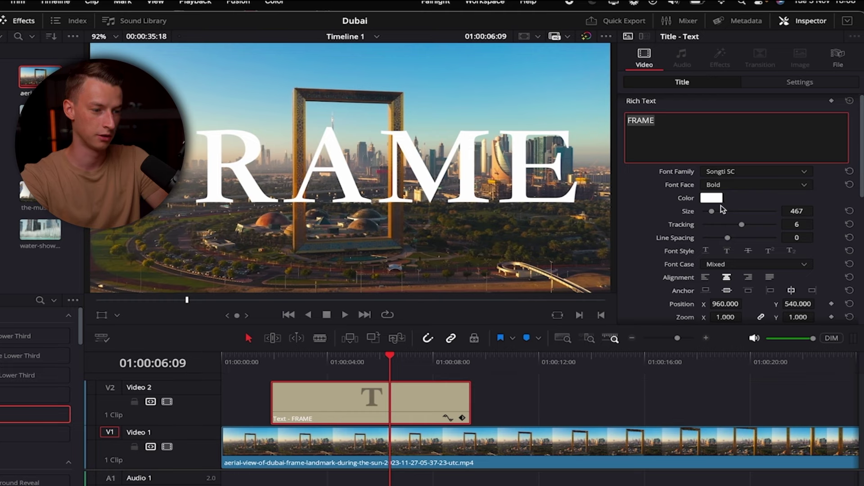
# Turn on the drop shadow for the FRAME title.
pyautogui.scroll(-3, 722, 209)
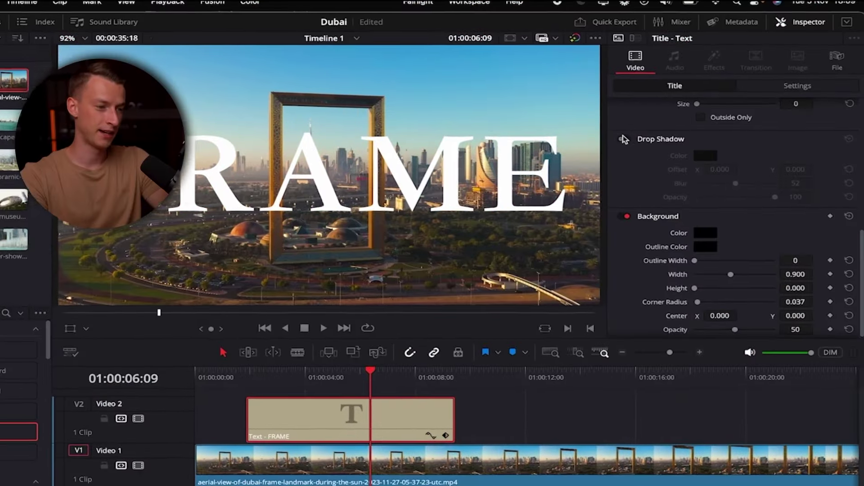
pyautogui.click(624, 139)
pyautogui.scroll(2, 647, 193)
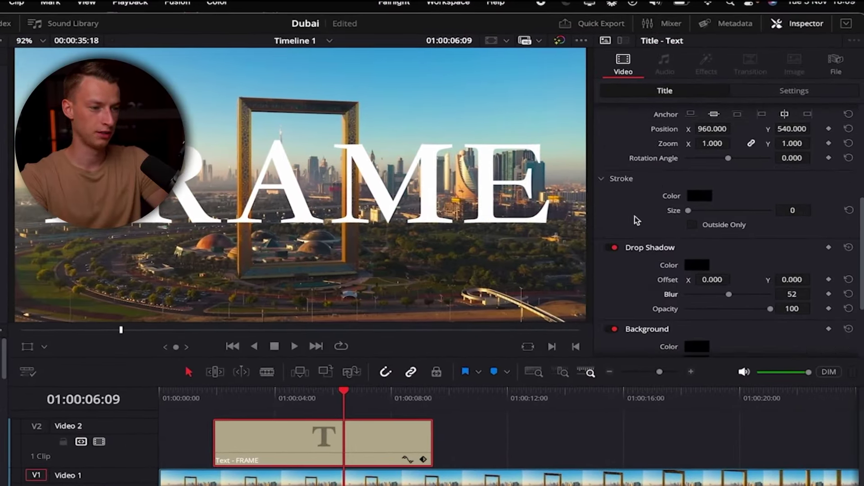
# Lower the FRAME title's composite opacity to about 66.
pyautogui.scroll(4, 639, 249)
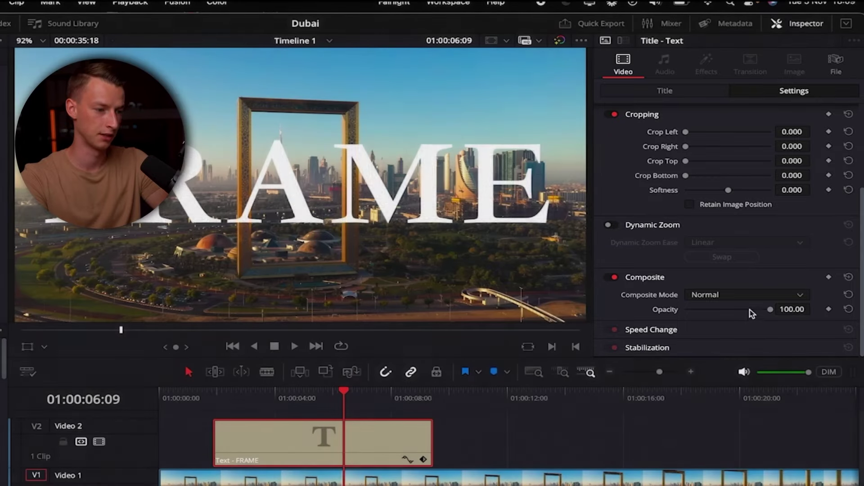
pyautogui.moveTo(770, 309); pyautogui.dragTo(726, 309)
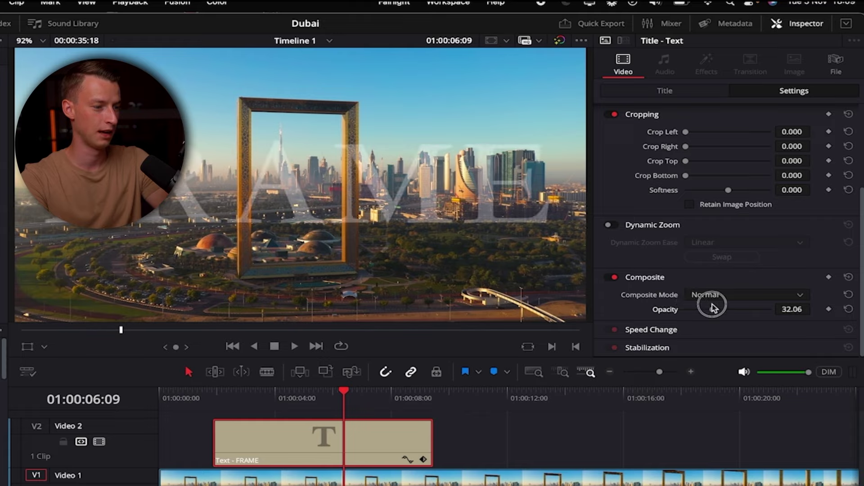
pyautogui.moveTo(743, 321); pyautogui.dragTo(742, 311)
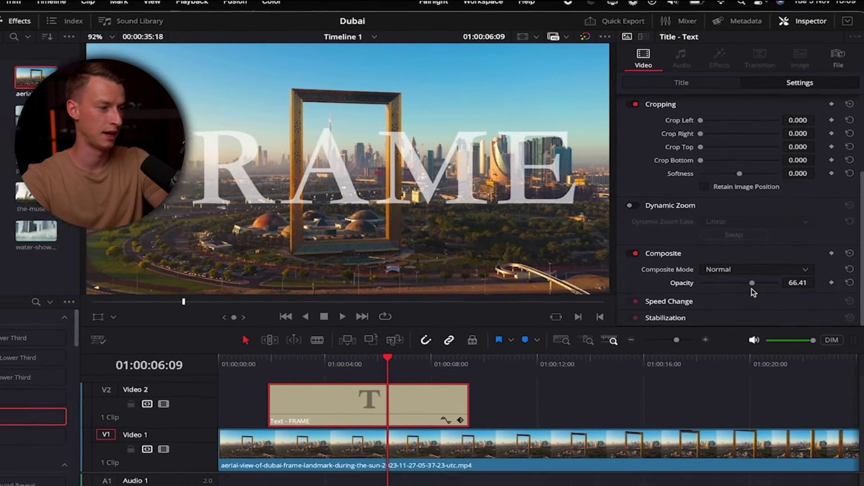
# With the playhead at the FRAME title's start, try its opacity at 0, return it to 100 and add an opacity keyframe.
pyautogui.press('space')
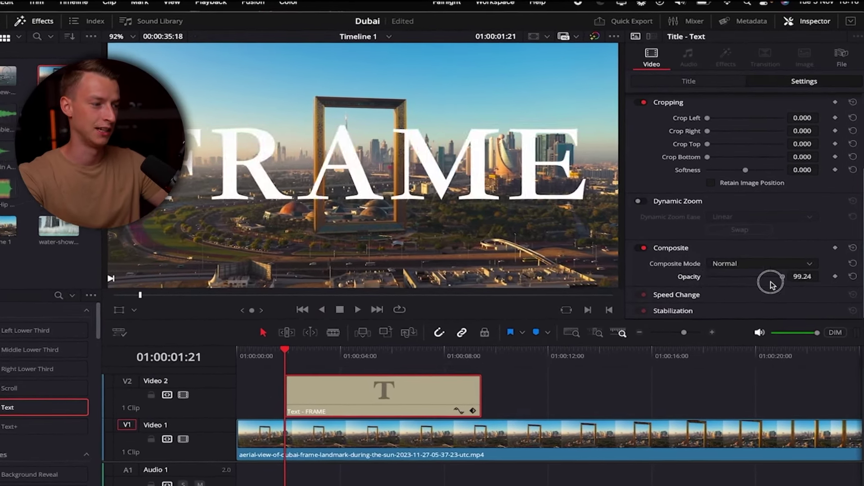
pyautogui.click(851, 252)
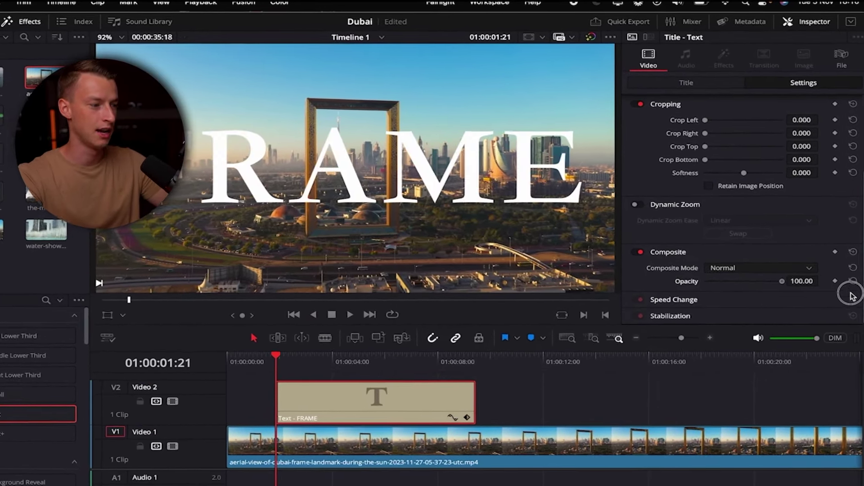
pyautogui.moveTo(782, 282); pyautogui.dragTo(688, 279)
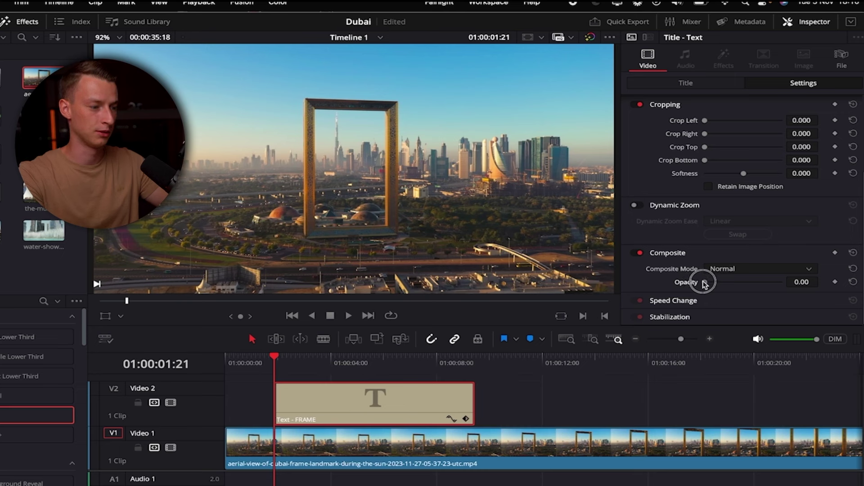
pyautogui.moveTo(714, 285); pyautogui.dragTo(804, 289)
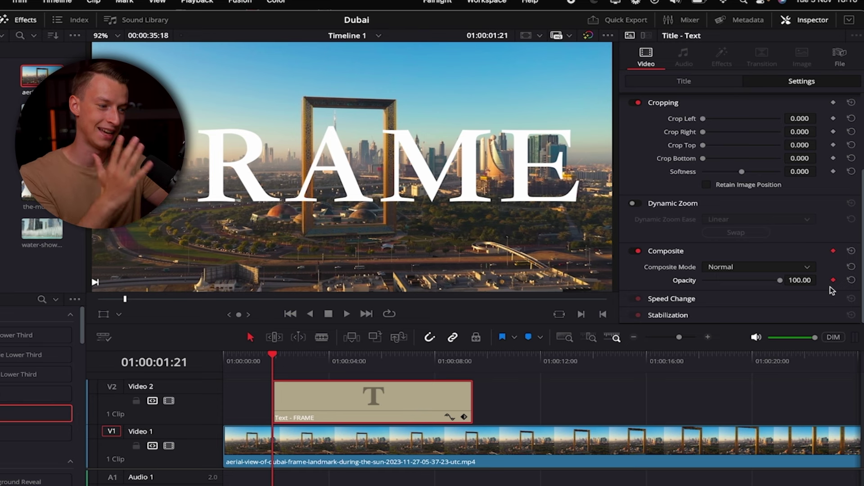
# Keyframe the FRAME title's opacity from 0 at its start to 100 at 01:00:03:06 and scrub through the fade.
pyautogui.moveTo(734, 284); pyautogui.dragTo(693, 283)
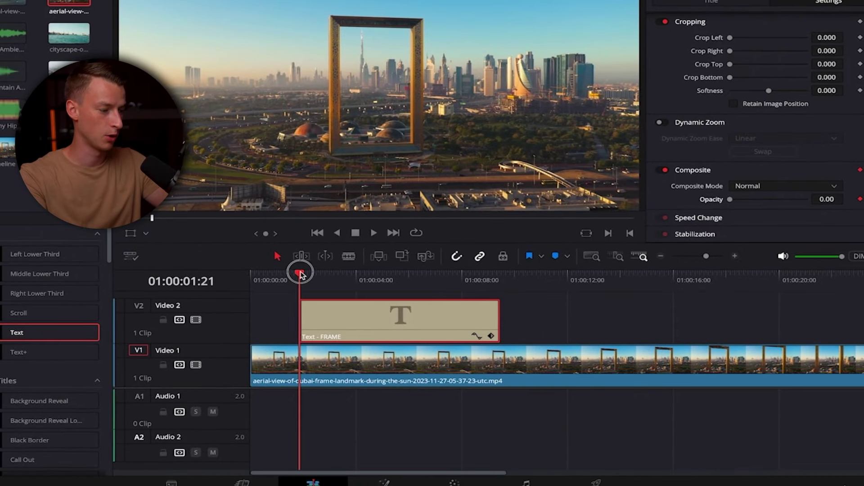
pyautogui.moveTo(309, 275); pyautogui.dragTo(338, 279)
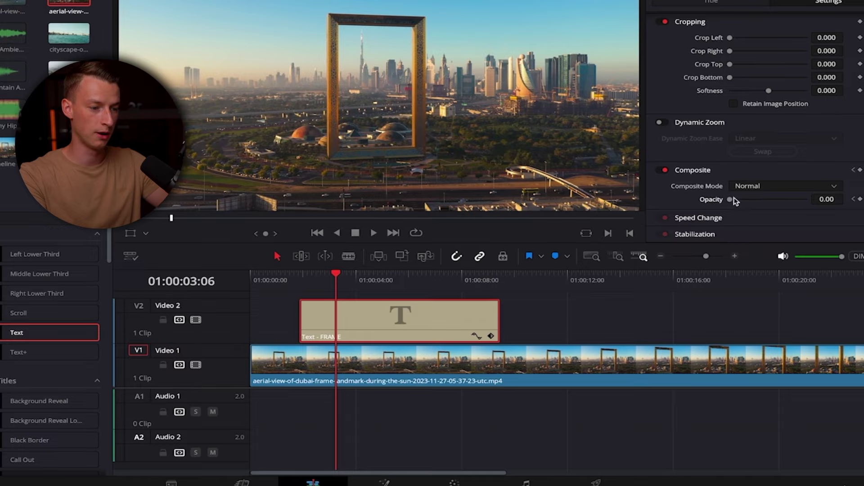
pyautogui.click(860, 199)
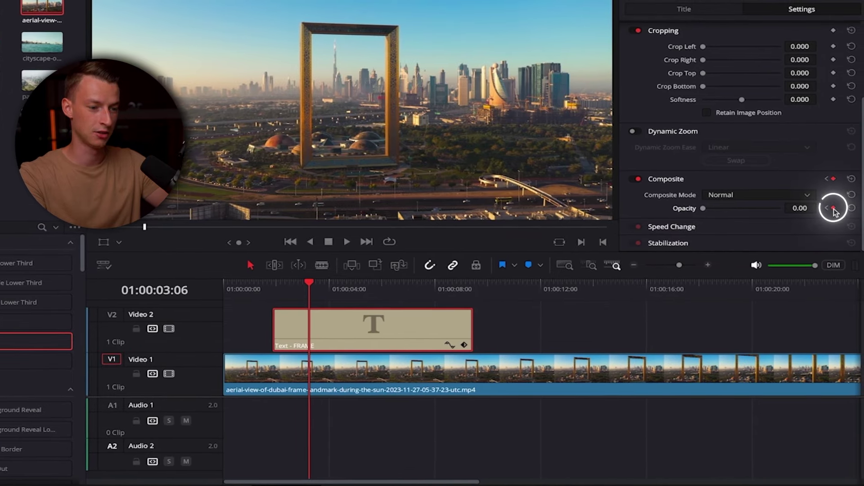
pyautogui.moveTo(705, 208); pyautogui.dragTo(781, 210)
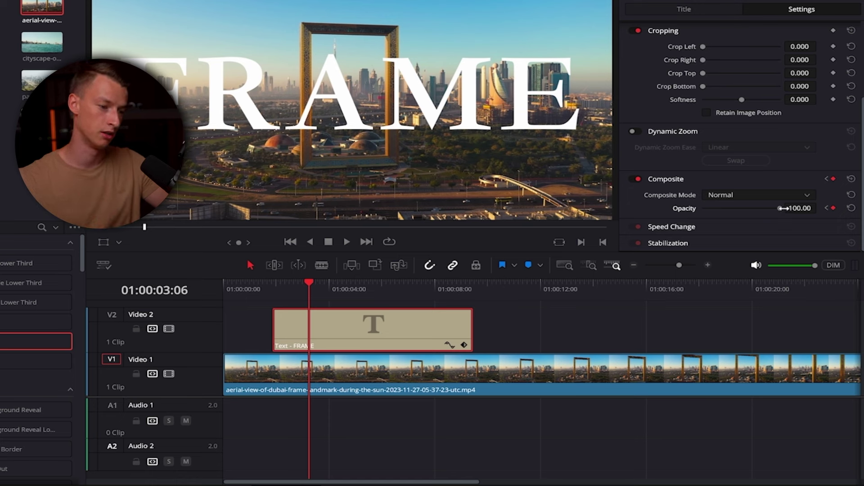
pyautogui.moveTo(278, 286); pyautogui.dragTo(312, 285)
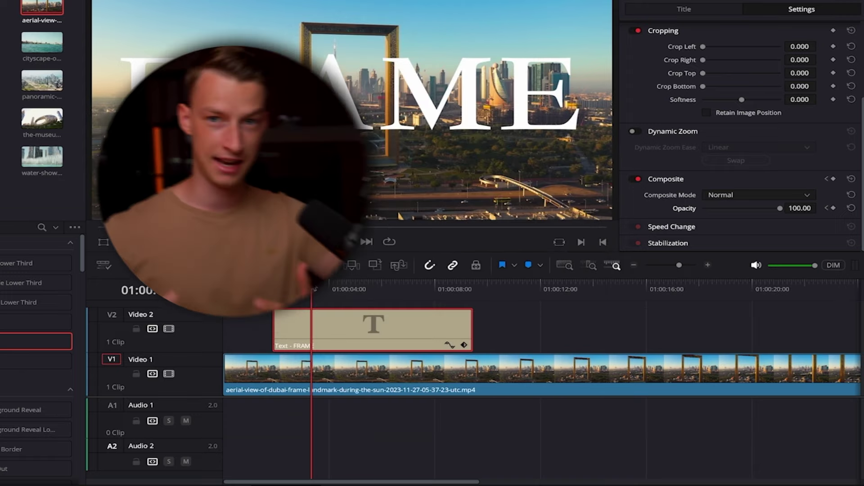
# Replace the Dubai Frame clip on Video 1 with the cityscape clip at the timeline start and delete the FRAME title.
pyautogui.click(216, 284)
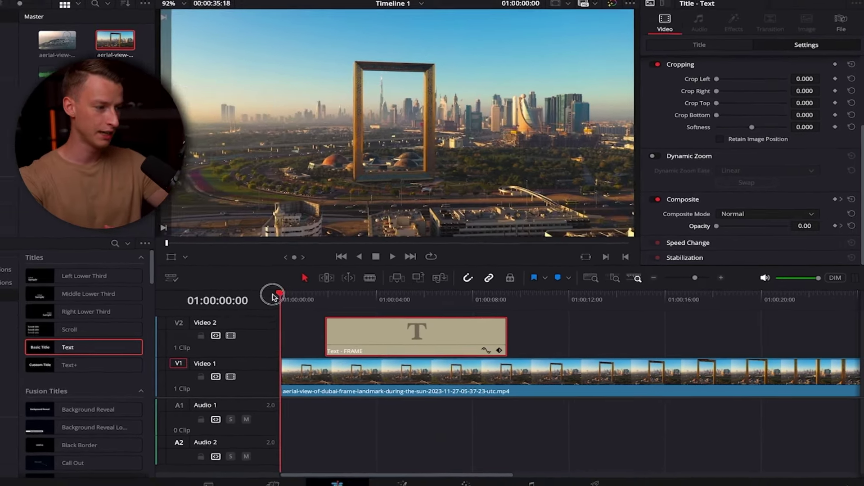
pyautogui.click(359, 389)
pyautogui.press('Delete')
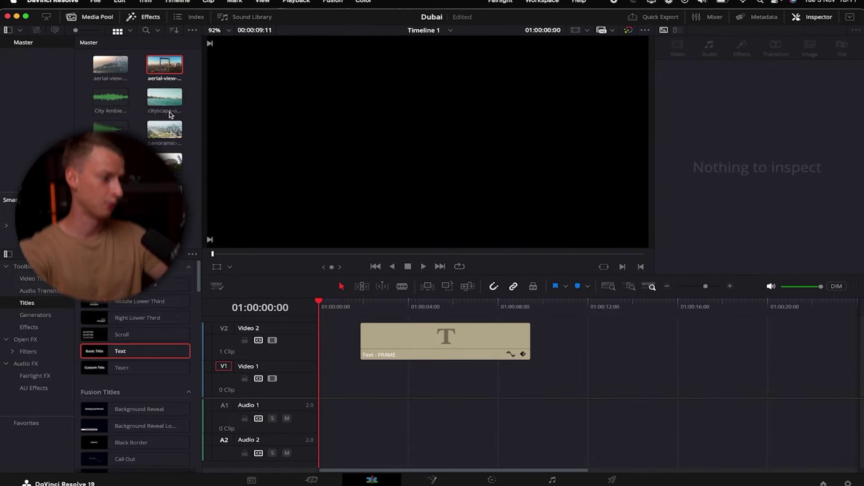
pyautogui.click(171, 113)
pyautogui.moveTo(171, 112); pyautogui.dragTo(317, 382)
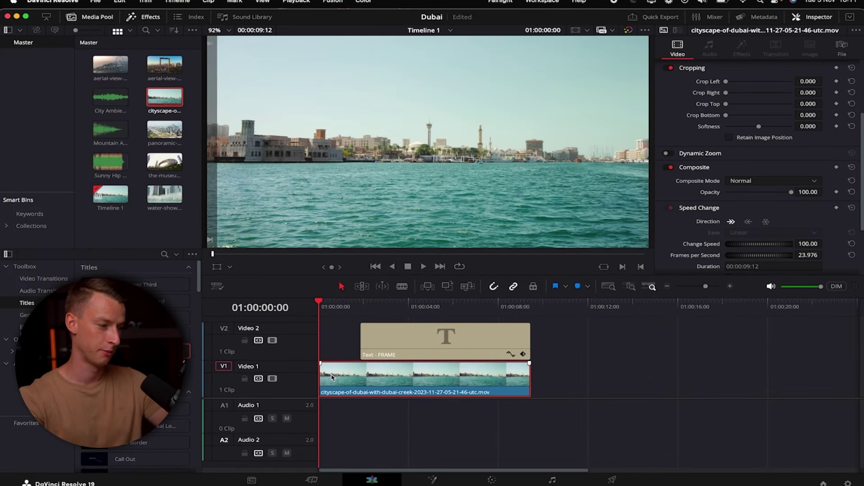
pyautogui.press('Delete')
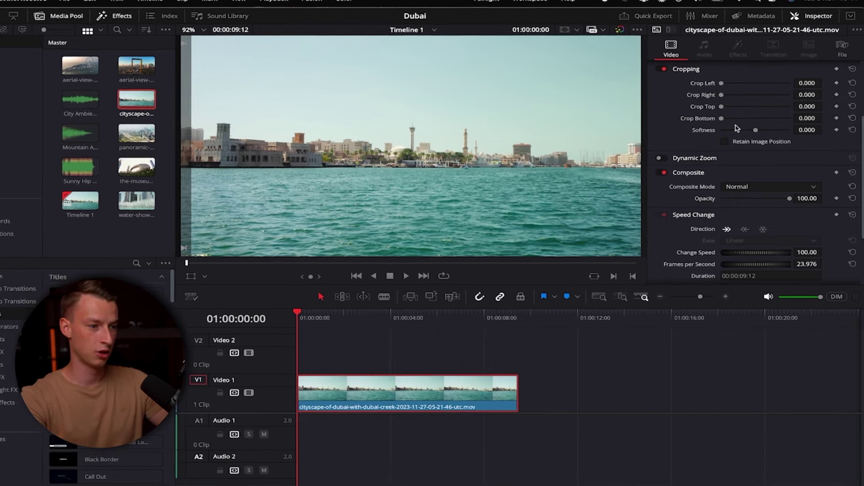
# Keyframe the cityscape clip's zoom from 1.000 at its start to 1.690 at 01:00:03:18.
pyautogui.scroll(5, 742, 87)
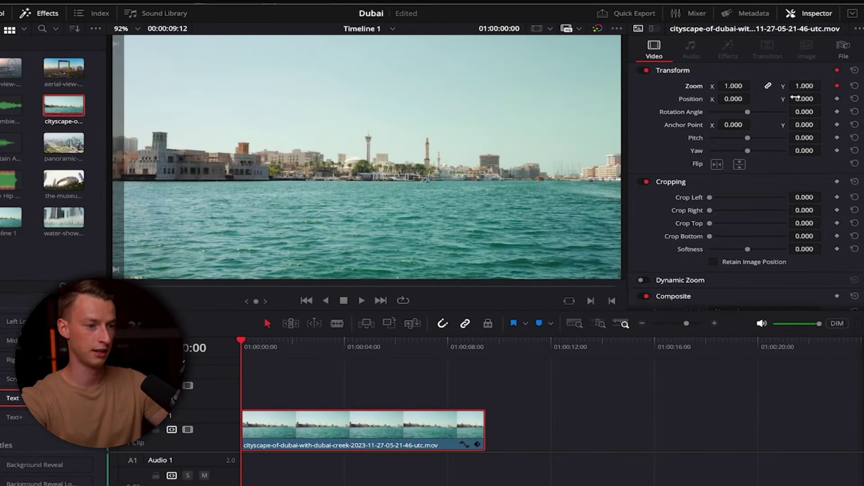
pyautogui.moveTo(241, 341); pyautogui.dragTo(339, 343)
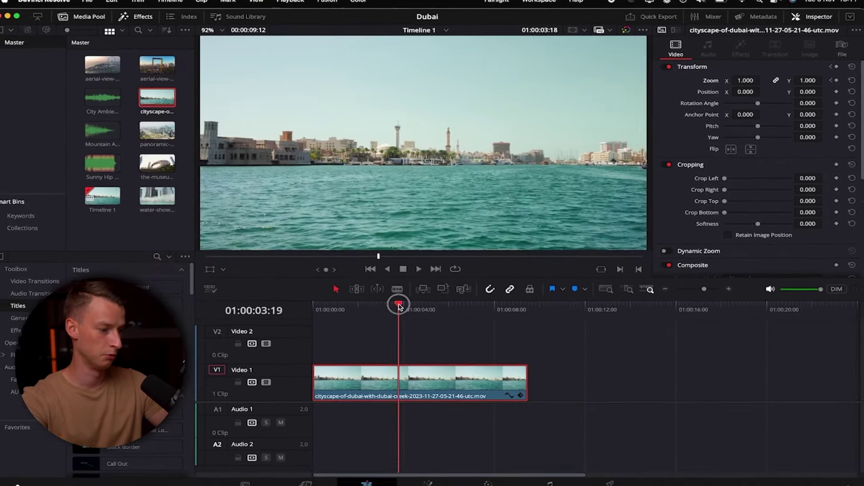
pyautogui.moveTo(399, 307); pyautogui.dragTo(398, 307)
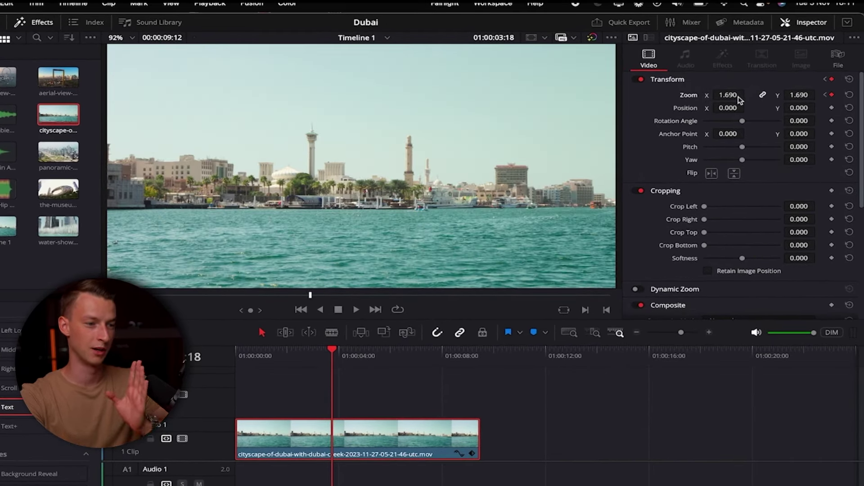
# Play back the cityscape clip's zoom animation from the start of the timeline.
pyautogui.moveTo(254, 355); pyautogui.dragTo(217, 351)
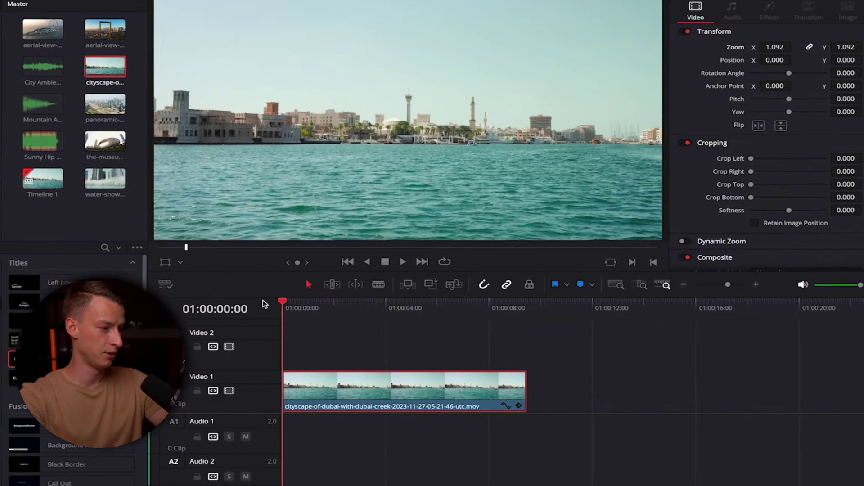
pyautogui.press('space')
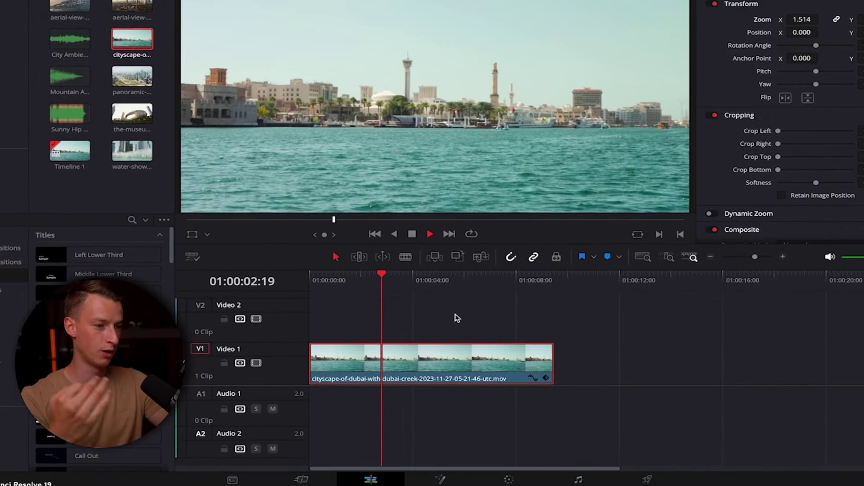
pyautogui.click(344, 279)
pyautogui.moveTo(343, 279); pyautogui.dragTo(259, 279)
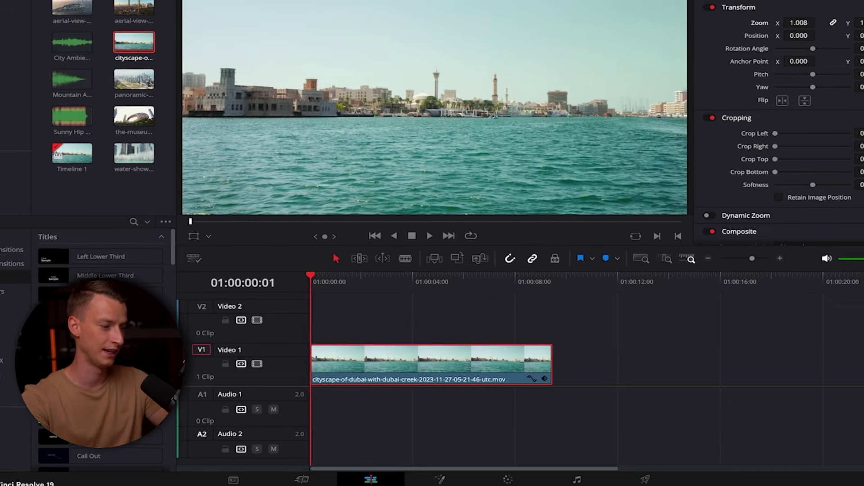
pyautogui.press('space')
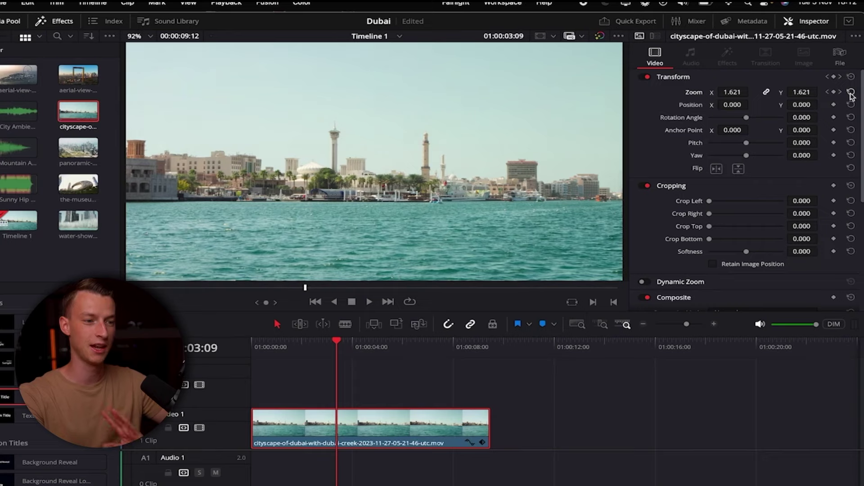
# Reset the cityscape clip's zoom and open the museum clip on the Color page.
pyautogui.click(851, 93)
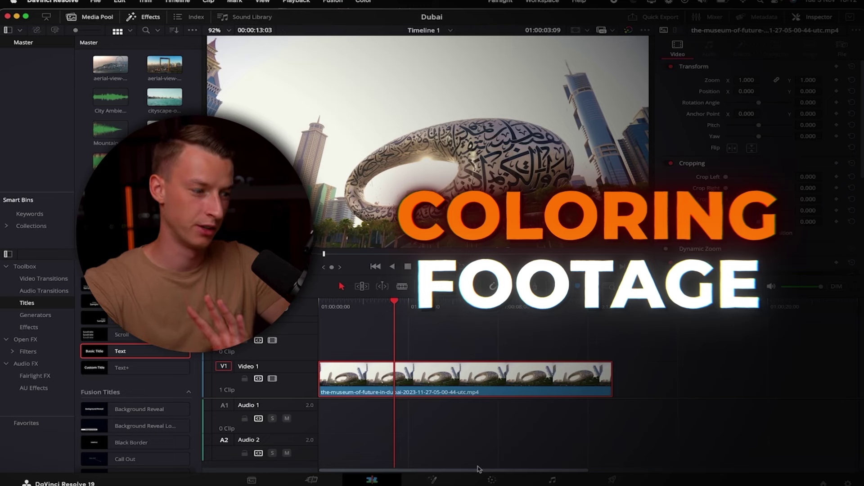
pyautogui.click(495, 480)
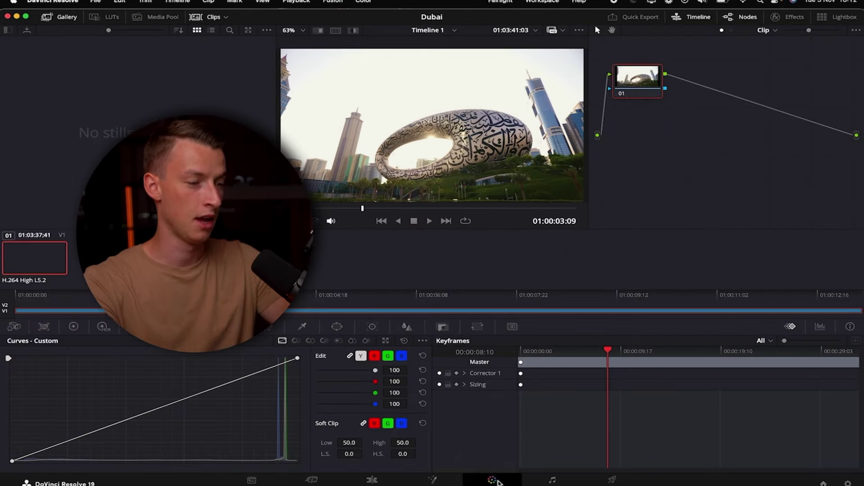
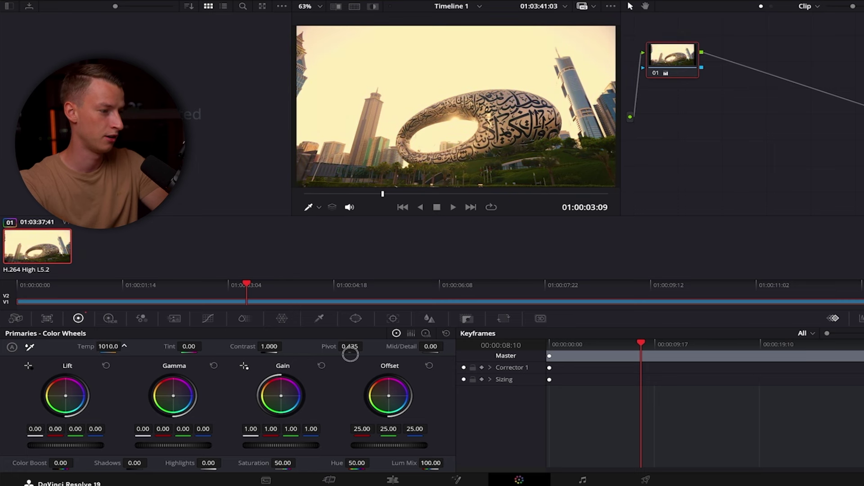
# Reset the museum clip's temperature, try a tint of -16.50 and a different contrast, and reset all primary corrections.
pyautogui.doubleClick(86, 346)
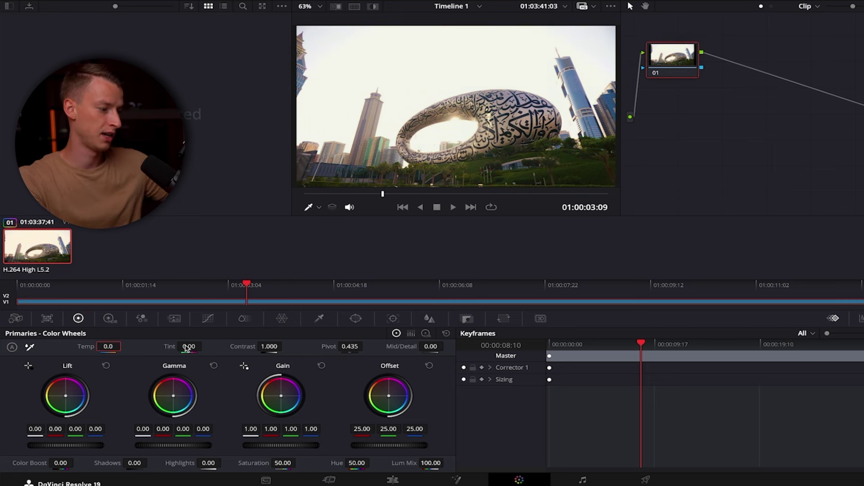
pyautogui.moveTo(156, 349); pyautogui.dragTo(96, 349)
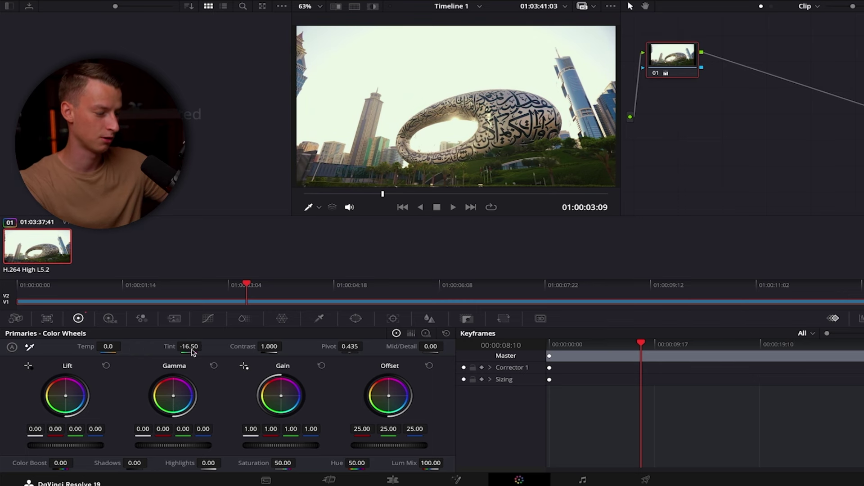
pyautogui.moveTo(269, 346); pyautogui.dragTo(206, 346)
pyautogui.moveTo(425, 362); pyautogui.dragTo(27, 344)
pyautogui.click(446, 333)
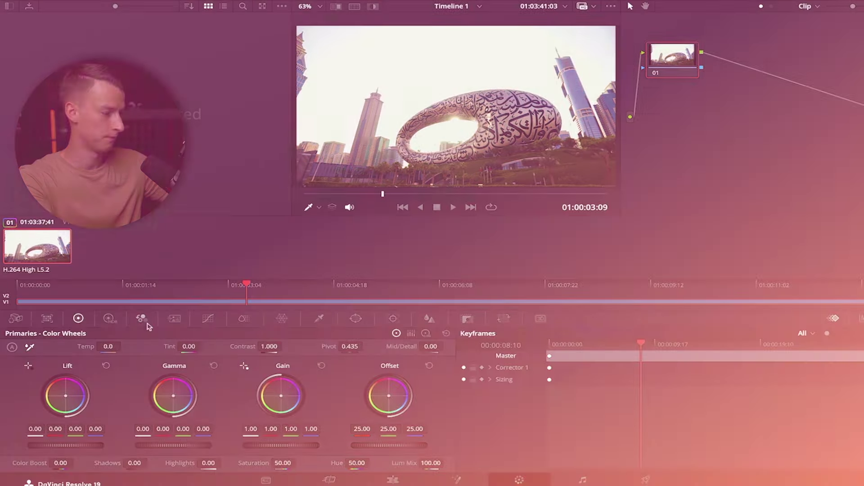
# Shape the museum clip's custom curve into a gentle S, lowering a shadow point and raising a highlight point.
pyautogui.click(208, 318)
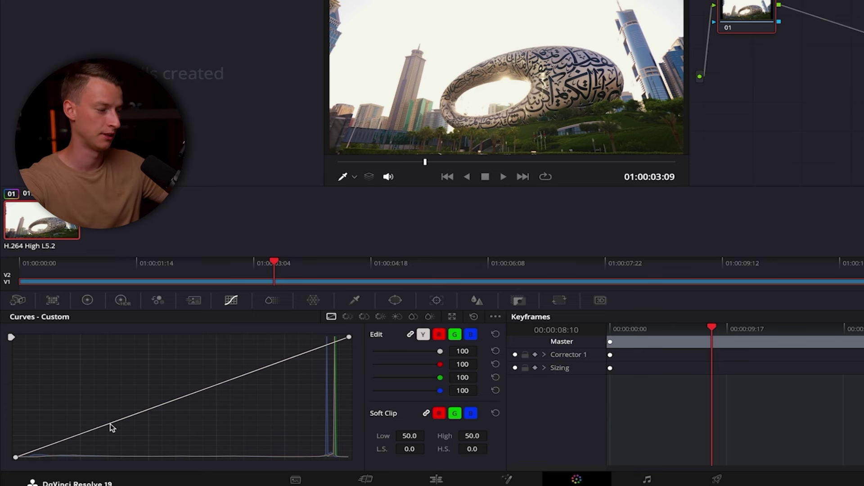
pyautogui.moveTo(108, 425); pyautogui.dragTo(112, 434)
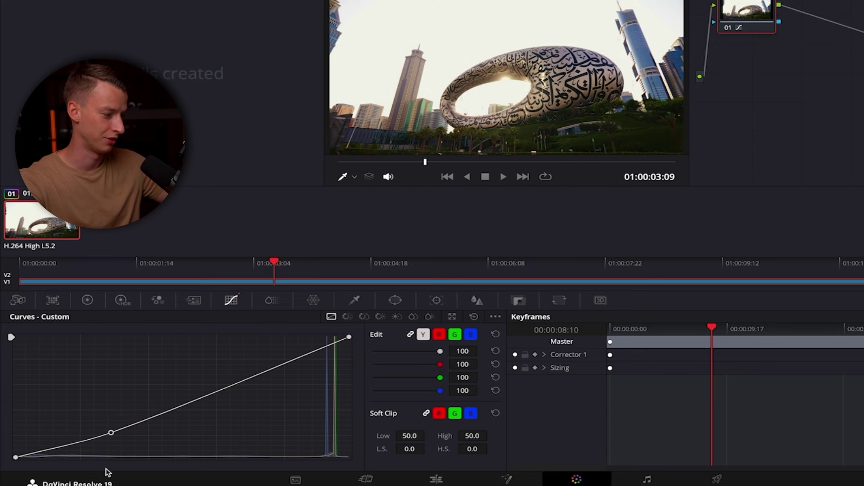
pyautogui.moveTo(112, 437); pyautogui.dragTo(113, 436)
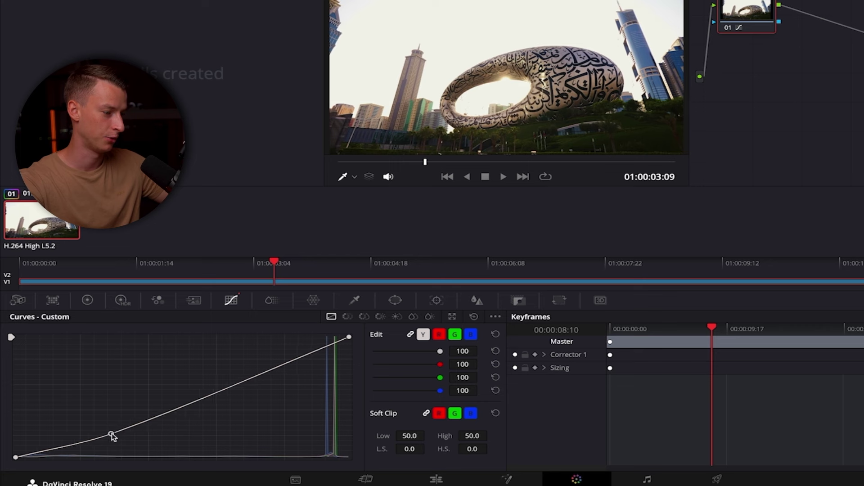
pyautogui.moveTo(267, 373); pyautogui.dragTo(265, 356)
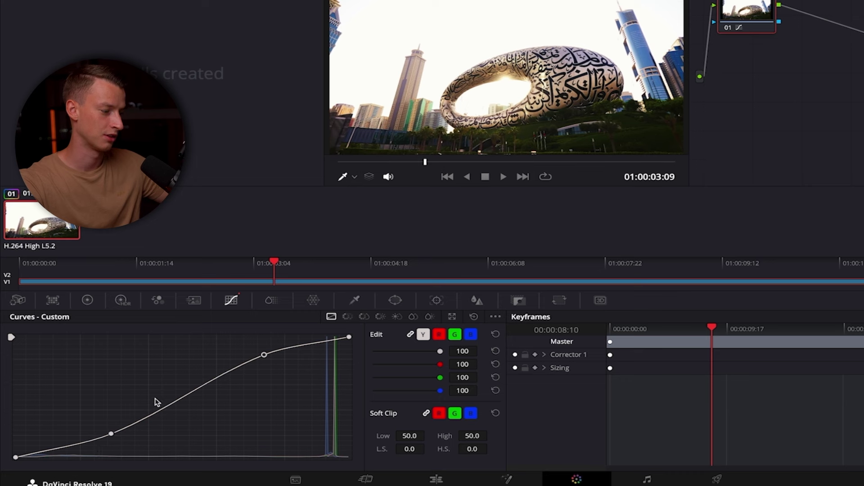
pyautogui.click(111, 435)
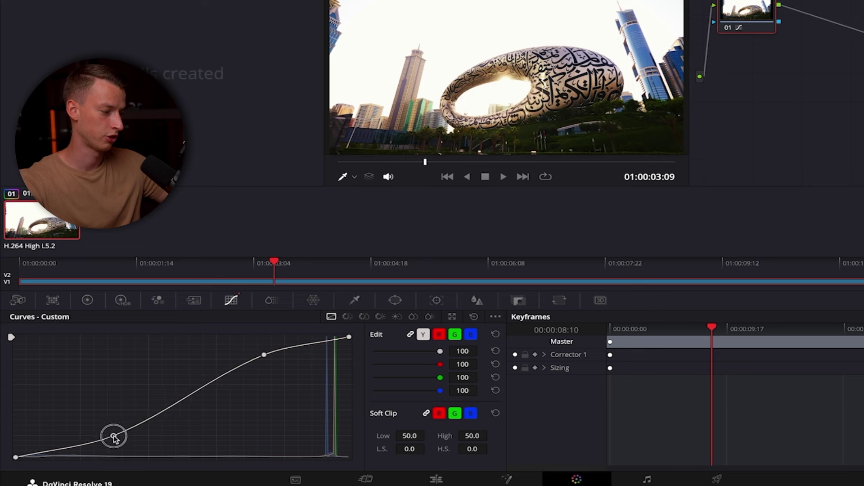
pyautogui.moveTo(113, 433); pyautogui.dragTo(113, 432)
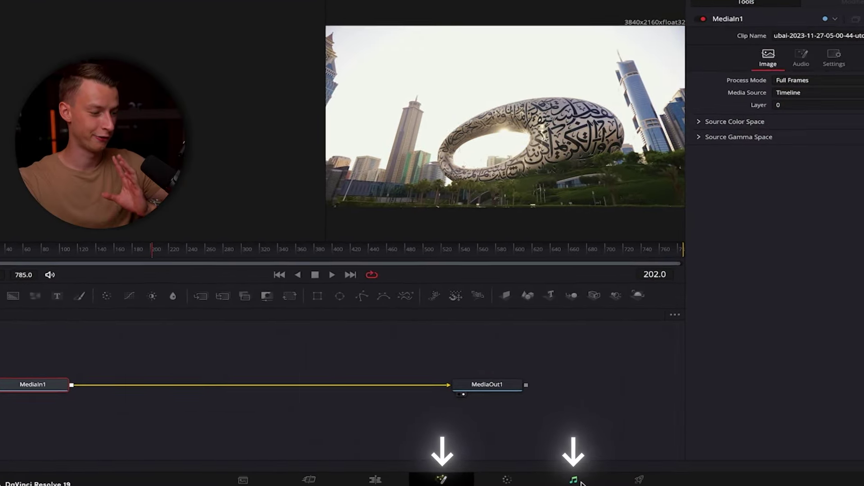
# View the Fairlight page and return to the Edit page.
pyautogui.click(573, 480)
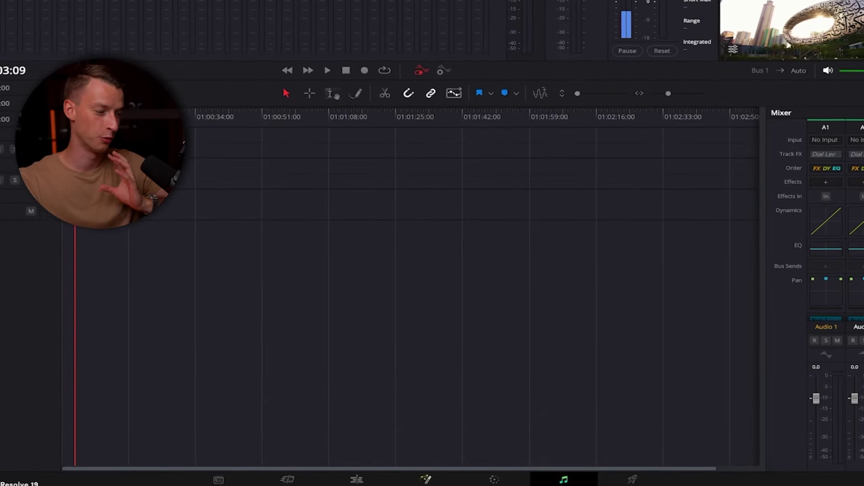
pyautogui.hotkey('shift', '4')
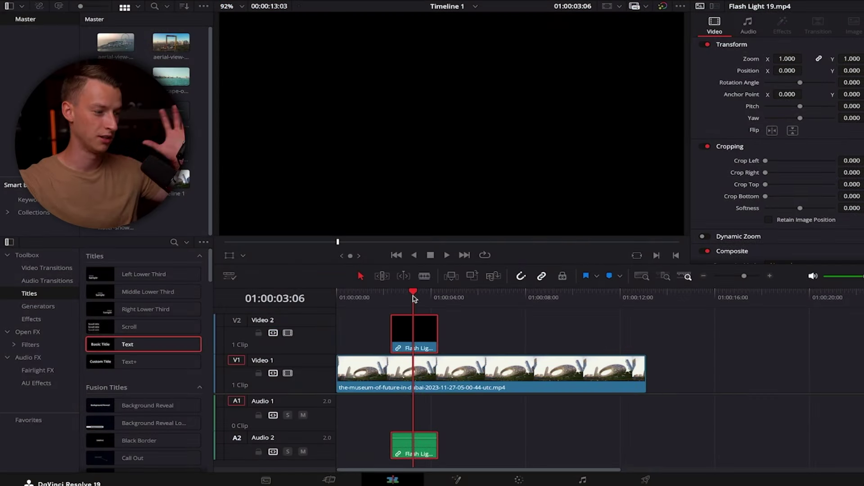
# Scrub through the Flash Light clip on Video 2 around 01:00:03:00 to examine the flash footage.
pyautogui.click(408, 290)
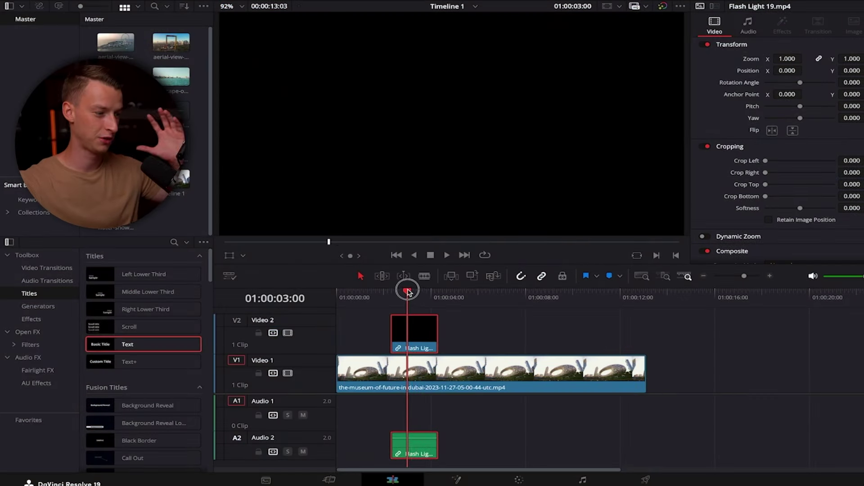
pyautogui.moveTo(407, 290); pyautogui.dragTo(409, 290)
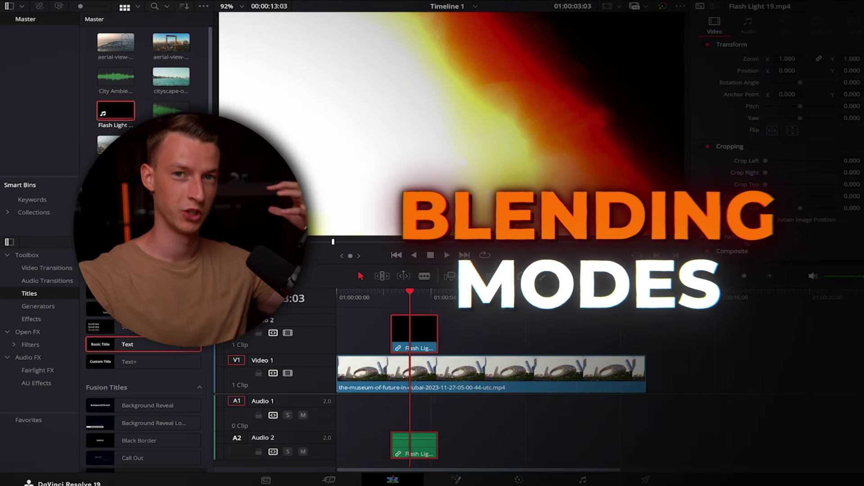
pyautogui.moveTo(419, 286)
pyautogui.mouseDown()
pyautogui.moveTo(402, 290)
pyautogui.moveTo(431, 297)
pyautogui.moveTo(413, 292)
pyautogui.moveTo(421, 291)
pyautogui.mouseUp()
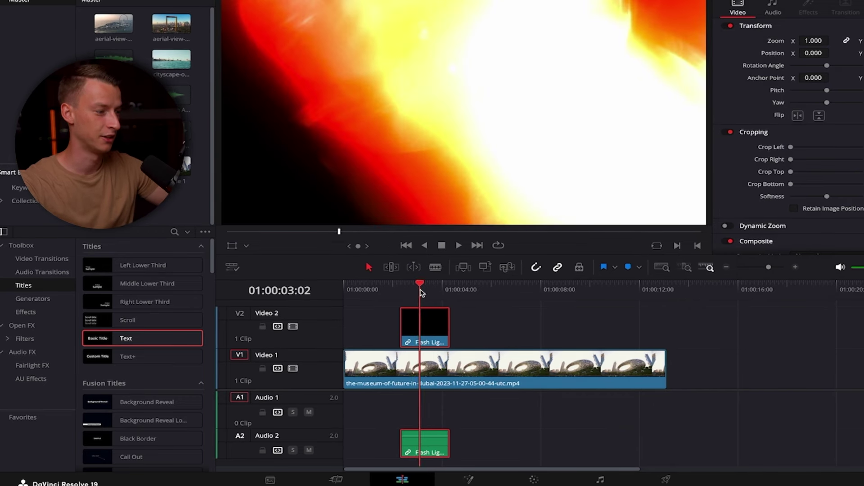
# Append the panoramic Dubai Marina clip after the museum clip on Video 1 and move the Flash Light clip over the cut.
pyautogui.moveTo(234, 157); pyautogui.dragTo(669, 367)
pyautogui.click(425, 319)
pyautogui.moveTo(425, 320); pyautogui.dragTo(659, 322)
pyautogui.moveTo(654, 285); pyautogui.dragTo(656, 286)
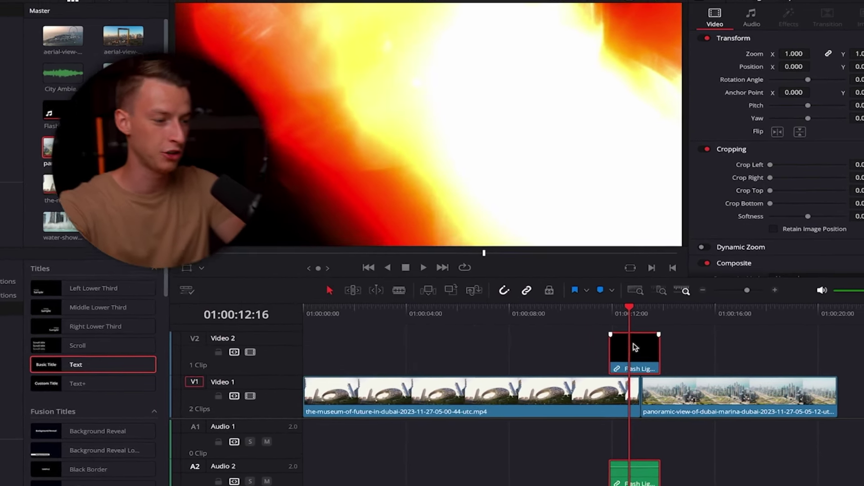
# Set the composite mode of the Flash Light clip on Video 2 to Lighten.
pyautogui.scroll(-5, 734, 54)
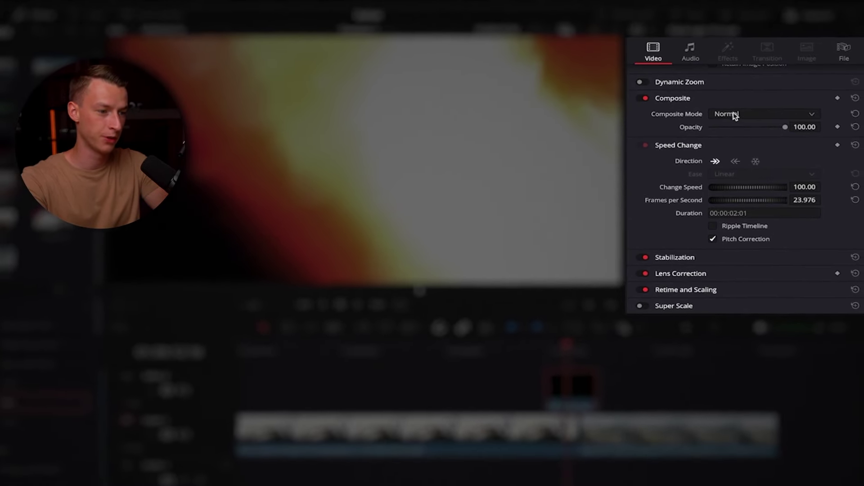
pyautogui.click(749, 103)
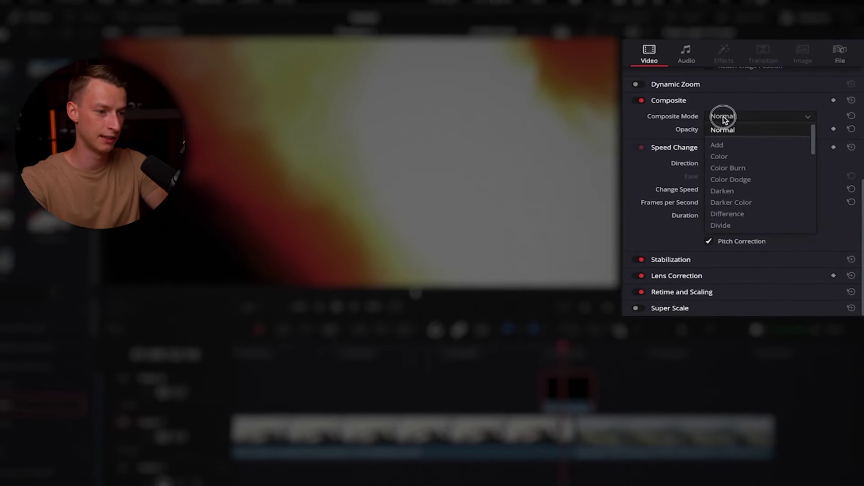
pyautogui.scroll(-1, 740, 196)
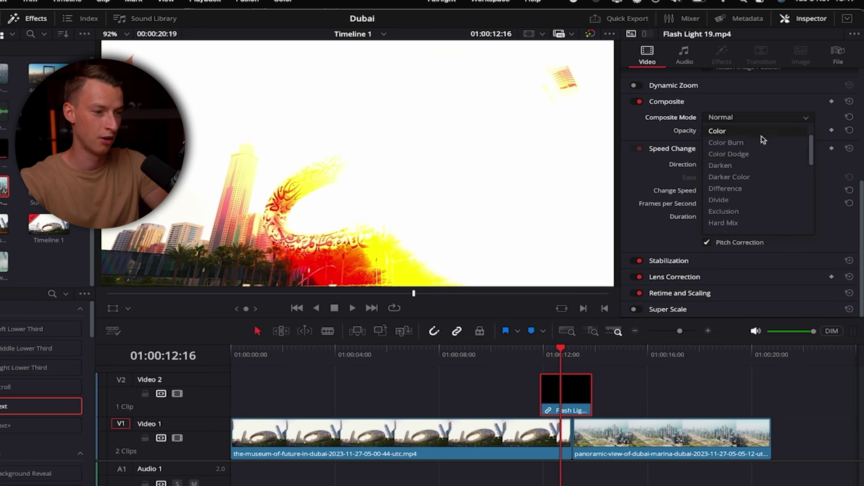
pyautogui.scroll(-3, 760, 146)
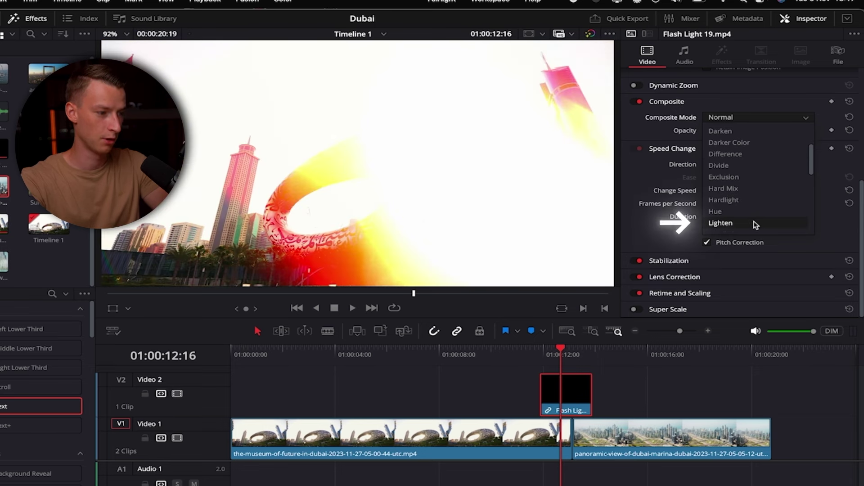
pyautogui.click(756, 223)
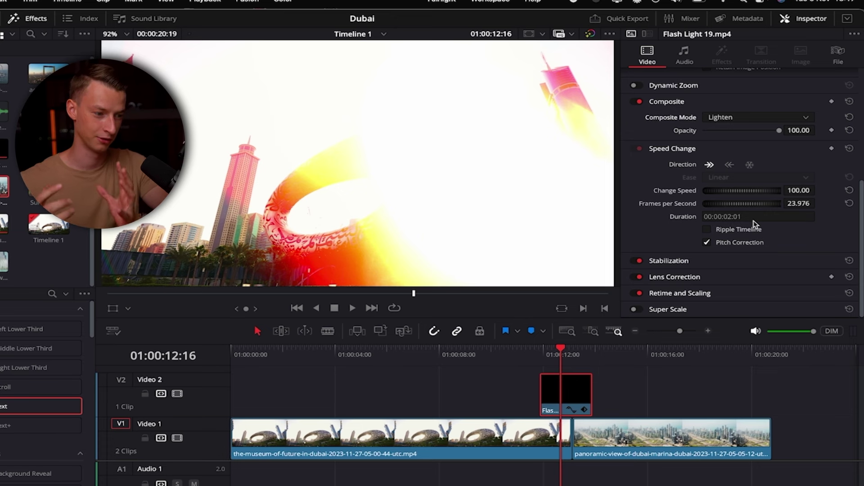
# Play the flash from the start of its clip and shift the Flash Light clip slightly later to centre it over the cut.
pyautogui.click(537, 348)
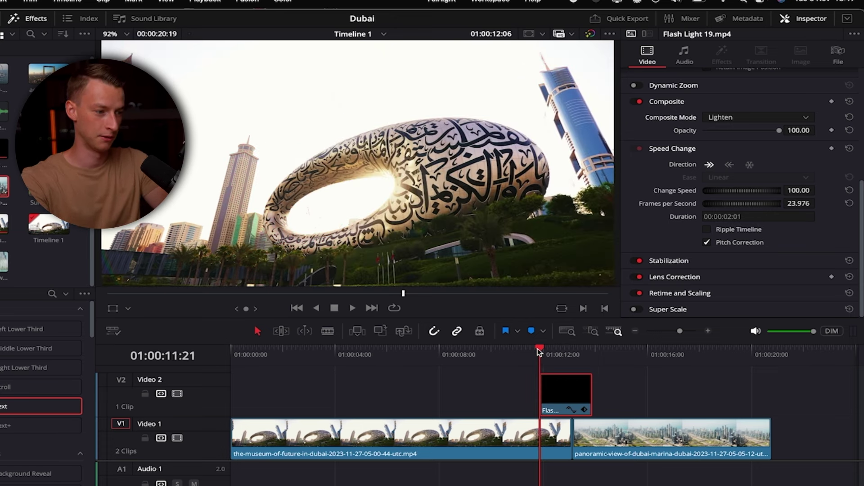
pyautogui.press('space')
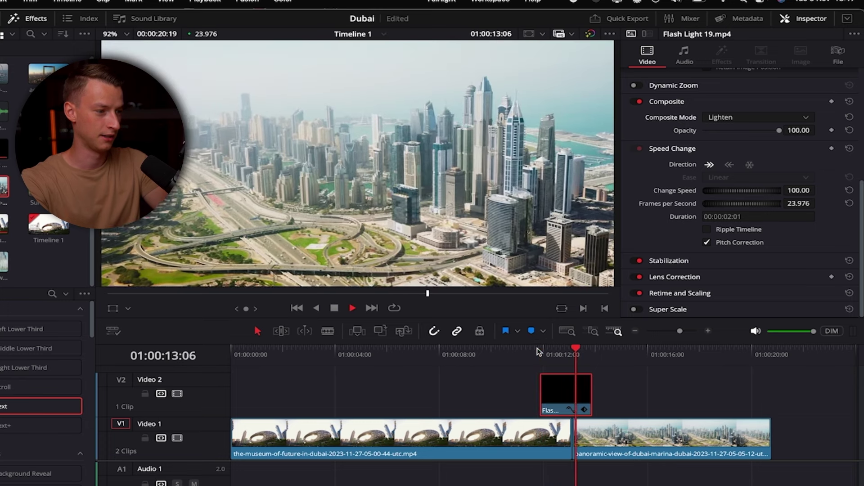
pyautogui.press('space')
pyautogui.moveTo(567, 389); pyautogui.dragTo(575, 386)
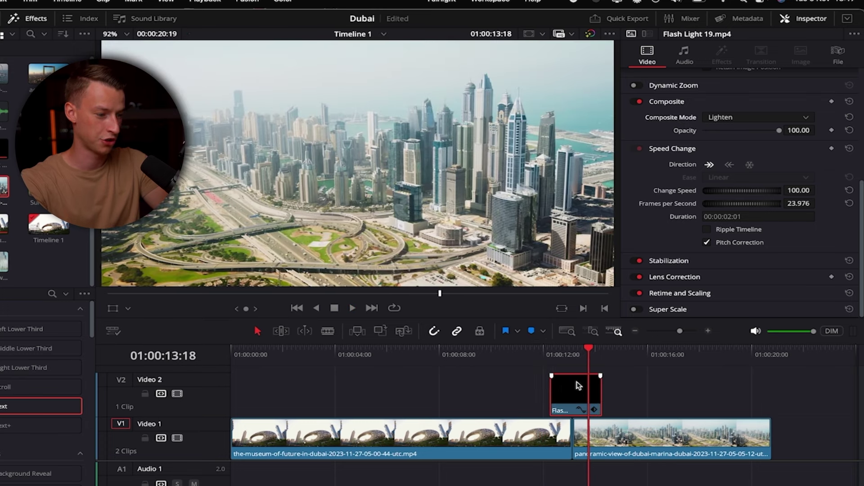
# Play back the repositioned flash across the cut between the museum and Dubai Marina clips to check its timing.
pyautogui.click(554, 351)
pyautogui.press('space')
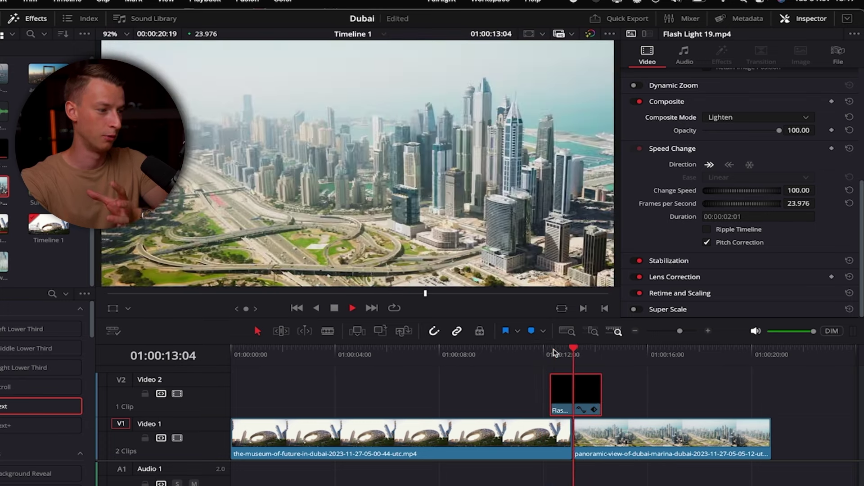
pyautogui.press('space')
# Place the playhead at the cut at 01:00:13:03 and open the composite mode choices for the Flash Light clip.
pyautogui.moveTo(555, 352); pyautogui.dragTo(572, 348)
pyautogui.click(565, 348)
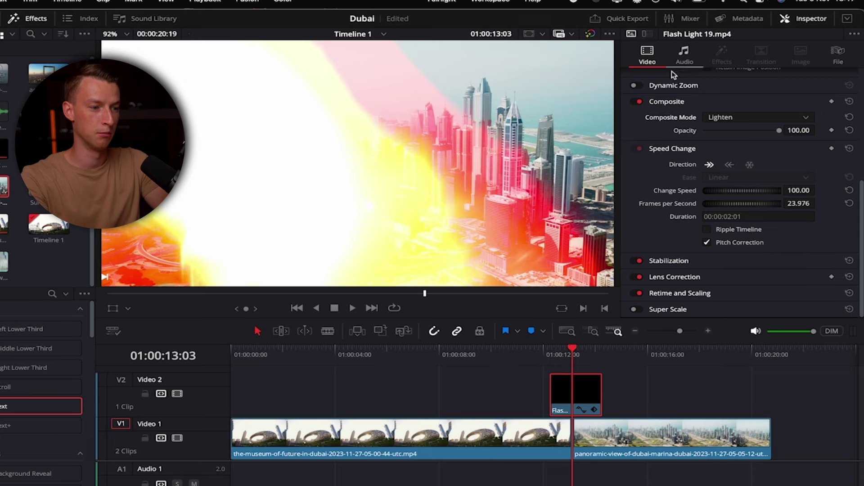
pyautogui.click(745, 117)
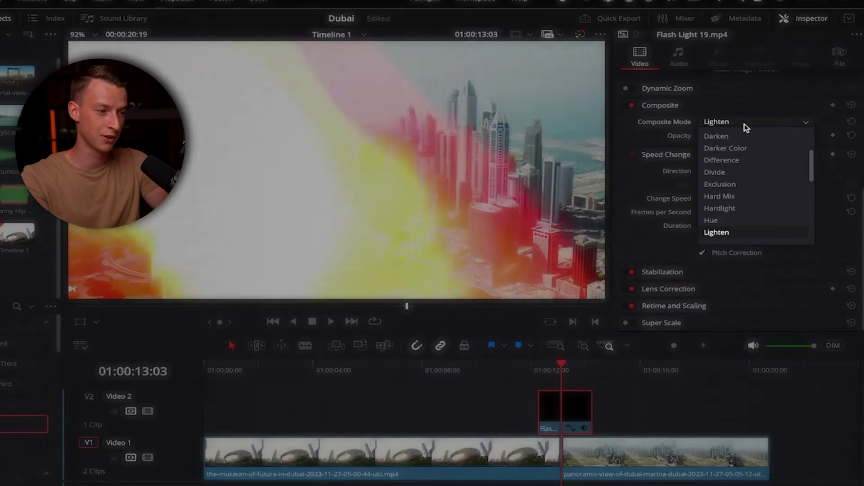